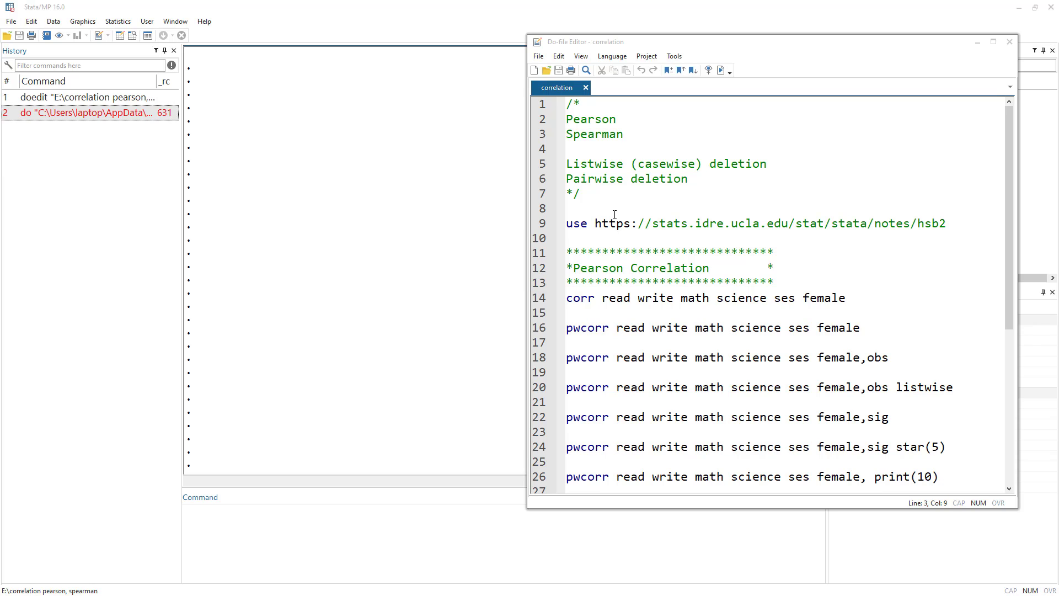
pyautogui.click(542, 224)
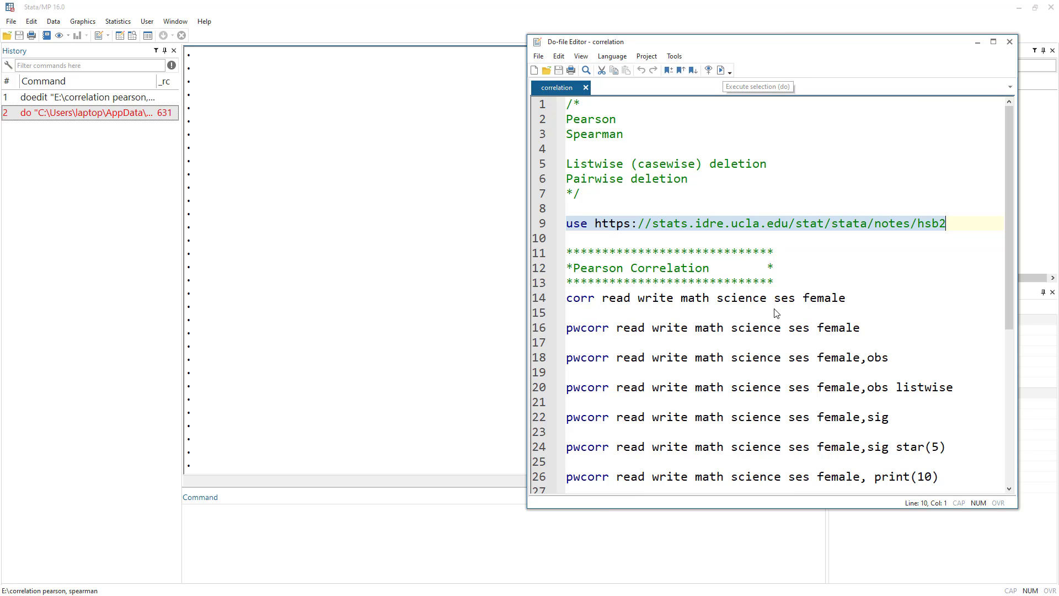
pyautogui.hotkey('ctrl', 'd')
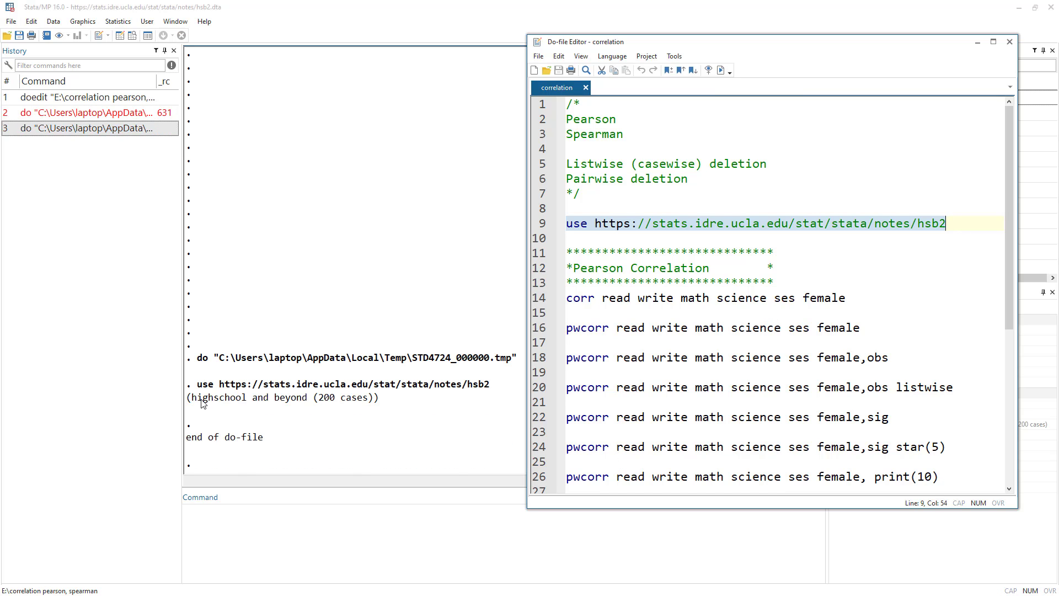
pyautogui.moveTo(200, 398); pyautogui.dragTo(362, 398)
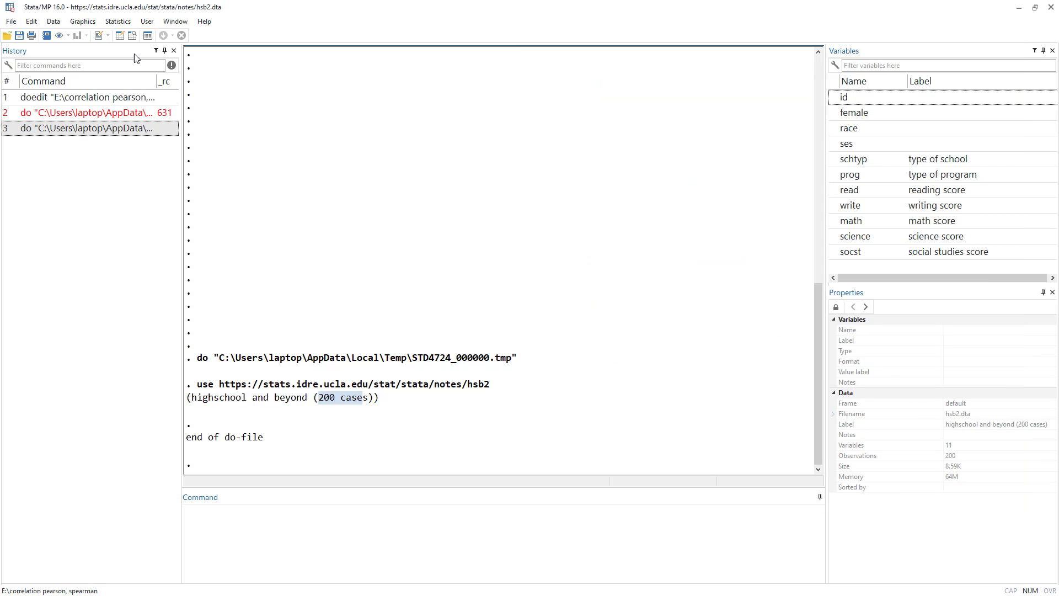
# Open the dataset in the Data Editor and examine the read, write, math and science columns
pyautogui.click(119, 35)
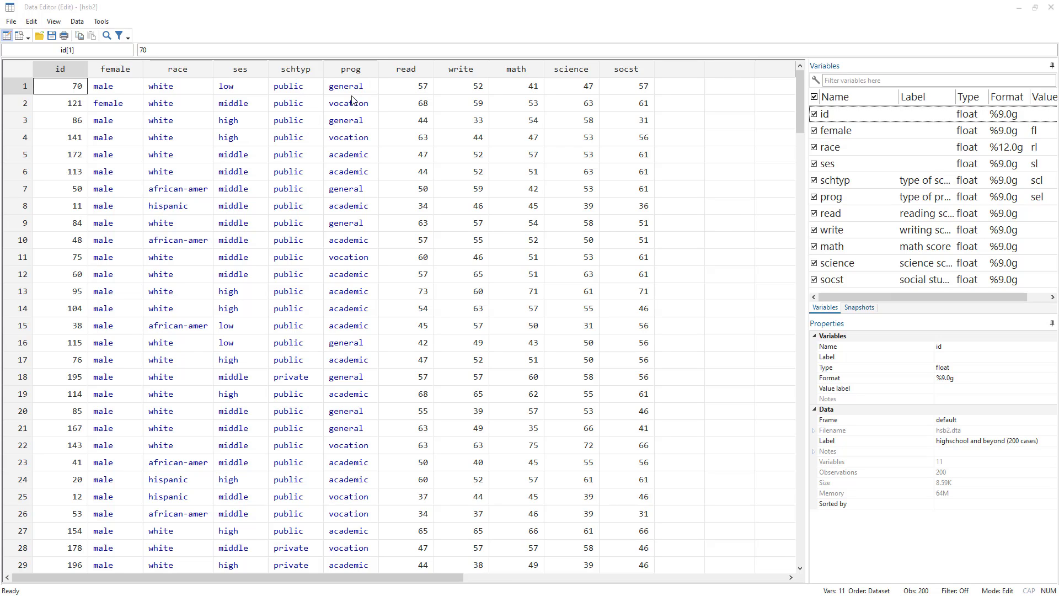
pyautogui.click(417, 72)
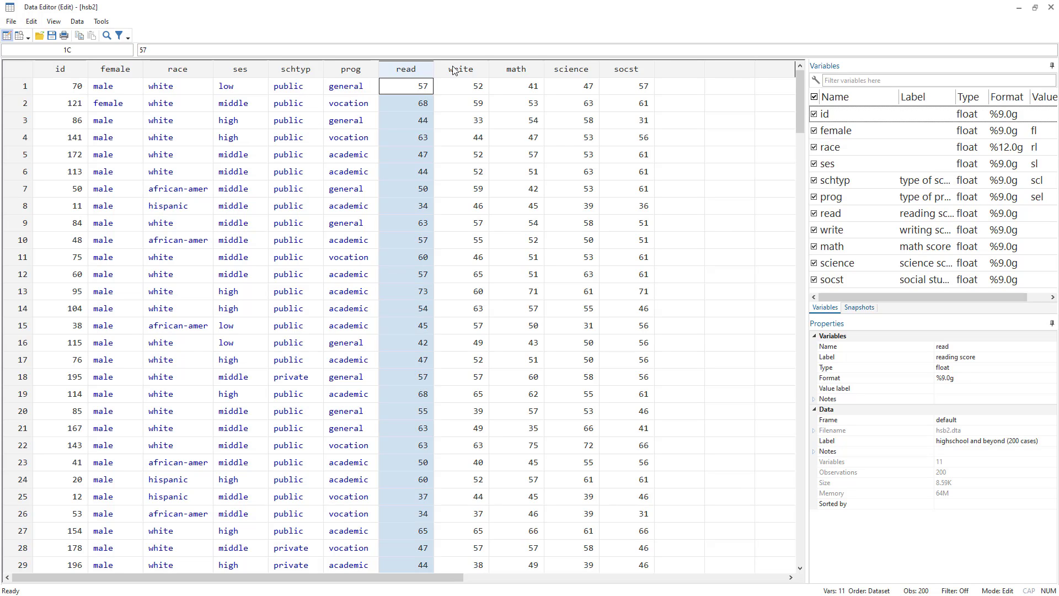
pyautogui.click(454, 70)
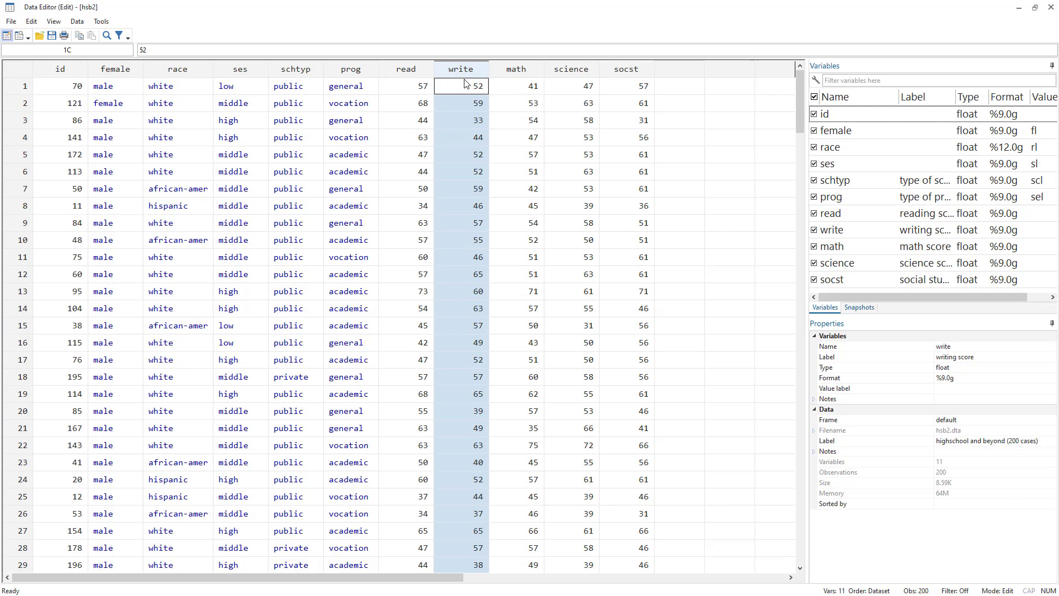
pyautogui.click(410, 71)
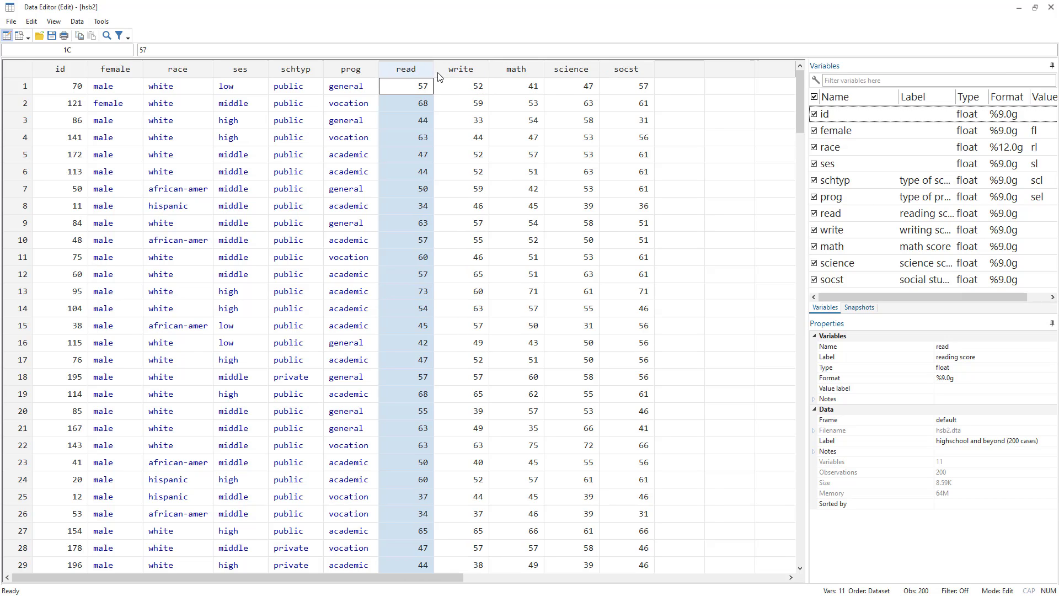
pyautogui.click(454, 74)
pyautogui.click(515, 74)
pyautogui.click(563, 73)
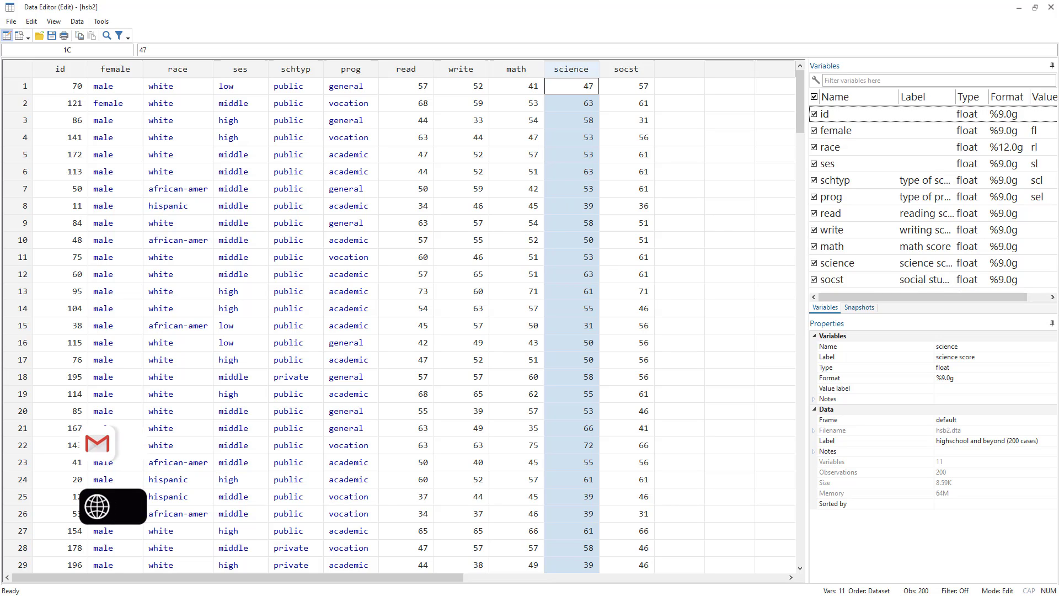
# Return to the main Stata window and open the Correlations and covariances dialog, placing it clear of the results output
pyautogui.hotkey('alt', 'Tab')
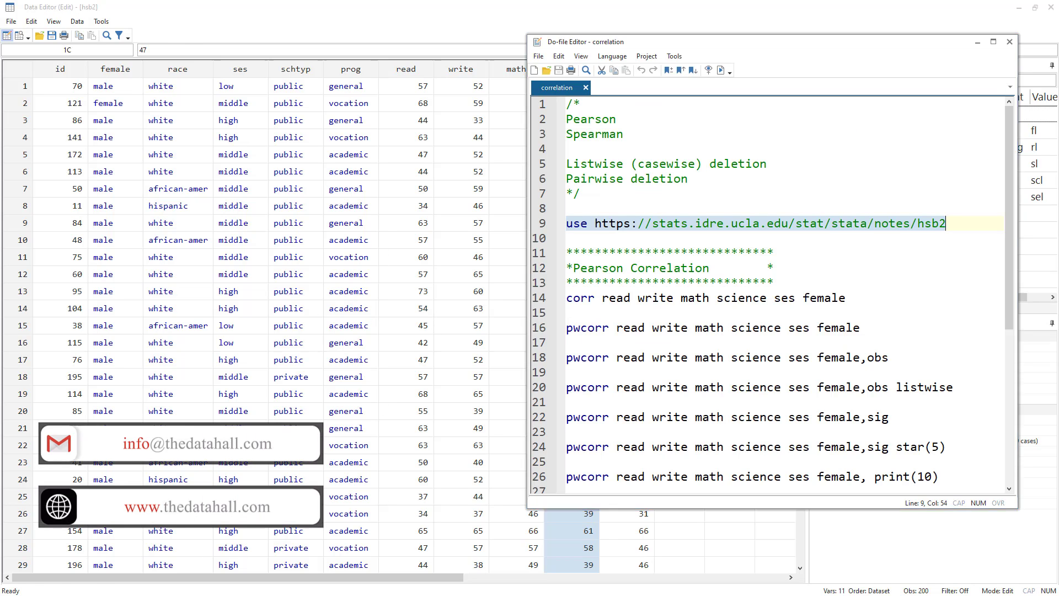
pyautogui.hotkey('ctrl', 'd')
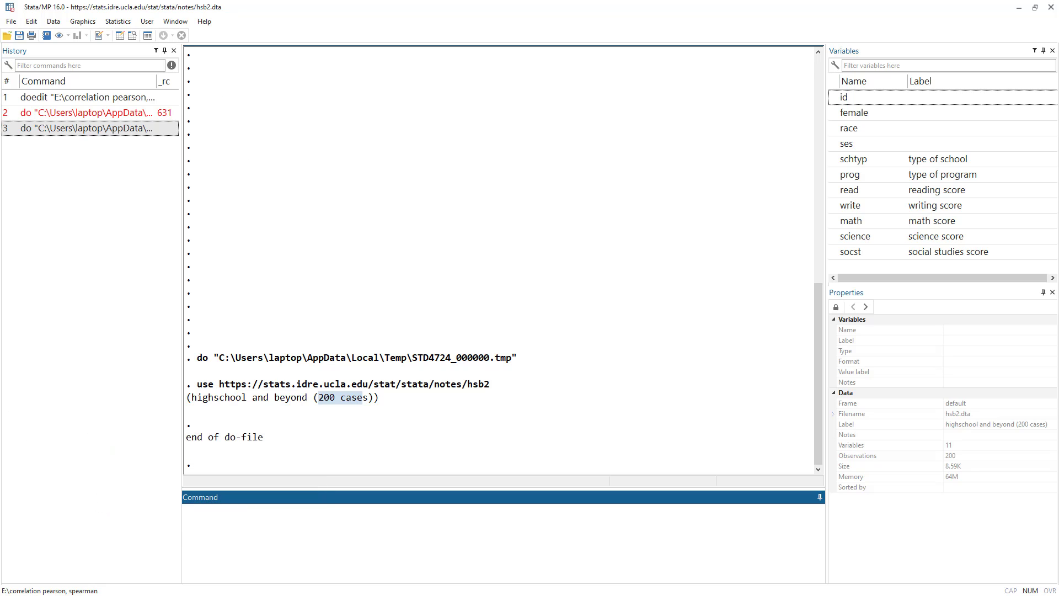
pyautogui.click(121, 26)
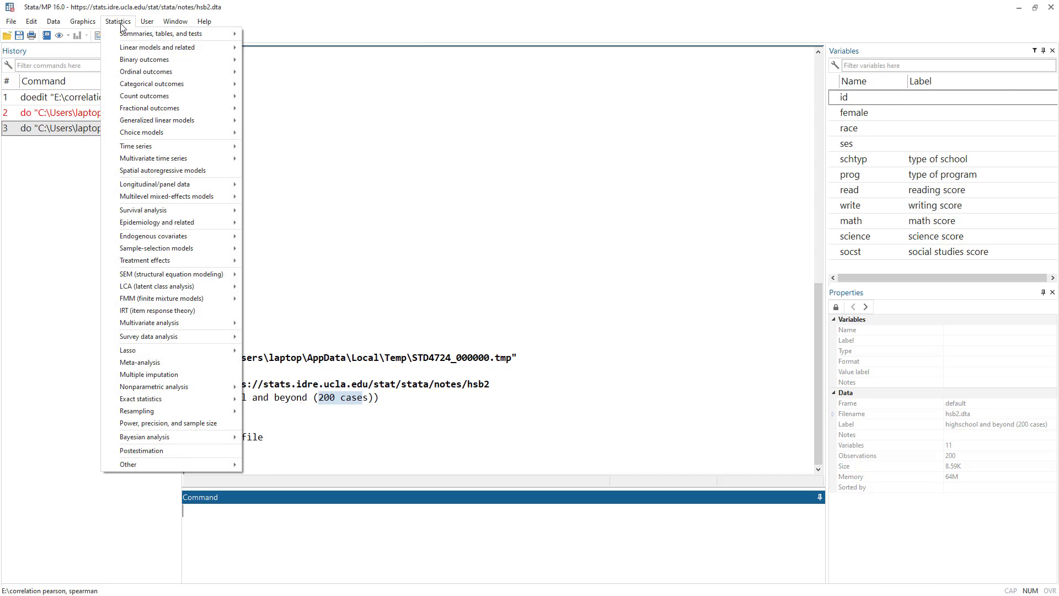
pyautogui.moveTo(165, 38)
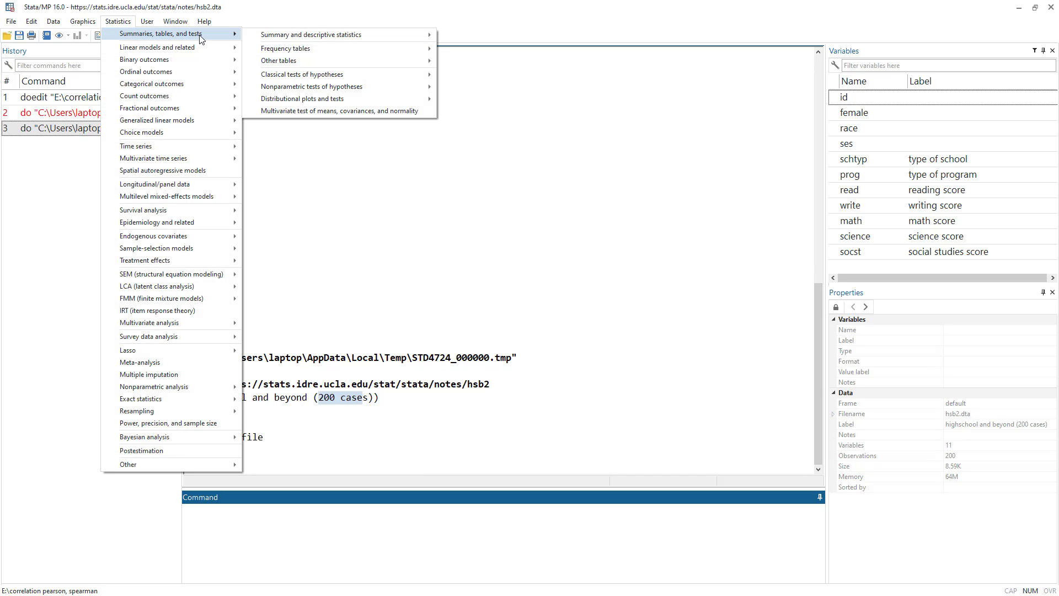
pyautogui.moveTo(348, 37)
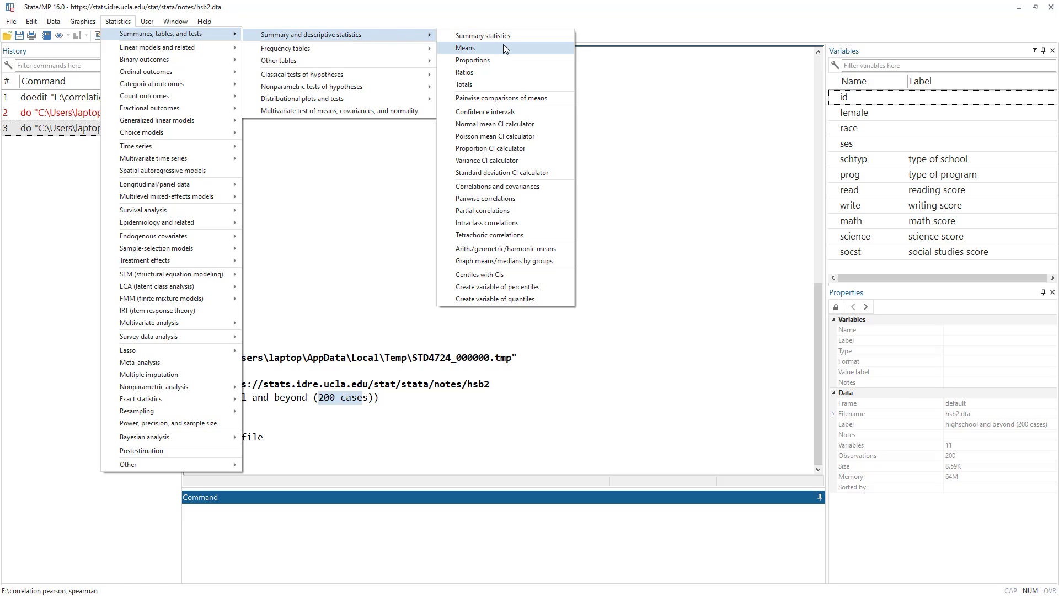
pyautogui.click(508, 190)
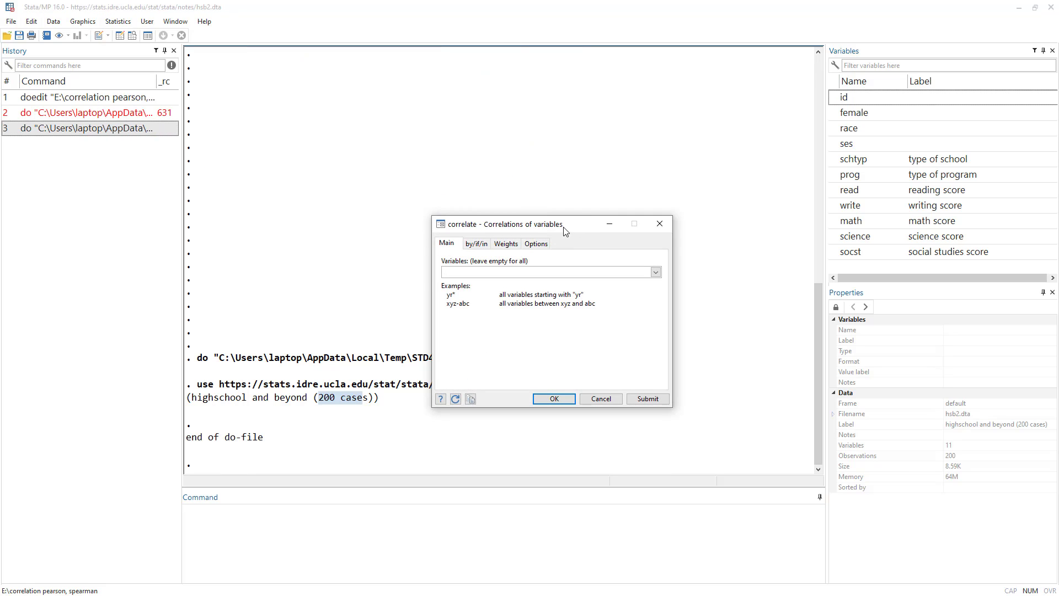
pyautogui.moveTo(560, 228); pyautogui.dragTo(699, 131)
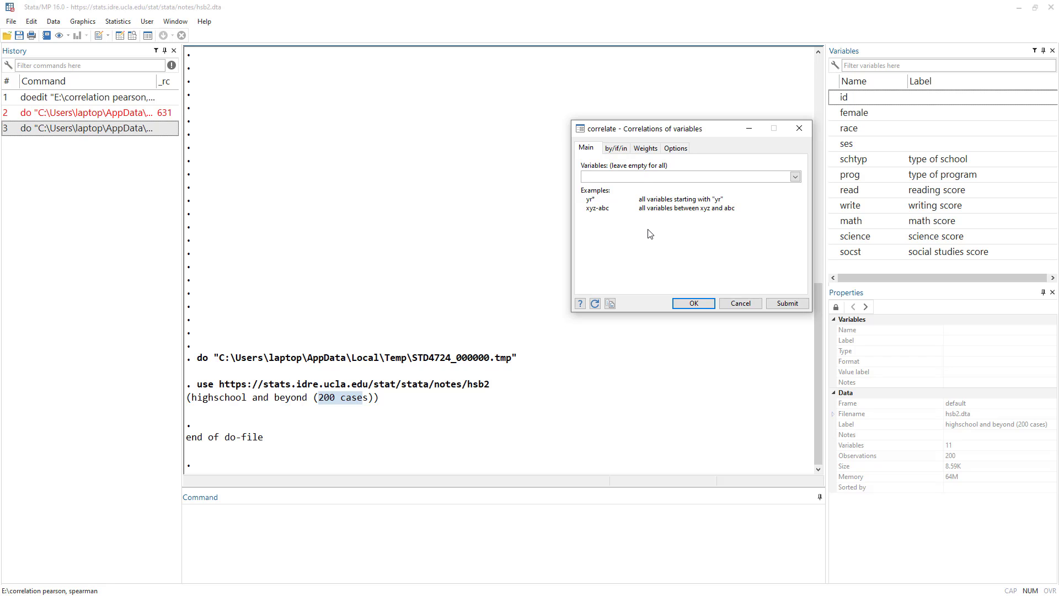
# Run the correlation on the variables female, ses, read, write, math, science and socst, keeping the dialog open
pyautogui.click(794, 176)
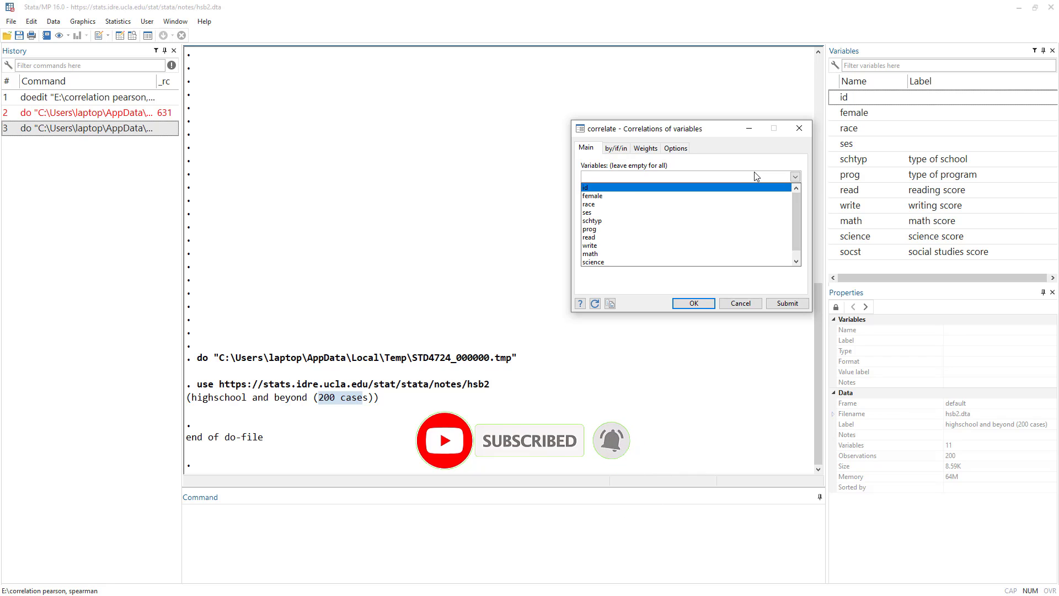
pyautogui.click(620, 197)
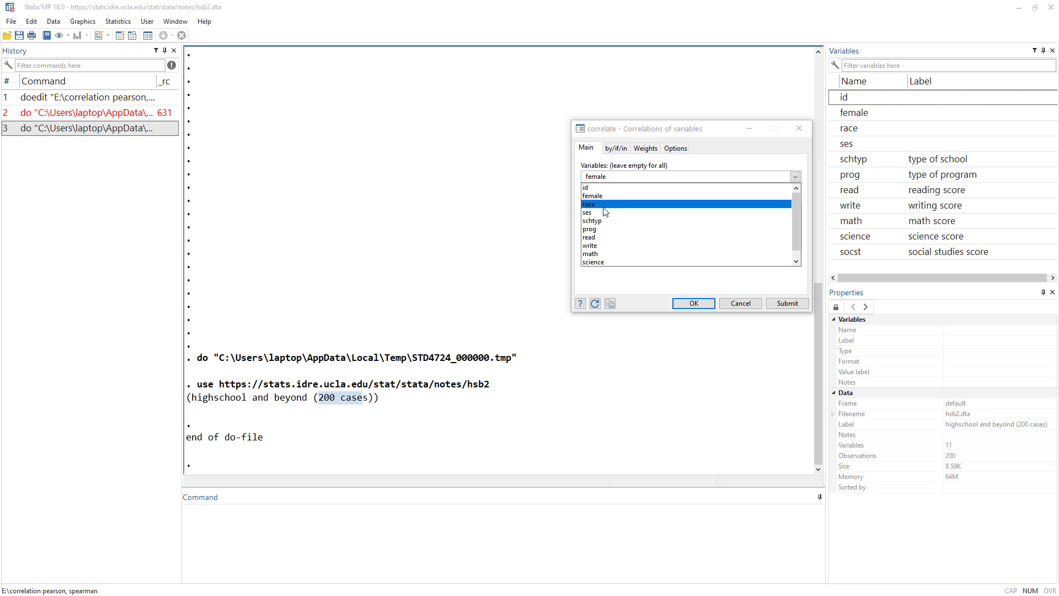
pyautogui.click(605, 212)
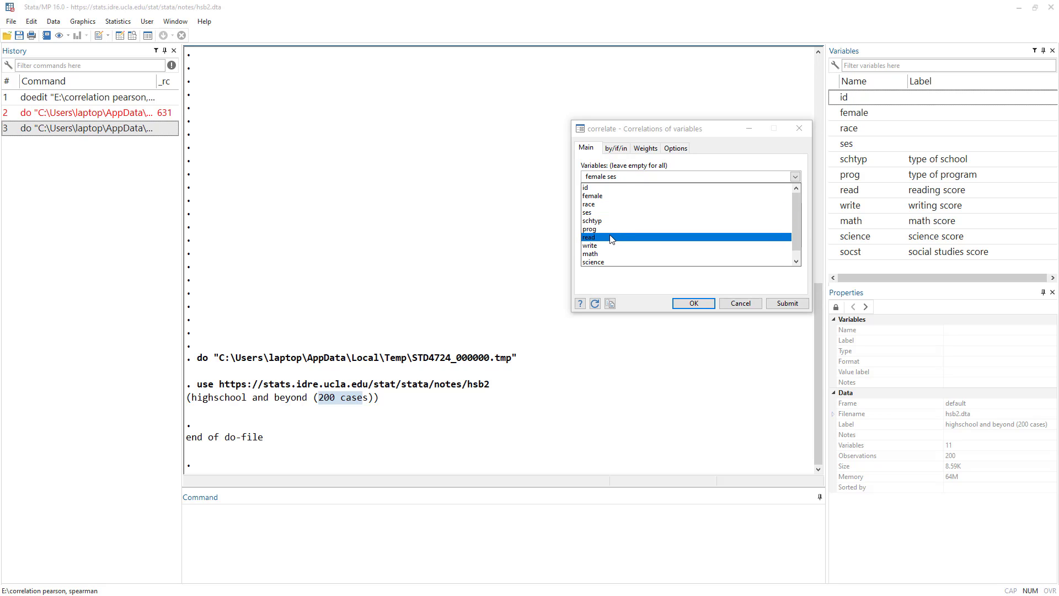
pyautogui.click(610, 238)
pyautogui.click(608, 246)
pyautogui.click(609, 254)
pyautogui.scroll(-1, 624, 256)
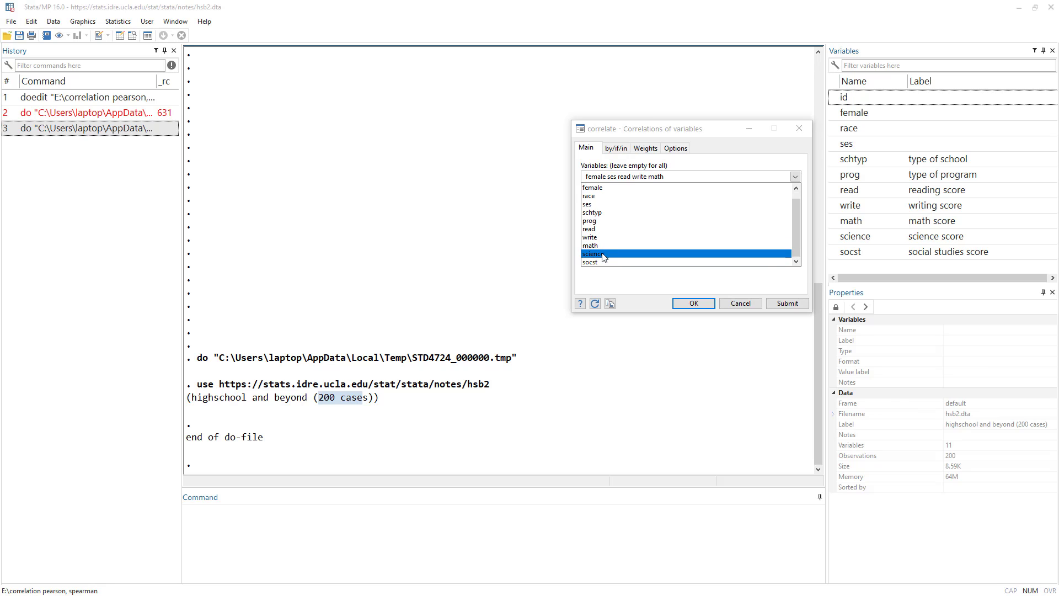
pyautogui.click(603, 255)
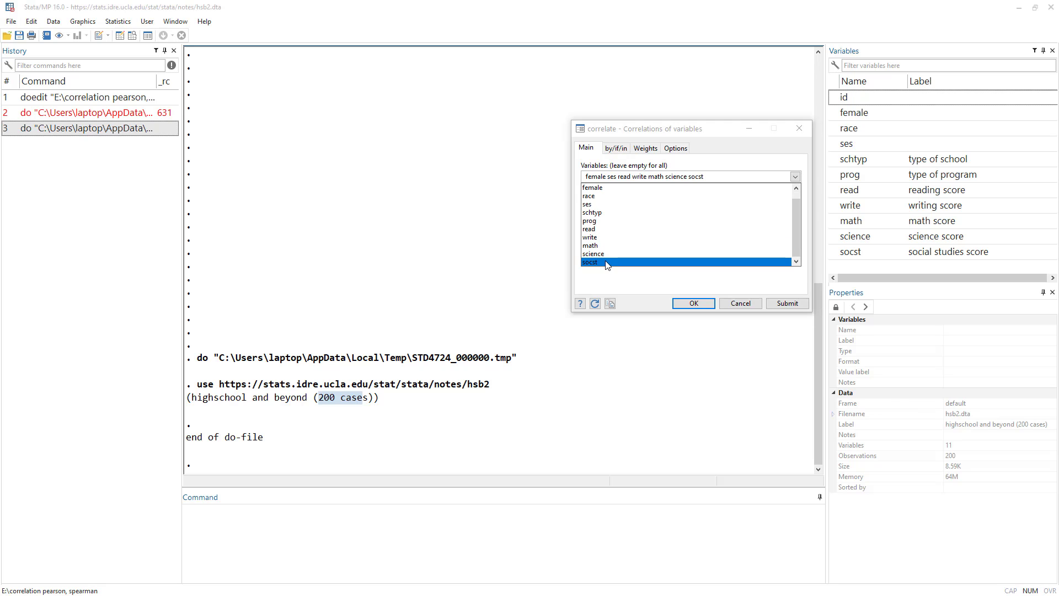
pyautogui.click(740, 286)
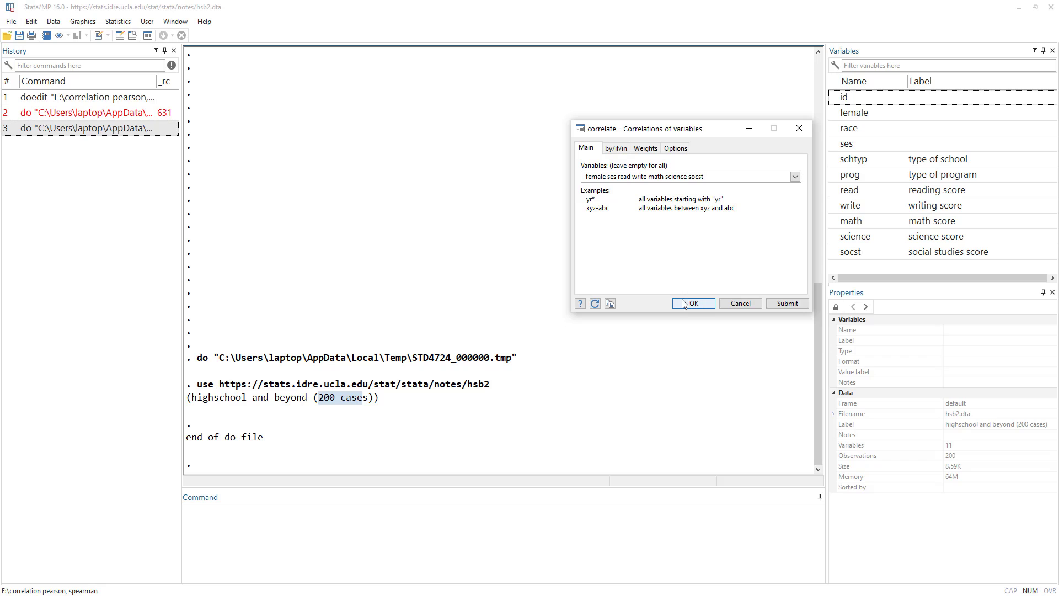
pyautogui.click(782, 304)
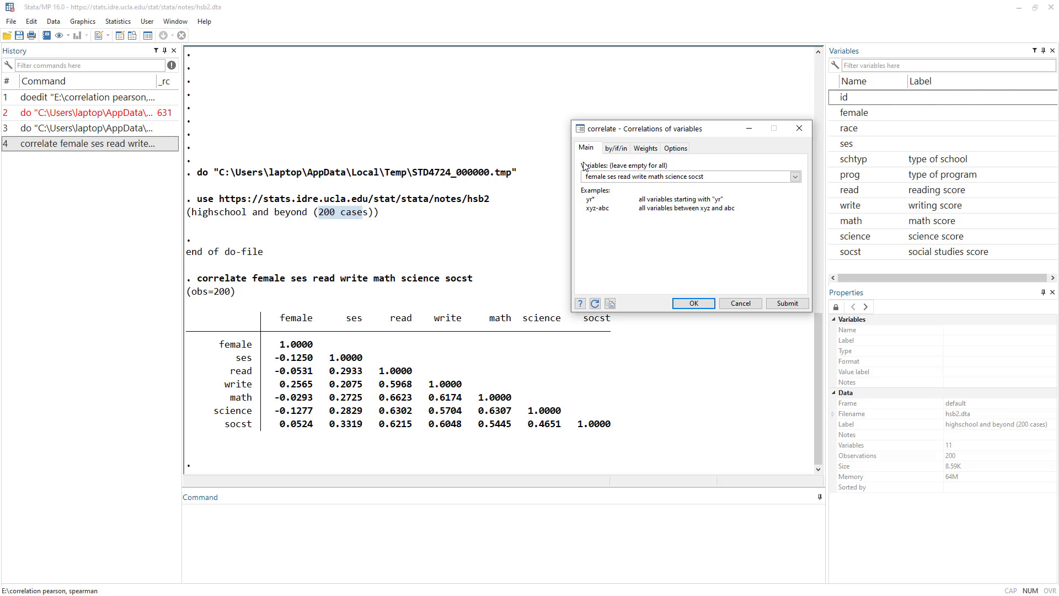
pyautogui.click(111, 22)
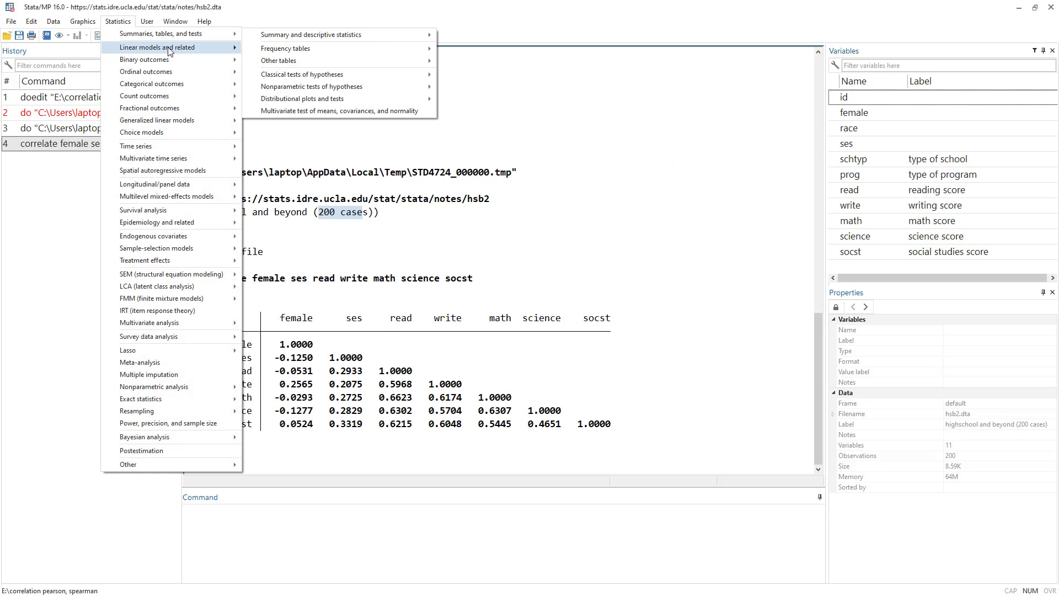
pyautogui.moveTo(175, 49)
pyautogui.click(297, 50)
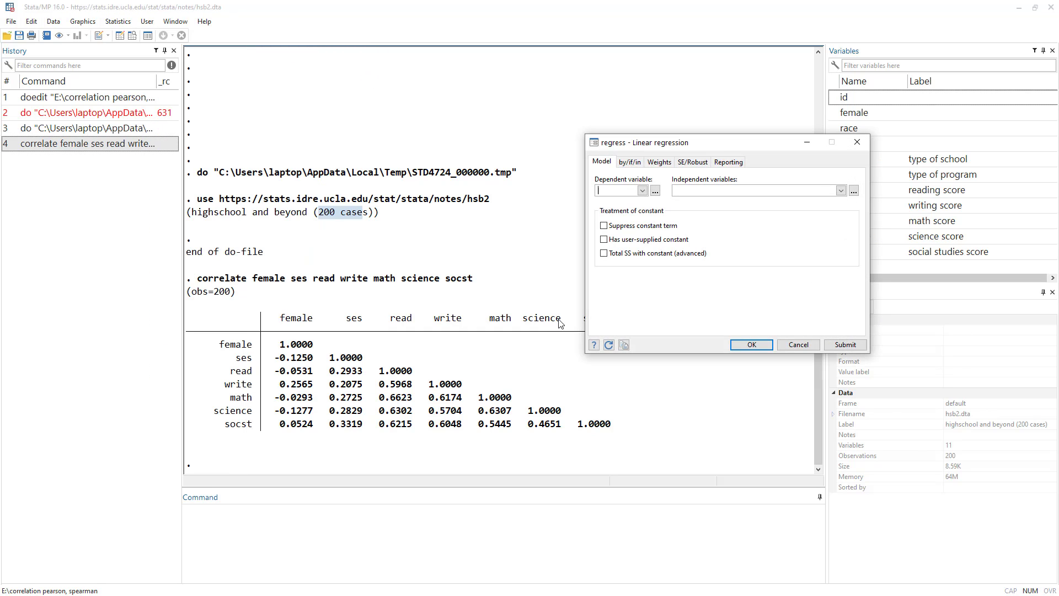
pyautogui.moveTo(695, 147); pyautogui.dragTo(615, 142)
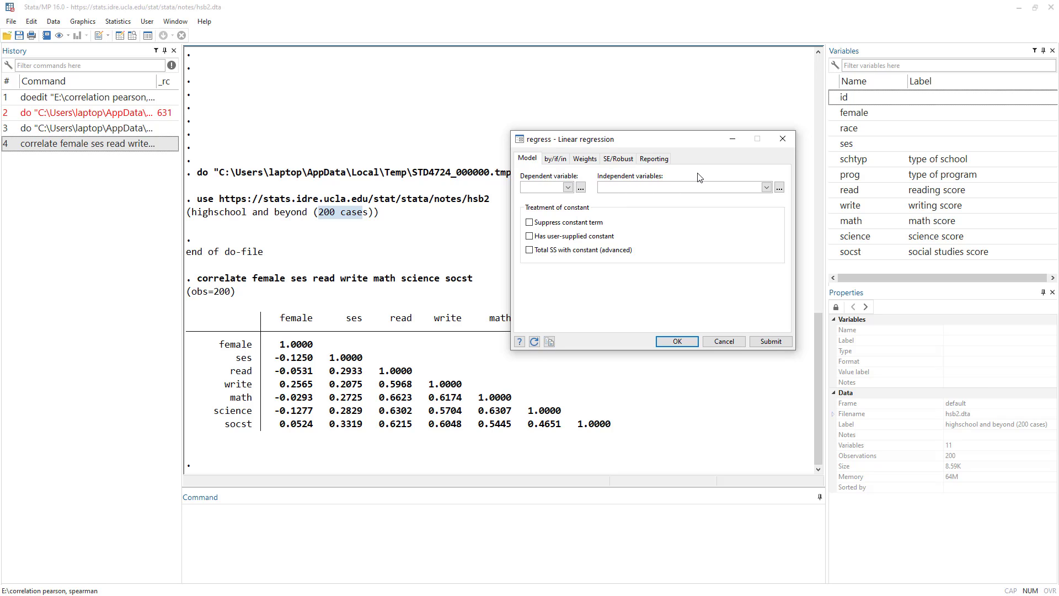
pyautogui.click(783, 143)
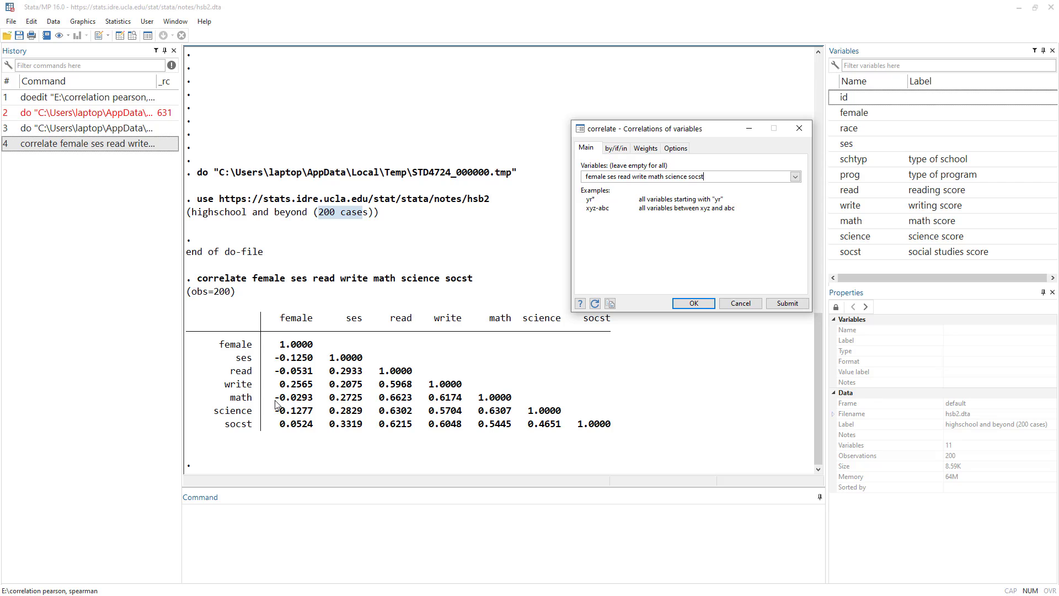
# Close the correlation dialog and examine the matrix, comparing coefficients of female and ses with those among the score variables
pyautogui.press('Escape')
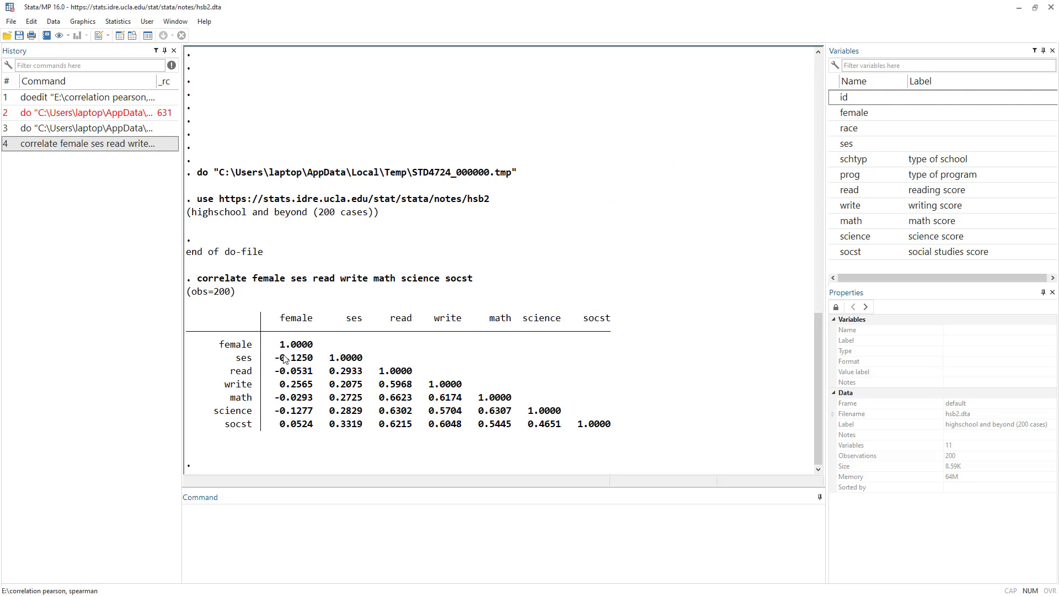
pyautogui.moveTo(270, 401); pyautogui.dragTo(308, 398)
pyautogui.moveTo(280, 318); pyautogui.dragTo(319, 320)
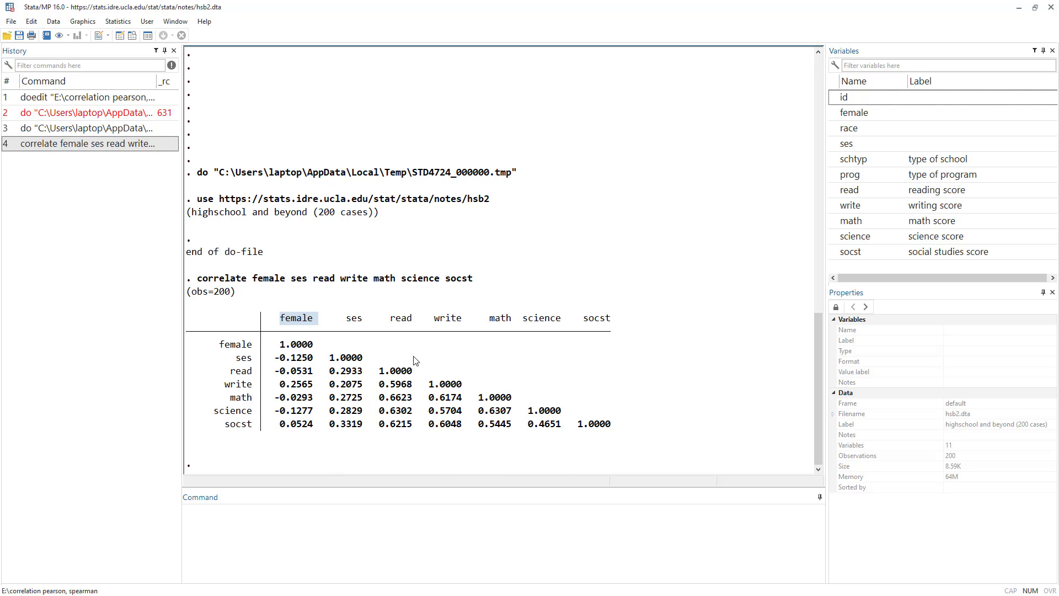
pyautogui.moveTo(388, 318); pyautogui.dragTo(616, 317)
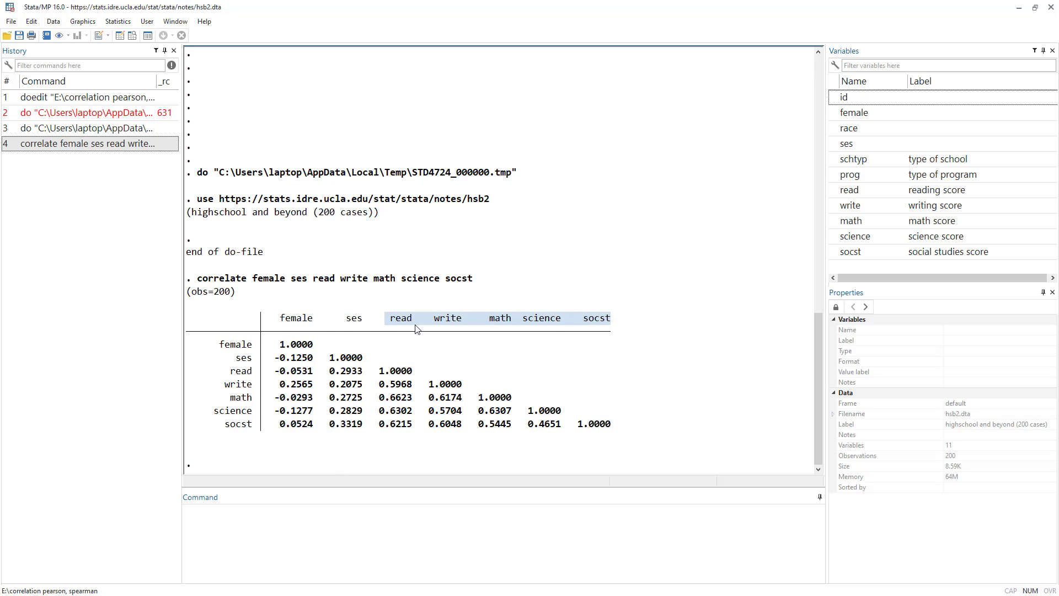
pyautogui.moveTo(279, 320); pyautogui.dragTo(364, 319)
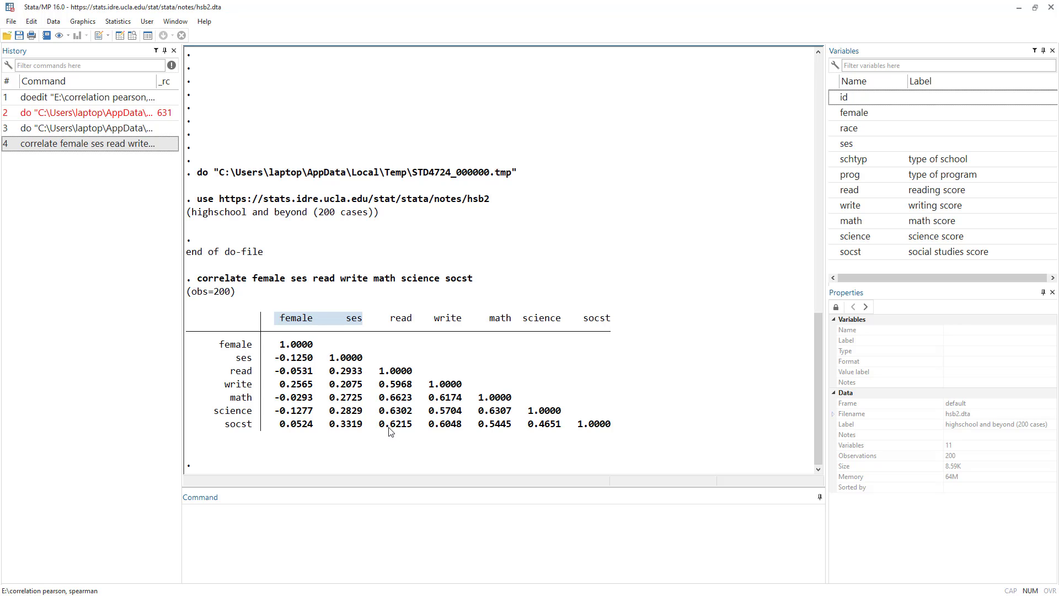
pyautogui.click(330, 426)
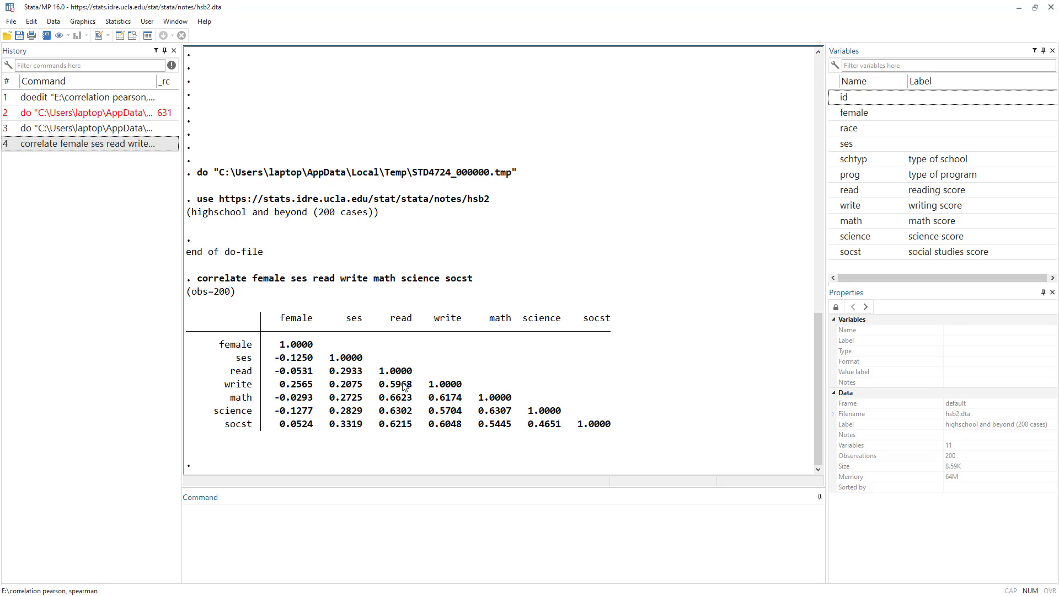
pyautogui.moveTo(386, 375); pyautogui.dragTo(404, 417)
pyautogui.click(395, 406)
pyautogui.moveTo(528, 428); pyautogui.dragTo(566, 428)
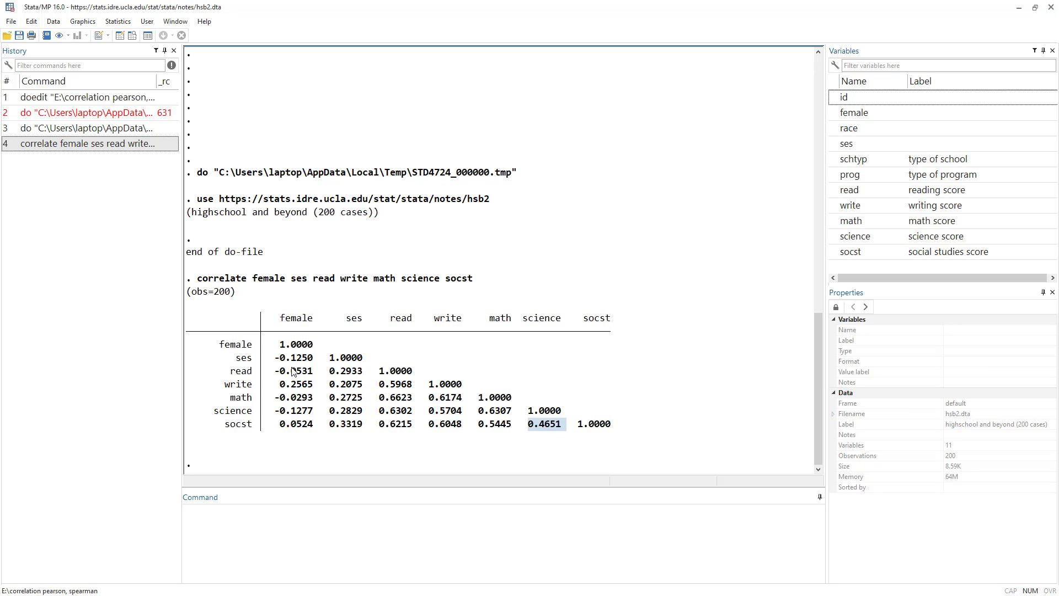
pyautogui.moveTo(275, 372); pyautogui.dragTo(313, 375)
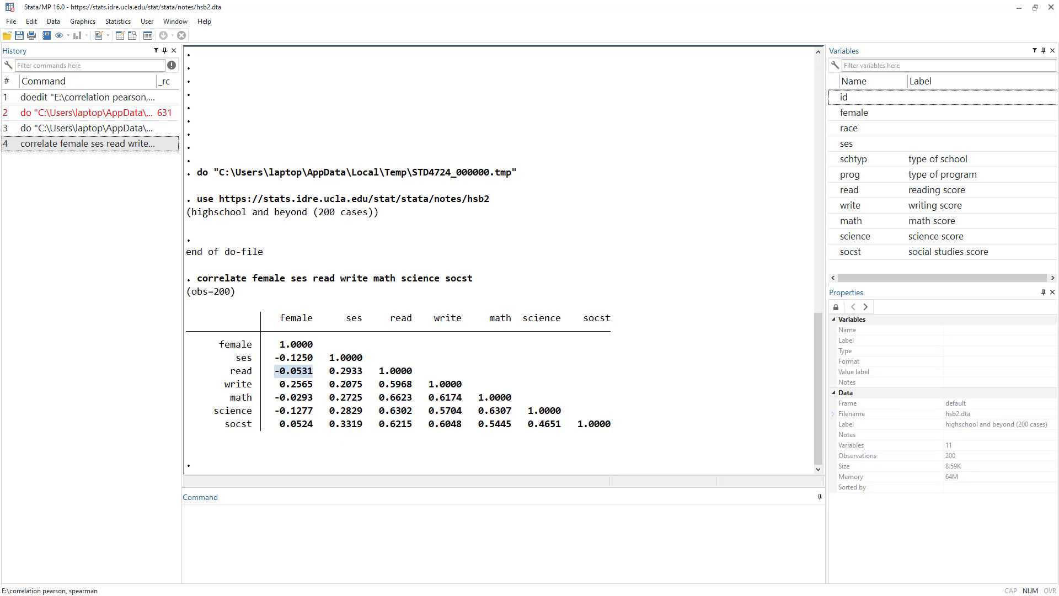
# Switch to Foxit Reader and view the Davis 1971 table of adjectives describing the magnitude of correlations
pyautogui.hotkey('alt', 'Tab')
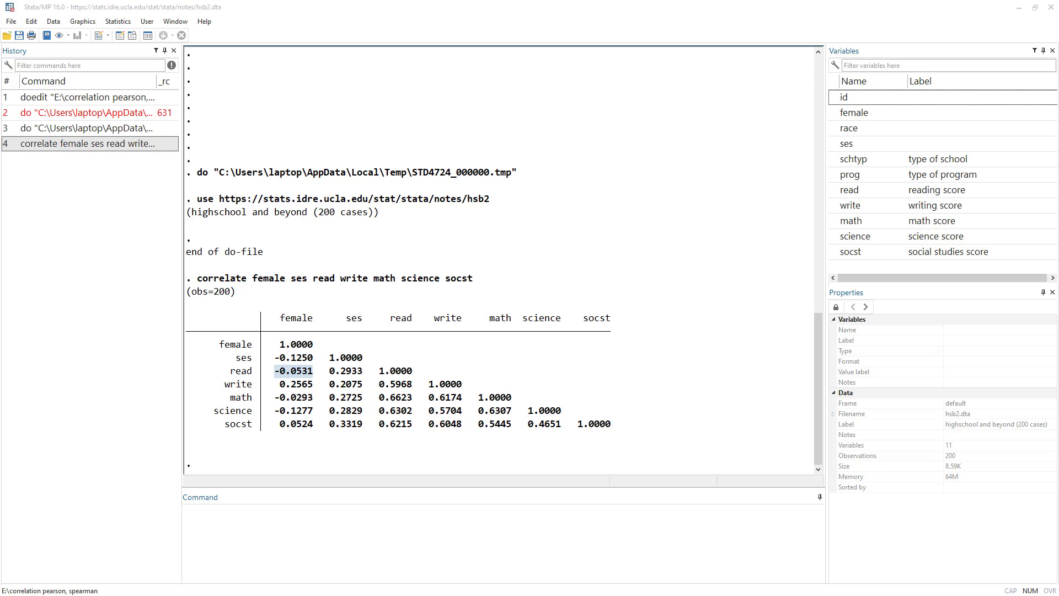
pyautogui.moveTo(0, 53); pyautogui.dragTo(489, 1)
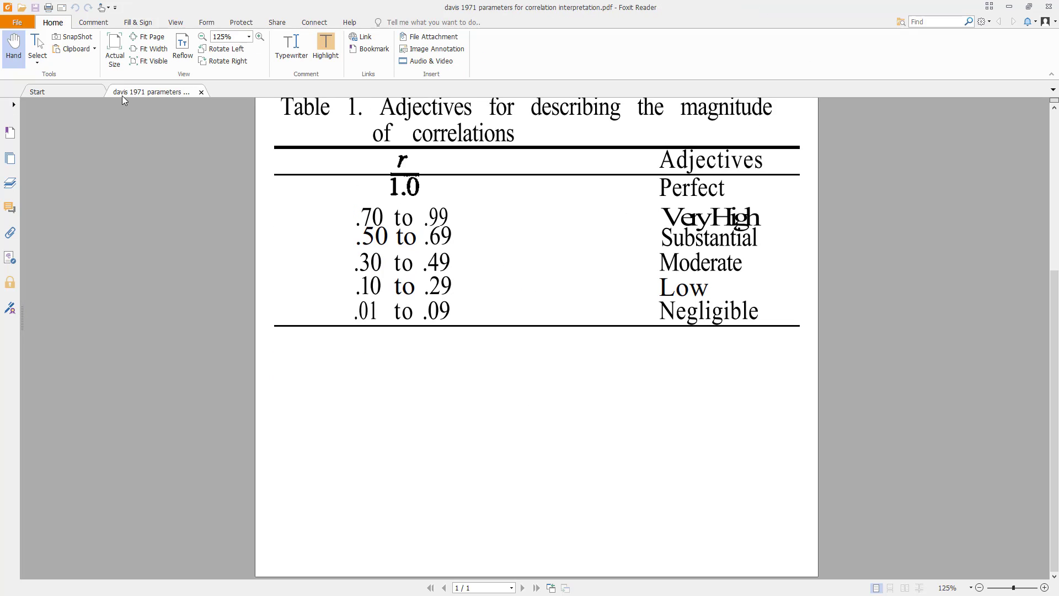
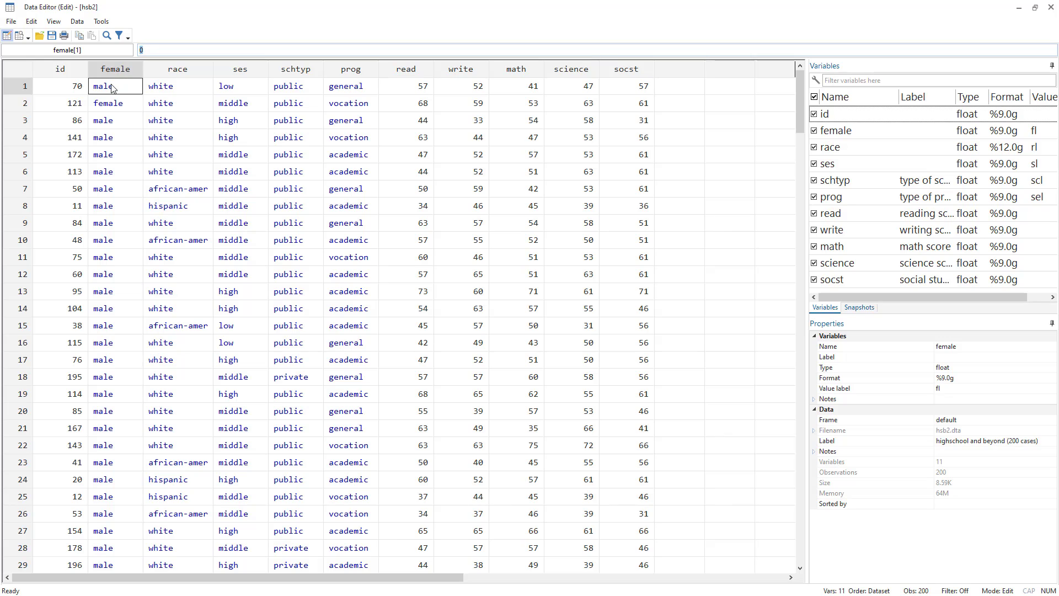
# Check how female is coded in the Data Editor, close it, and examine the female–read coefficient in the correlation matrix
pyautogui.click(128, 108)
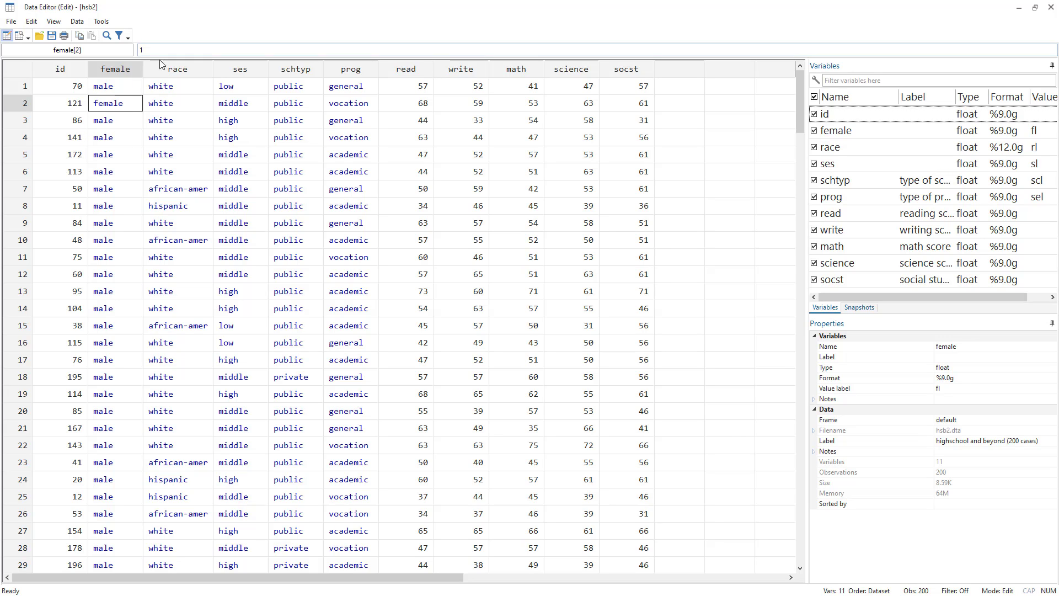
pyautogui.click(1051, 7)
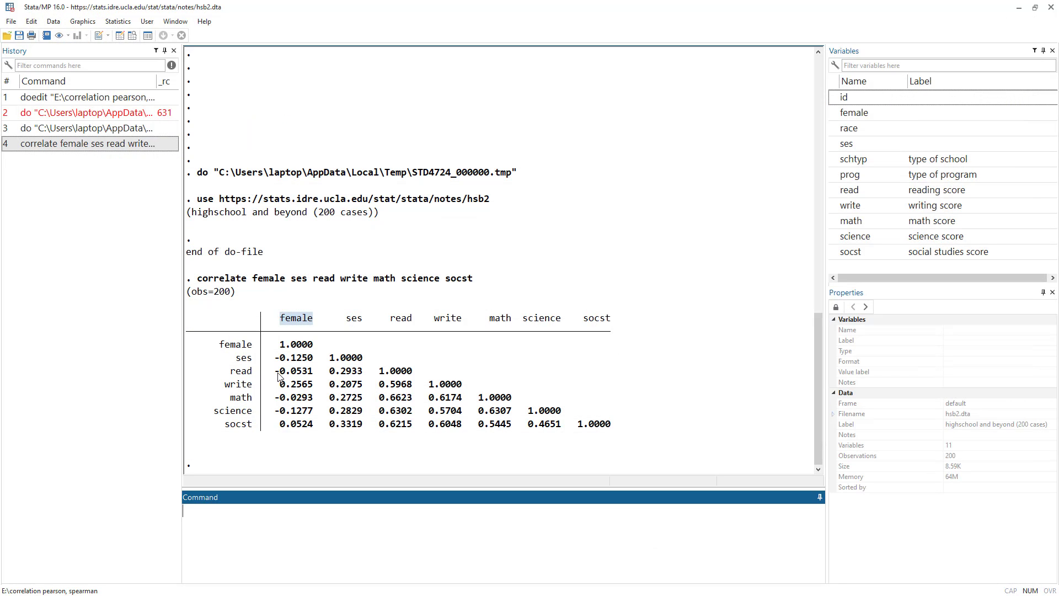
pyautogui.moveTo(278, 374); pyautogui.dragTo(315, 376)
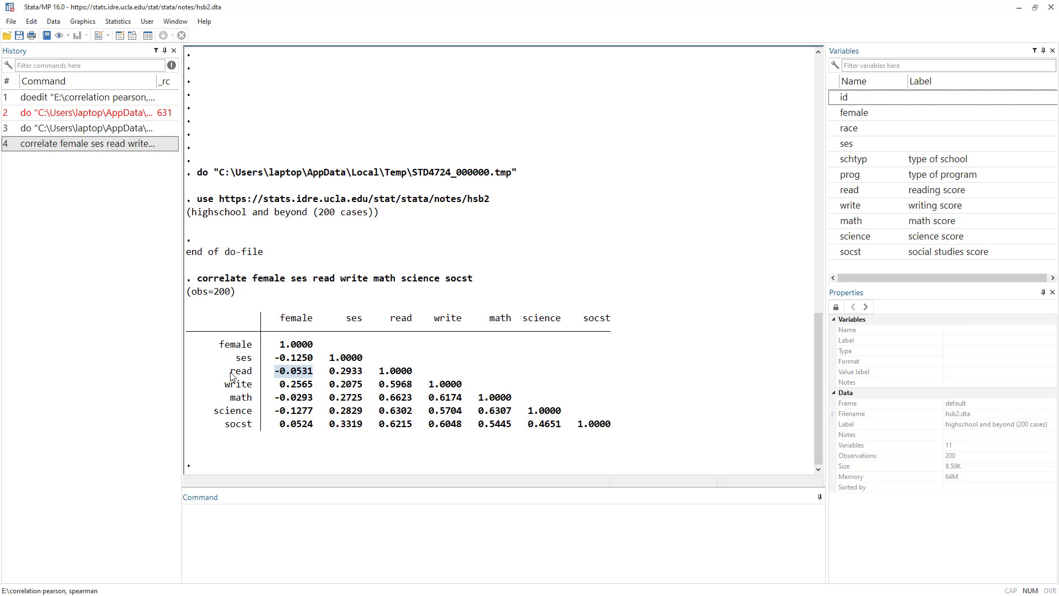
pyautogui.moveTo(232, 375); pyautogui.dragTo(254, 377)
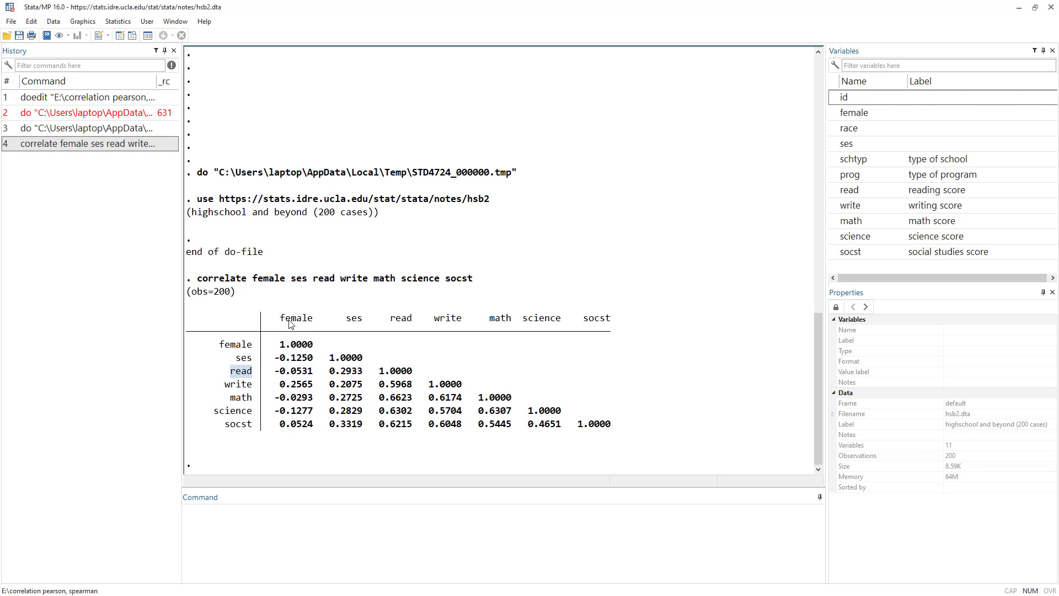
pyautogui.moveTo(282, 321); pyautogui.dragTo(317, 323)
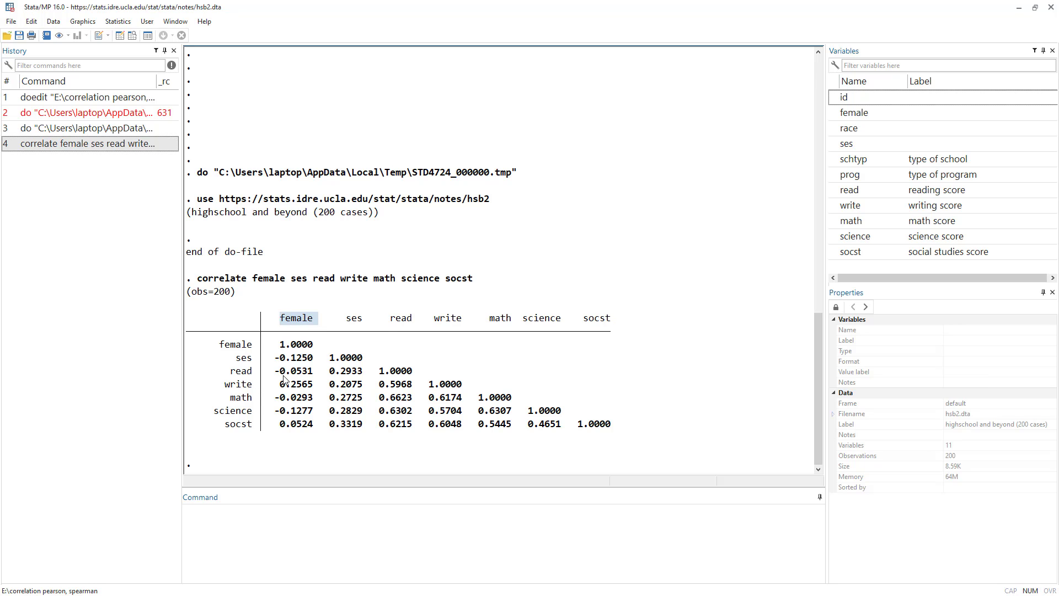
pyautogui.moveTo(275, 374); pyautogui.dragTo(317, 375)
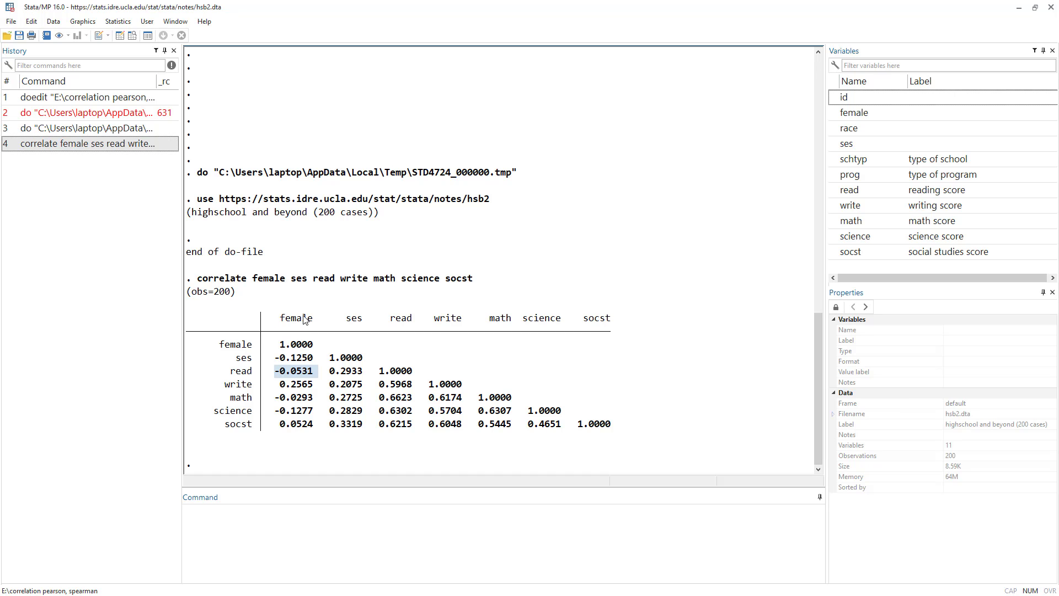
pyautogui.moveTo(280, 319); pyautogui.dragTo(312, 318)
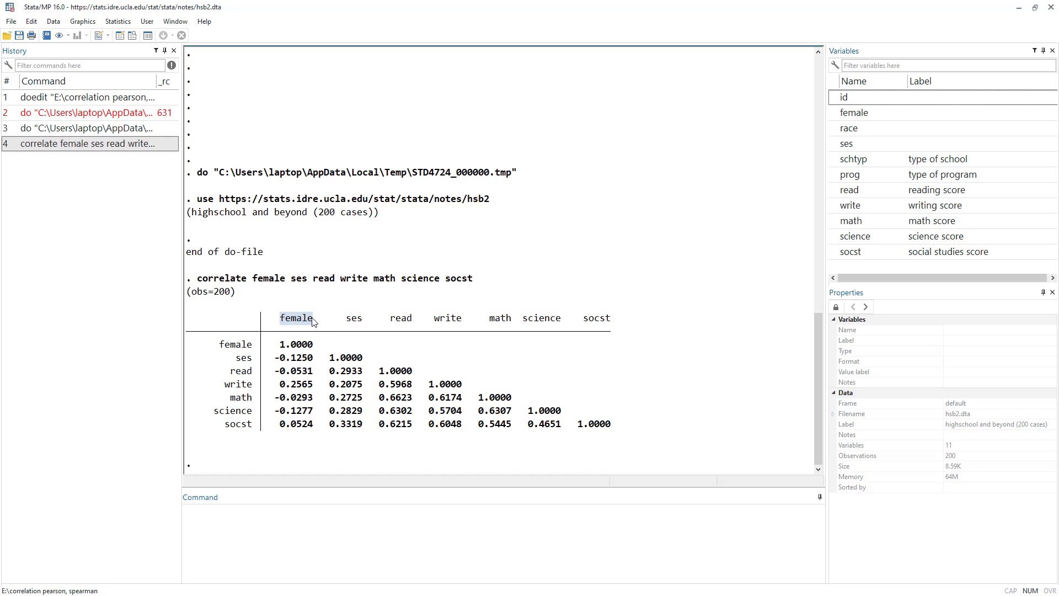
# Inspect the first values of the ses variable in the Data Editor and return to the results
pyautogui.moveTo(346, 319); pyautogui.dragTo(362, 325)
pyautogui.click(120, 36)
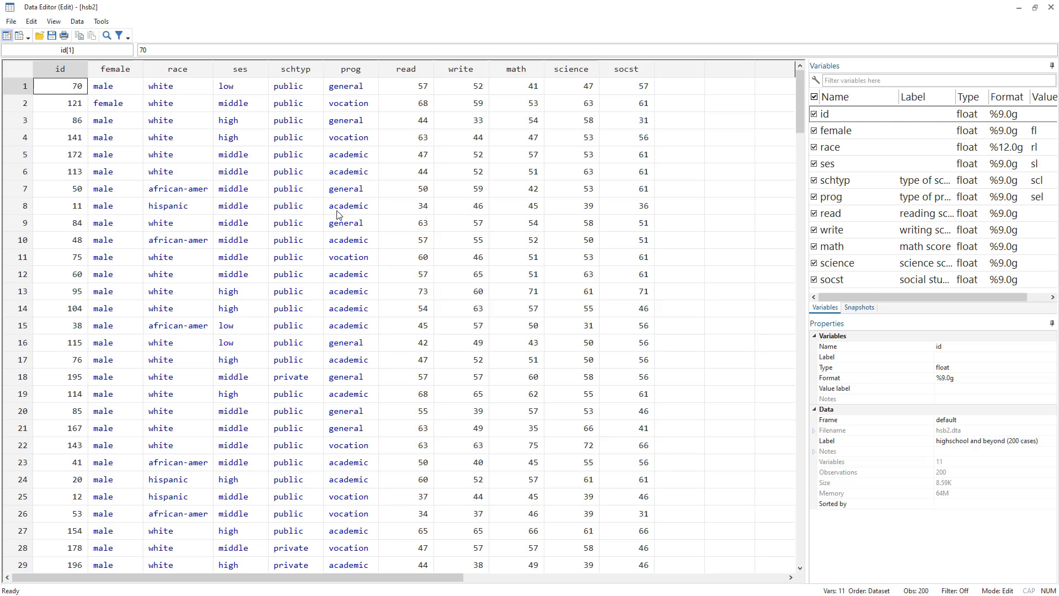
pyautogui.moveTo(233, 91); pyautogui.dragTo(247, 184)
pyautogui.click(230, 105)
pyautogui.click(230, 121)
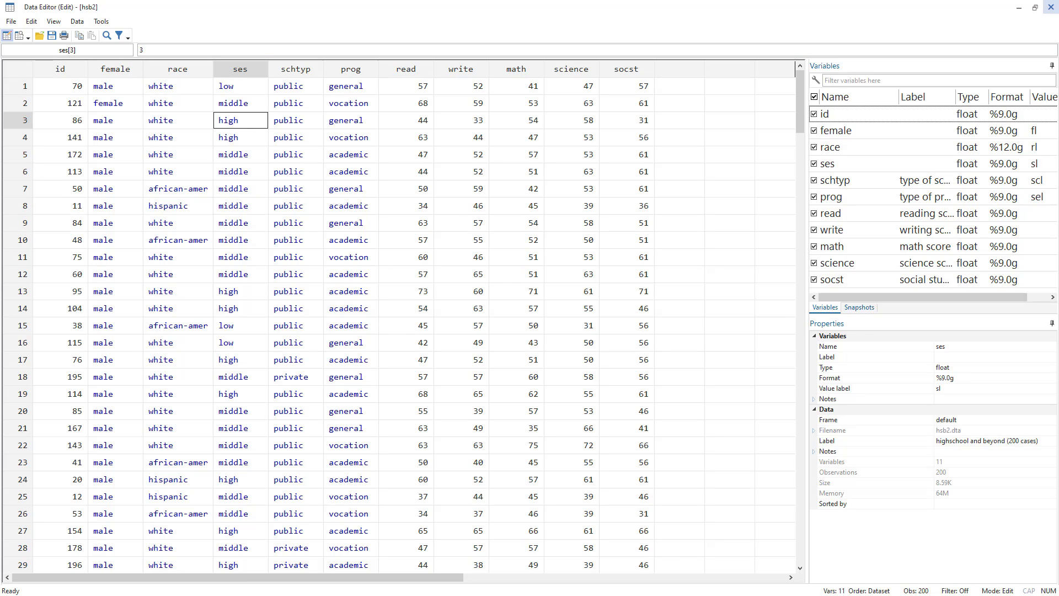
pyautogui.click(1053, 9)
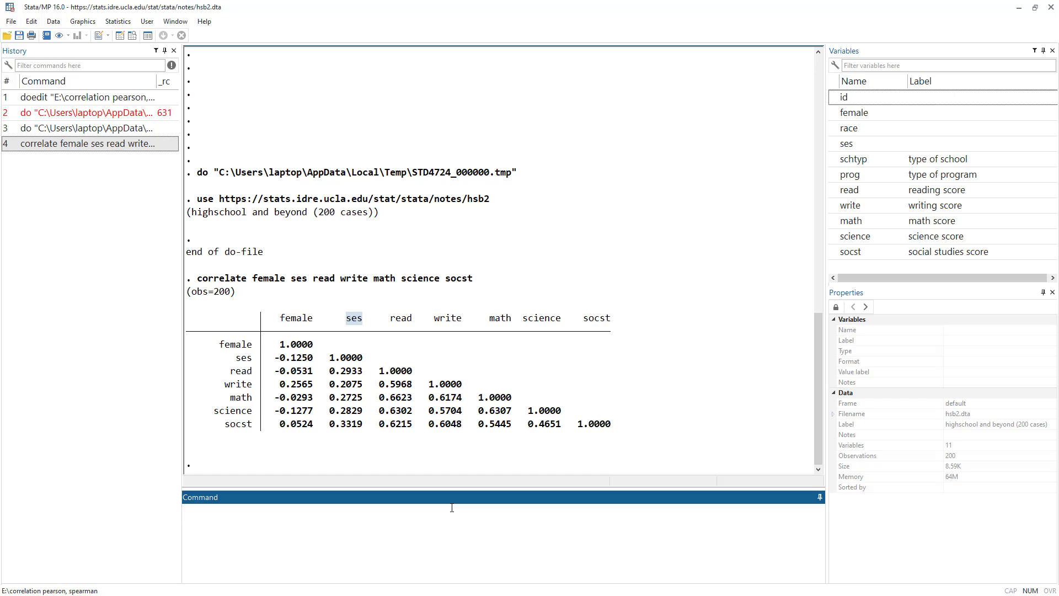
# Run codebook ses and examine which numeric codes stand for the low, middle and high labels
pyautogui.click(451, 507)
pyautogui.write('codebook ses')
pyautogui.press('Return')
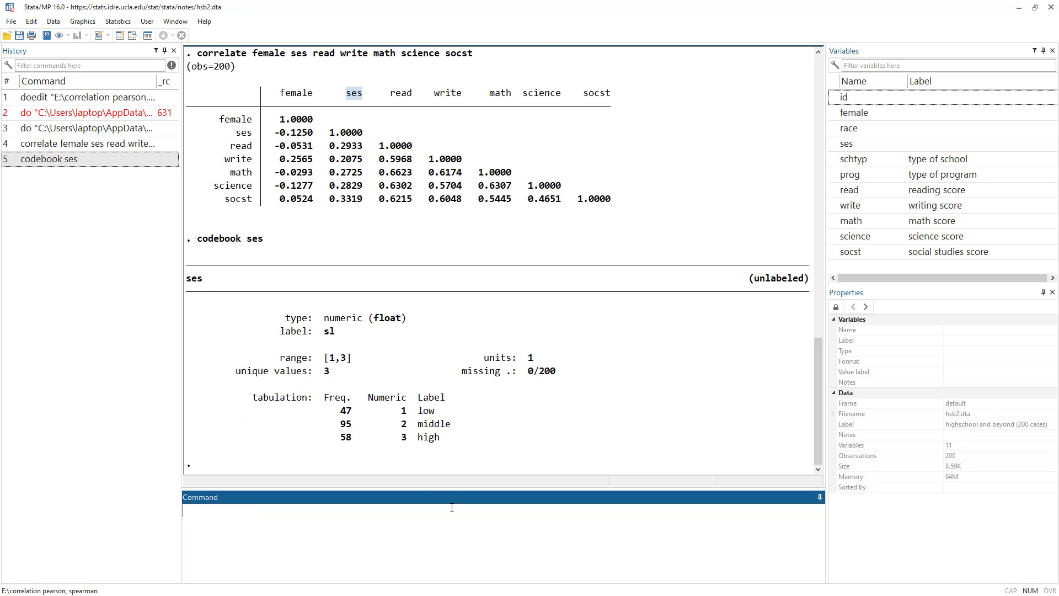
pyautogui.click(402, 417)
pyautogui.moveTo(418, 413); pyautogui.dragTo(439, 412)
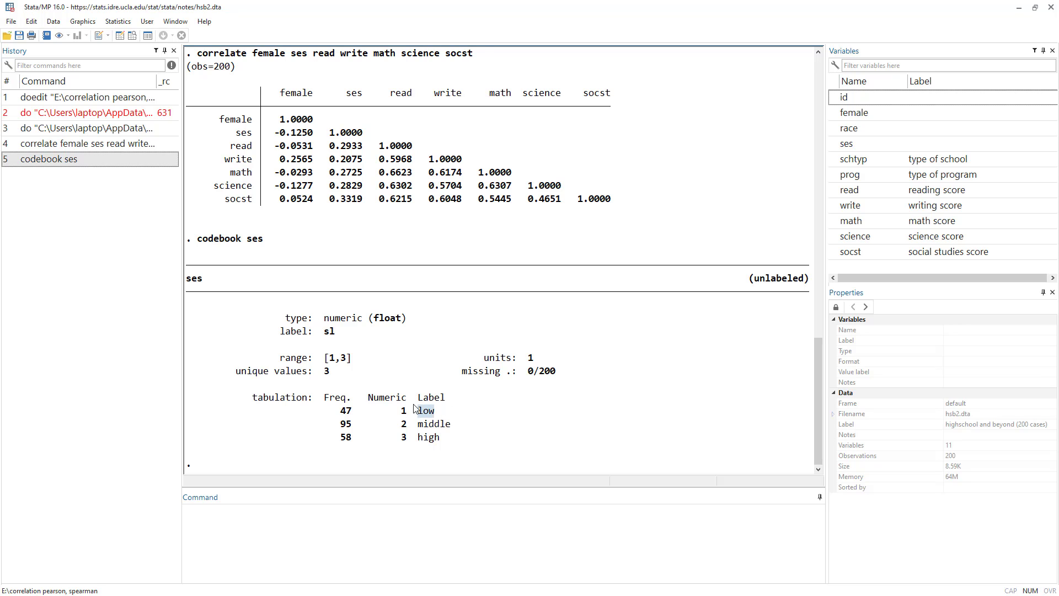
pyautogui.moveTo(397, 424); pyautogui.dragTo(437, 439)
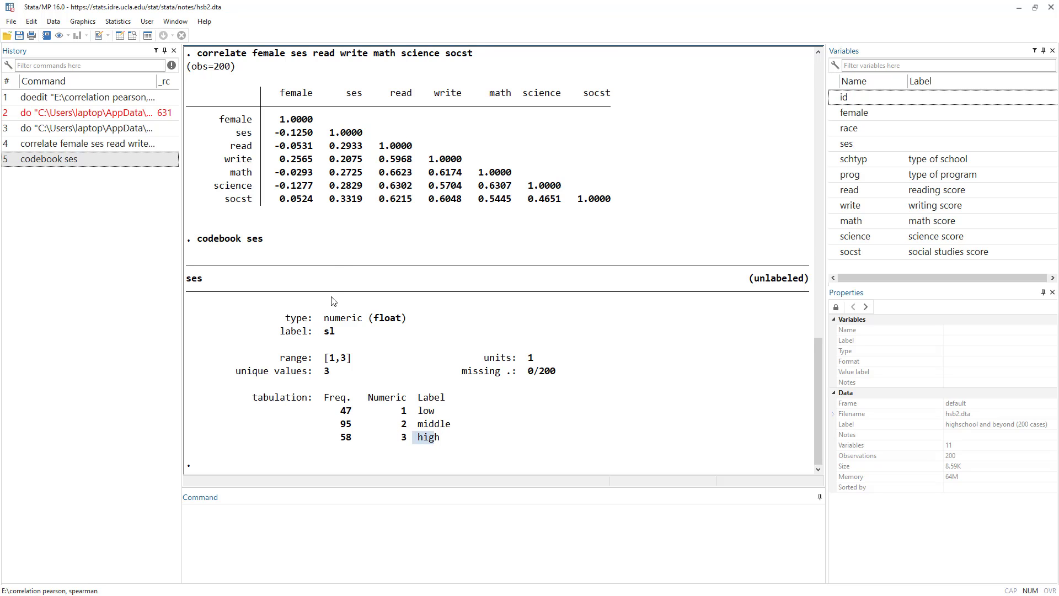
# Examine the coefficients of ses with read, write, math, science and socst in the correlation matrix
pyautogui.scroll(2, 353, 238)
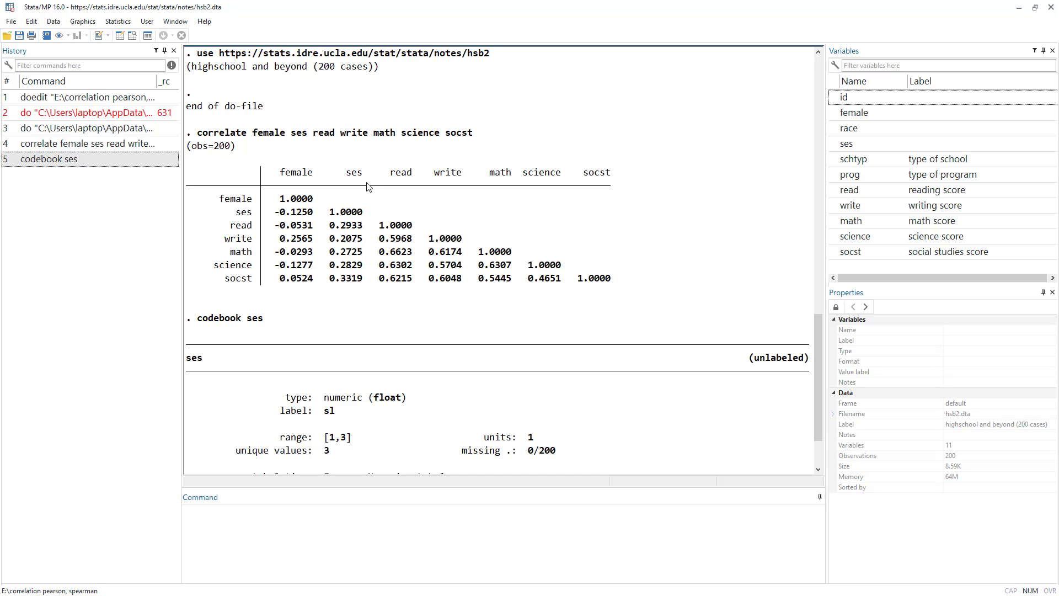
pyautogui.moveTo(346, 227); pyautogui.dragTo(353, 280)
pyautogui.click(344, 249)
pyautogui.moveTo(337, 279); pyautogui.dragTo(368, 281)
pyautogui.scroll(-2, 390, 292)
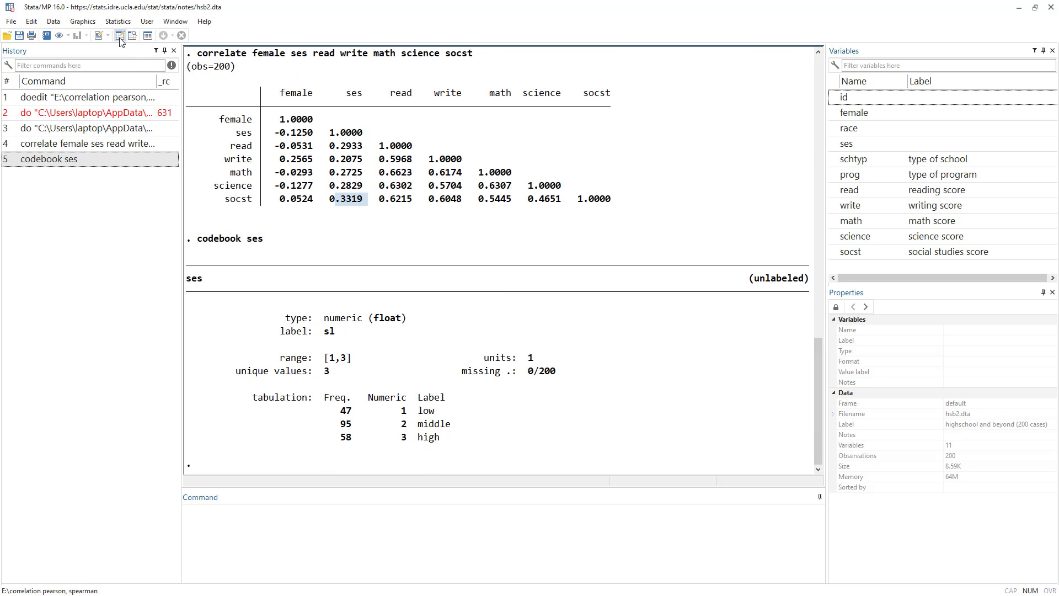
# Inspect the categories of the race variable in the Data Editor, then return to the results output
pyautogui.hotkey('ctrl', '8')
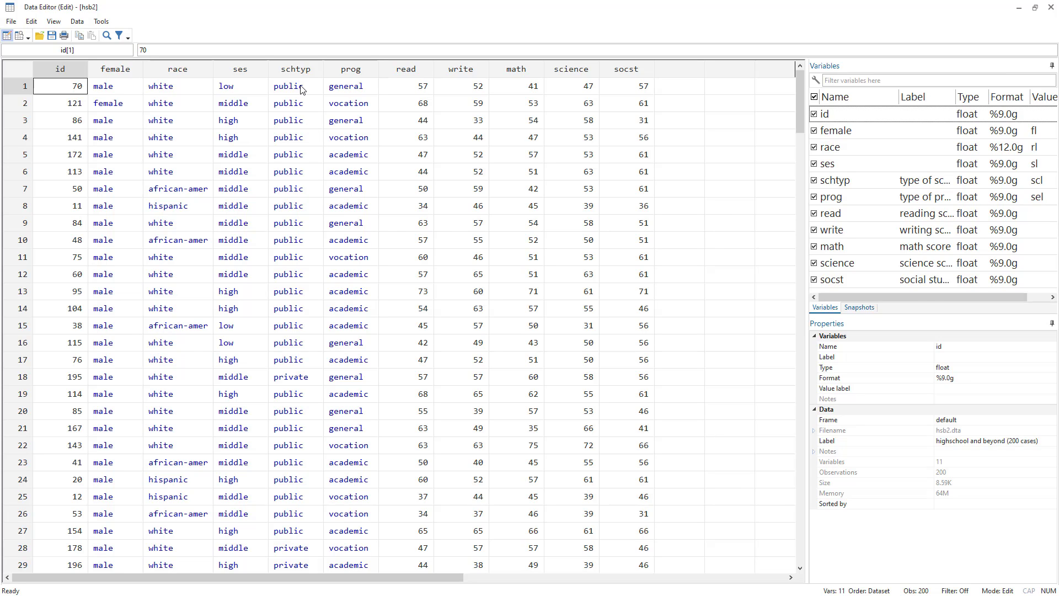
pyautogui.moveTo(186, 90); pyautogui.dragTo(182, 292)
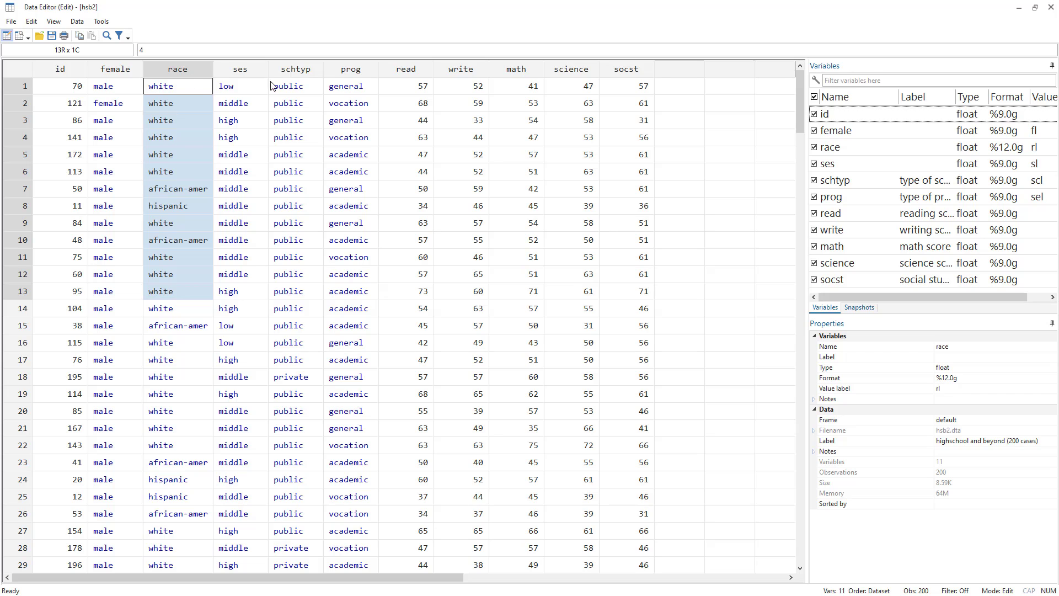
pyautogui.click(1050, 6)
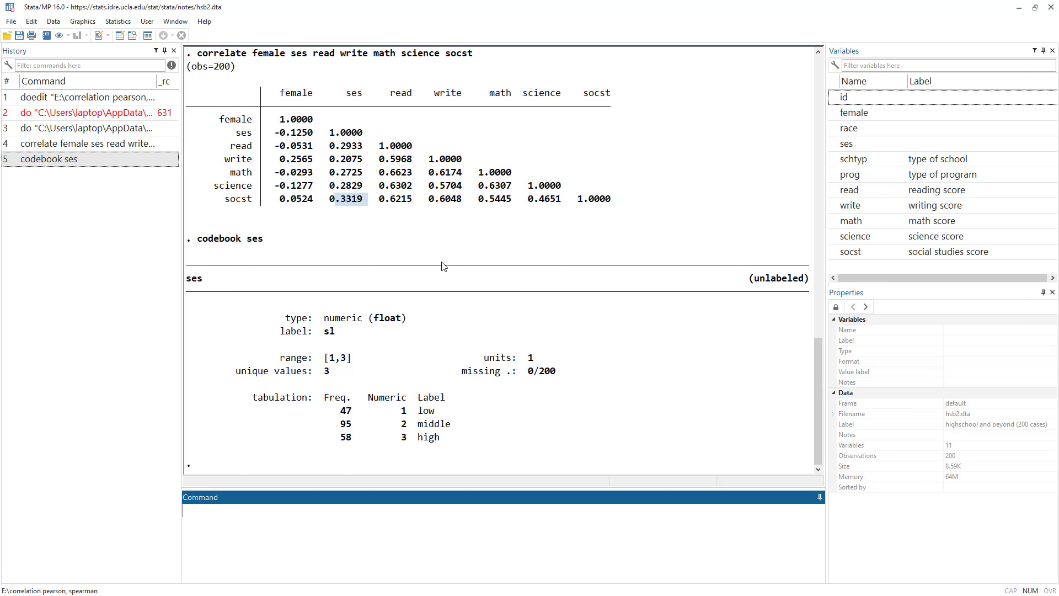
pyautogui.click(365, 212)
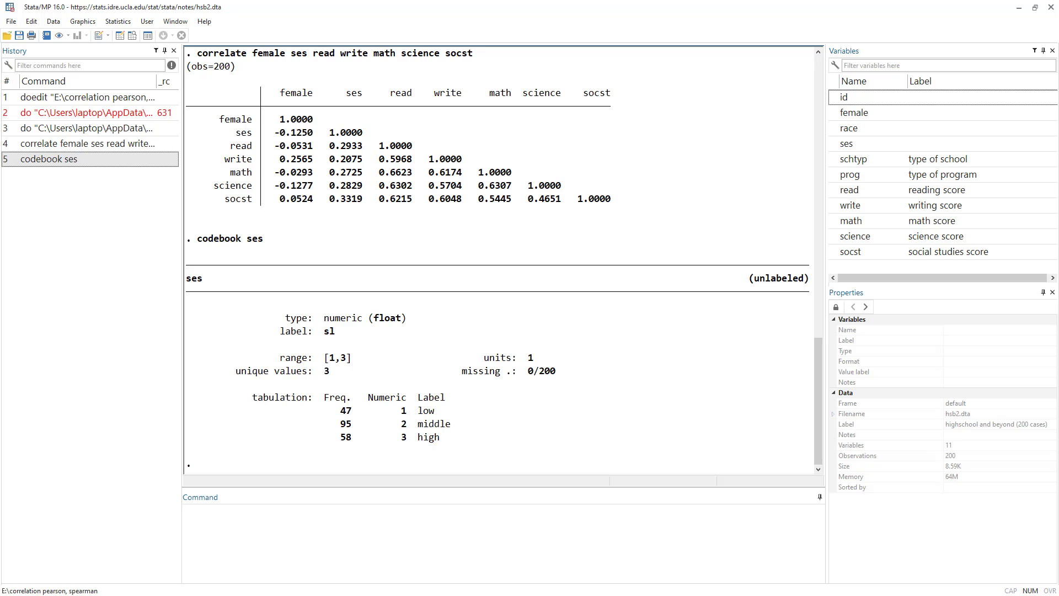
# Review the do-file notes on Pearson and on listwise (casewise) and pairwise deletion, and look over the dataset in the Data Editor
pyautogui.hotkey('alt', 'Tab')
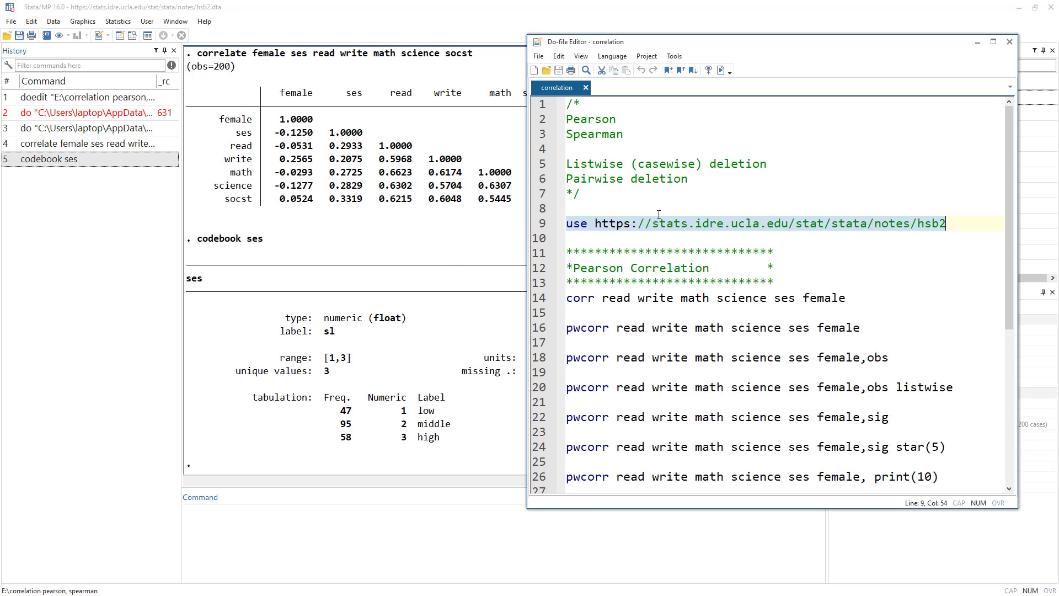
pyautogui.click(542, 120)
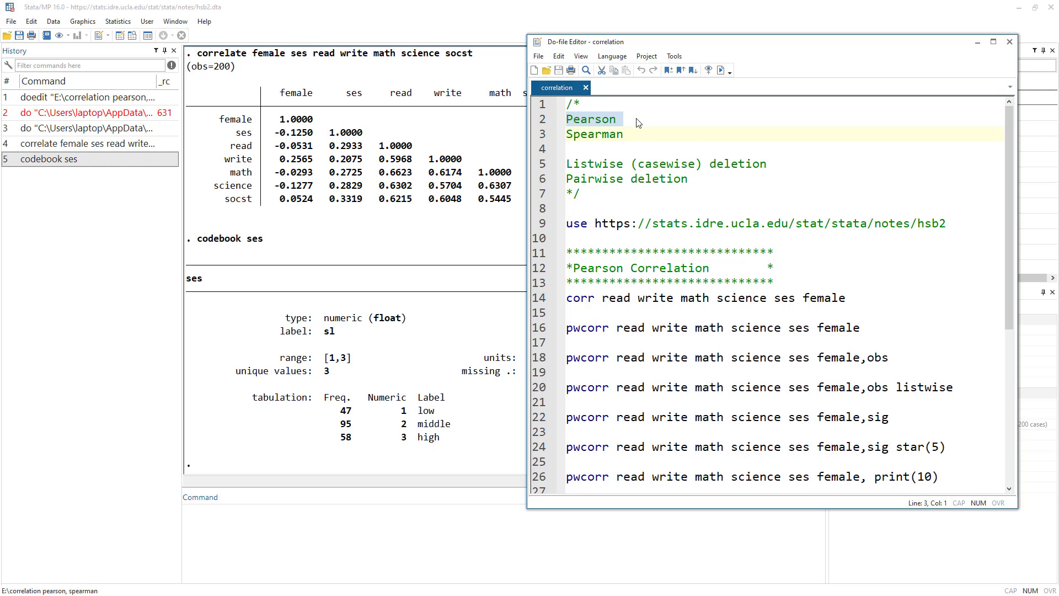
pyautogui.click(538, 167)
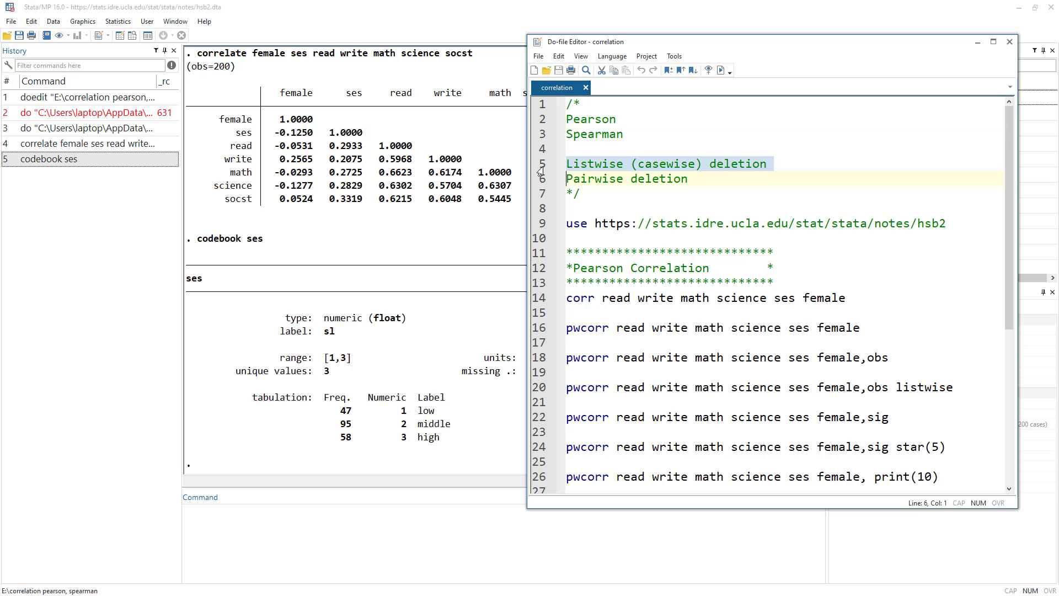
pyautogui.moveTo(540, 170); pyautogui.dragTo(541, 183)
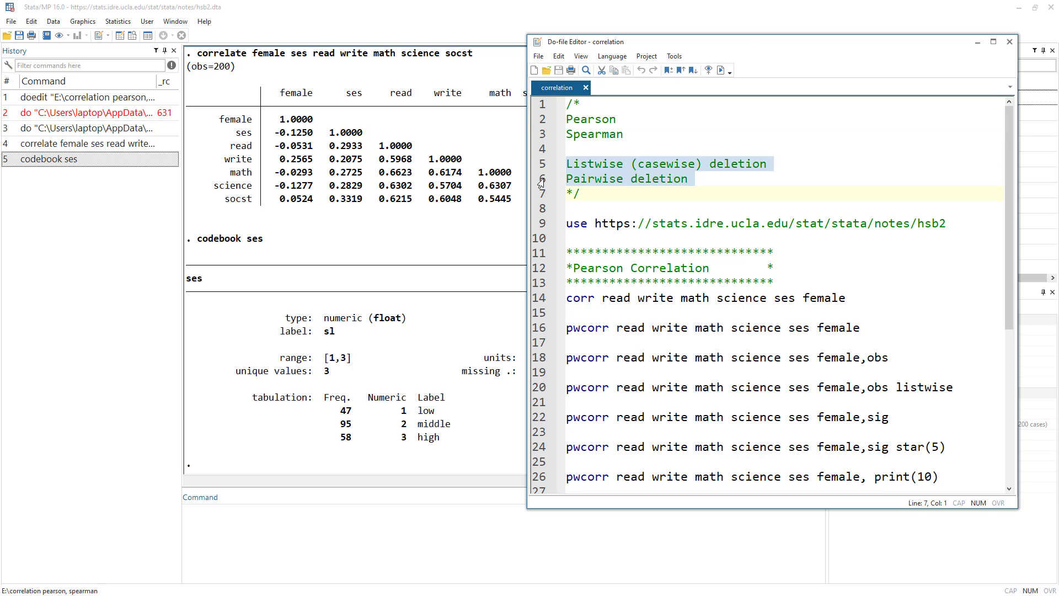
pyautogui.doubleClick(667, 162)
pyautogui.doubleClick(577, 165)
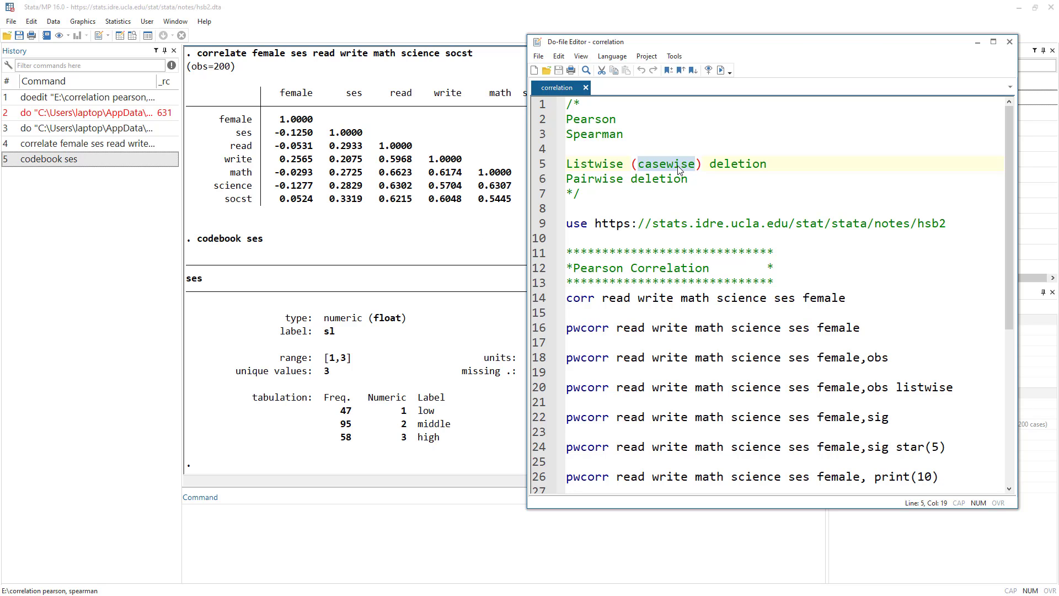
pyautogui.click(120, 35)
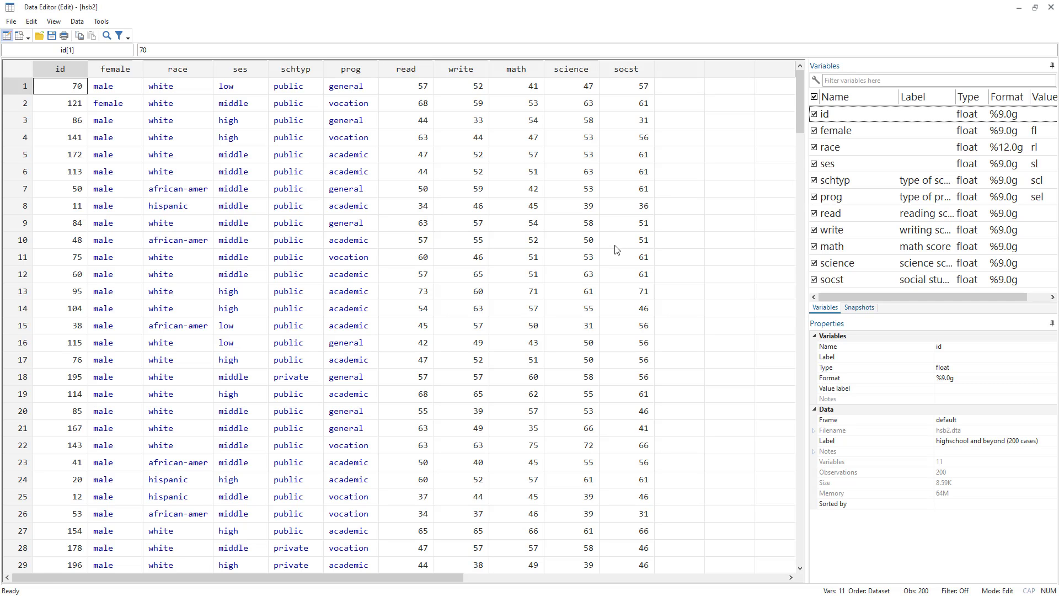
pyautogui.click(1051, 7)
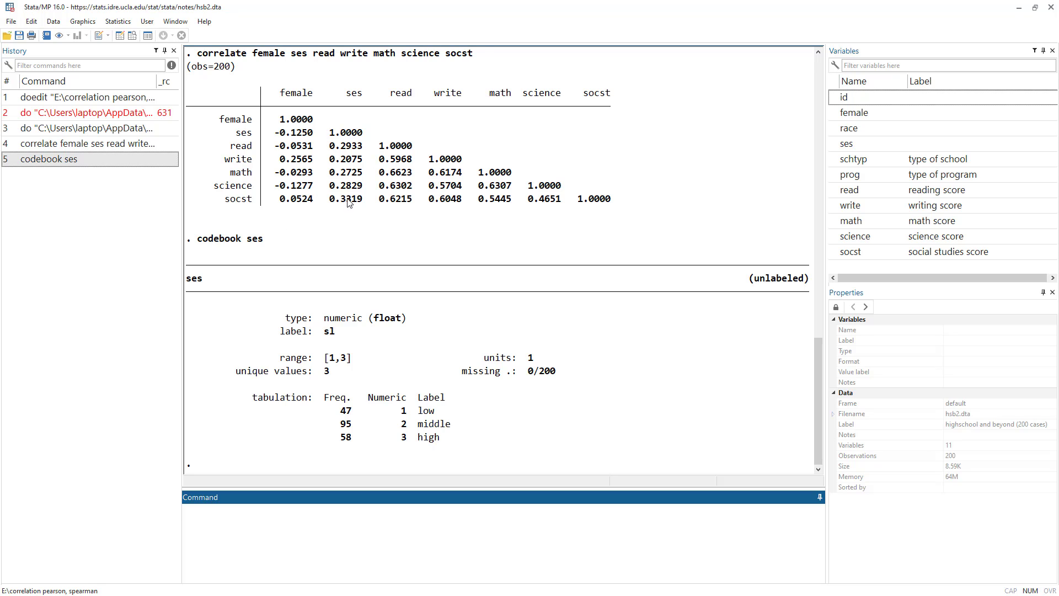
# Rerun the correlate command from the command history, run return list, and check the stored r(N) scalar
pyautogui.doubleClick(82, 144)
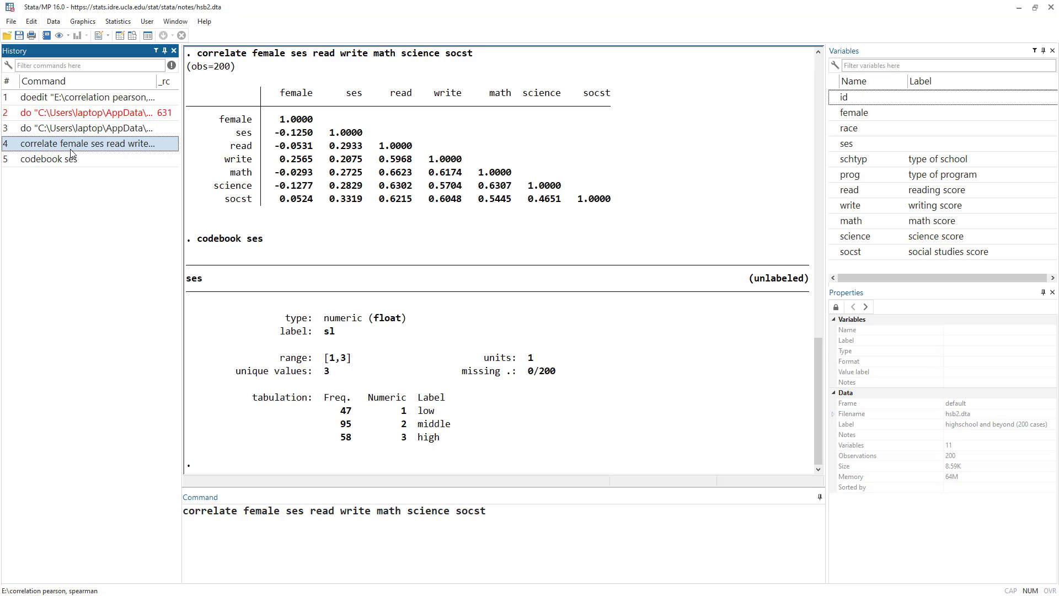
pyautogui.write('re')
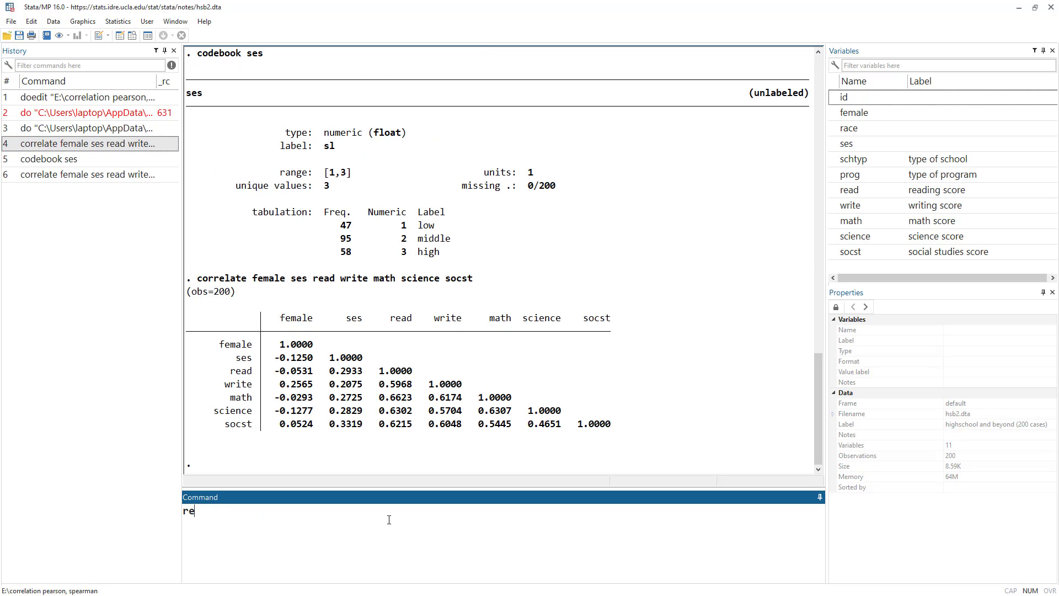
pyautogui.write('tutr')
pyautogui.press('BackSpace')
pyautogui.press('BackSpace')
pyautogui.write('turn')
pyautogui.press('Return')
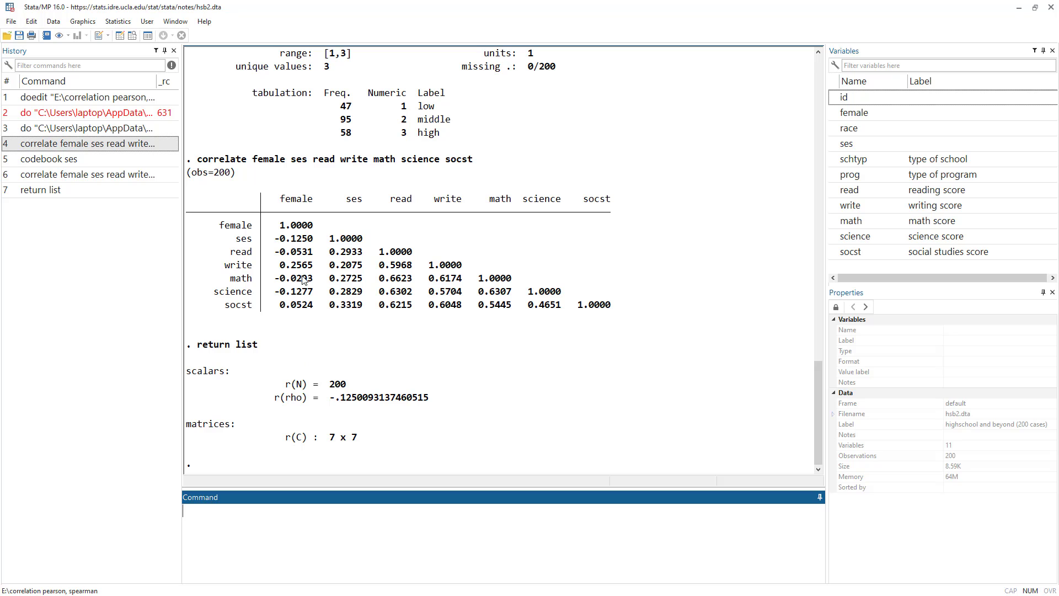
pyautogui.moveTo(197, 164); pyautogui.dragTo(246, 164)
pyautogui.doubleClick(336, 385)
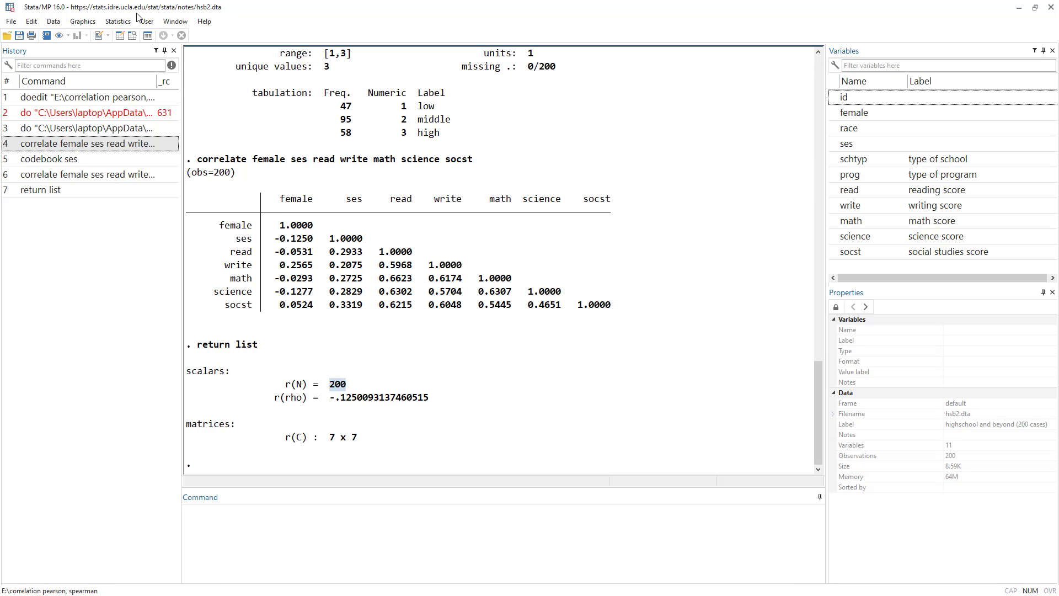
# In the Data Editor, delete the values of write in row 5, math in rows 8, 13 and 17, and science in row 15
pyautogui.hotkey('ctrl', '8')
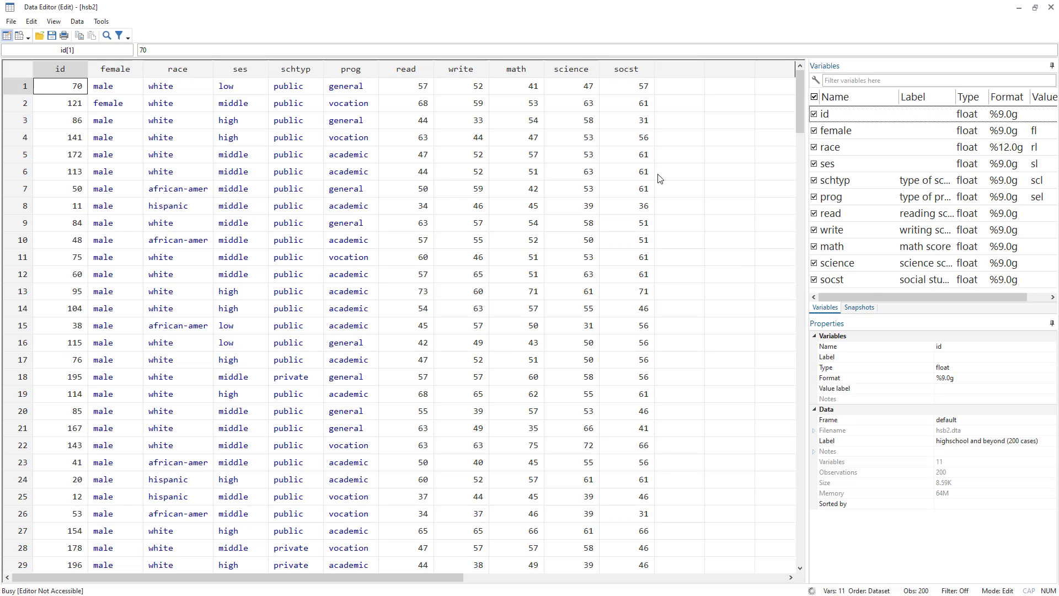
pyautogui.click(474, 165)
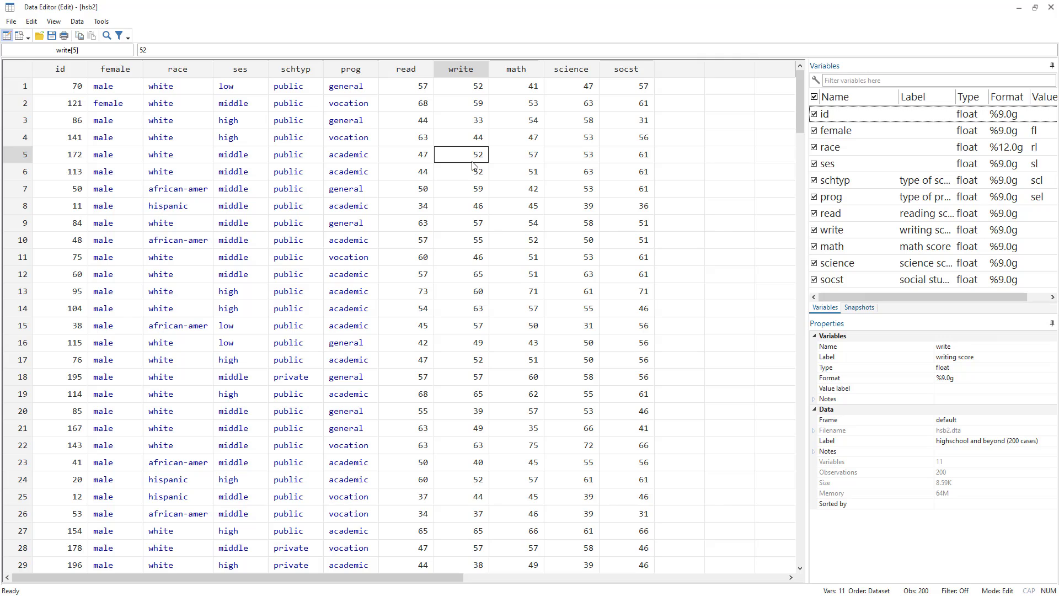
pyautogui.press('Delete')
pyautogui.click(499, 209)
pyautogui.press('Delete')
pyautogui.click(557, 268)
pyautogui.click(525, 297)
pyautogui.press('Delete')
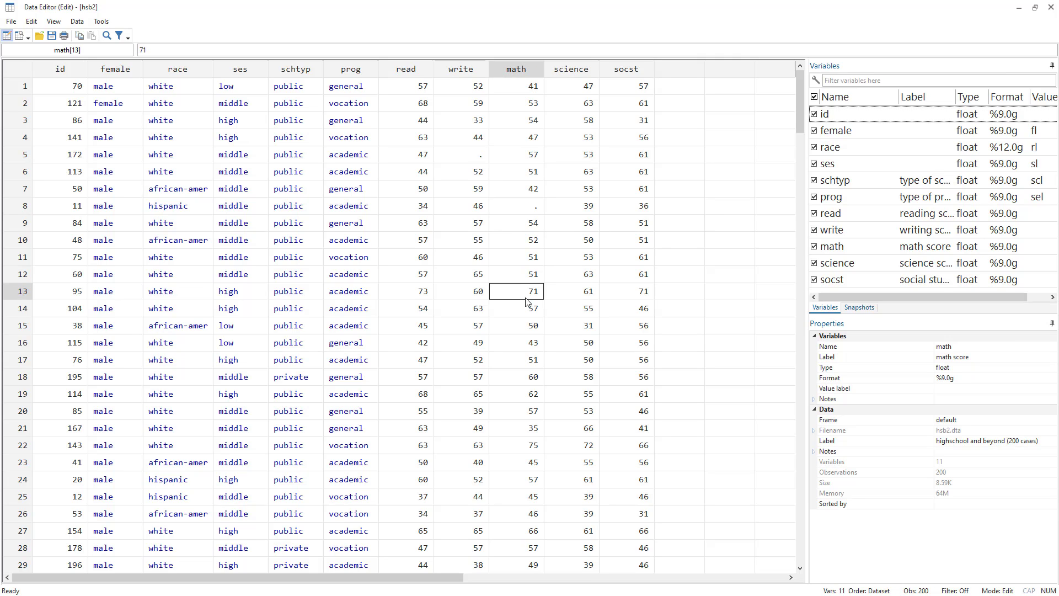
pyautogui.click(583, 320)
pyautogui.press('Delete')
pyautogui.click(522, 365)
pyautogui.press('Delete')
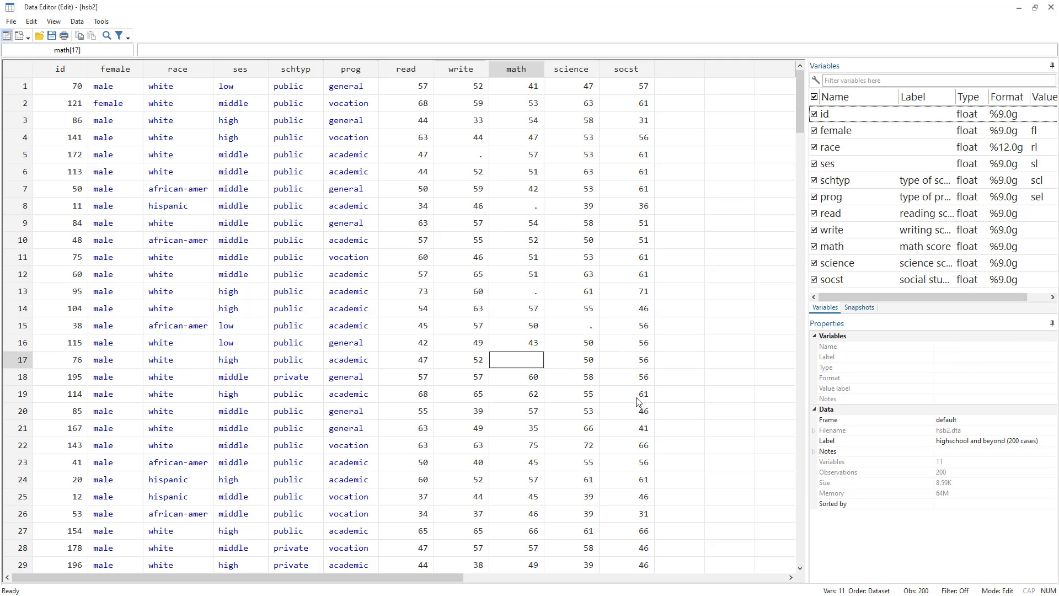
# Delete the values of socst in rows 19, 17 and 8 and write in row 14, and close the Data Editor
pyautogui.click(636, 396)
pyautogui.press('Delete')
pyautogui.click(637, 365)
pyautogui.press('Delete')
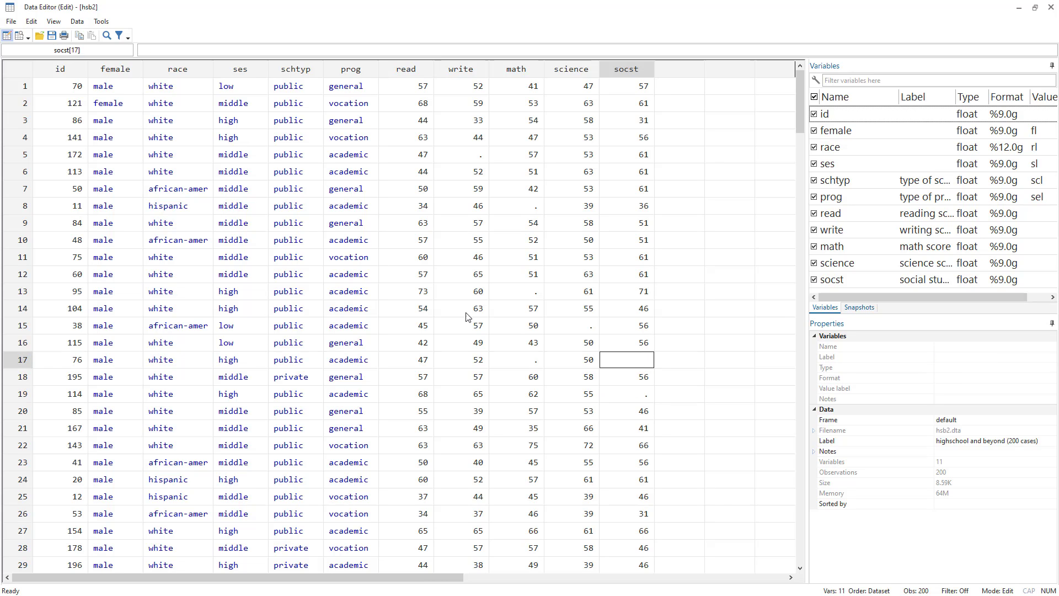
pyautogui.click(467, 310)
pyautogui.click(615, 205)
pyautogui.press('Delete')
pyautogui.click(477, 308)
pyautogui.press('Delete')
pyautogui.click(516, 291)
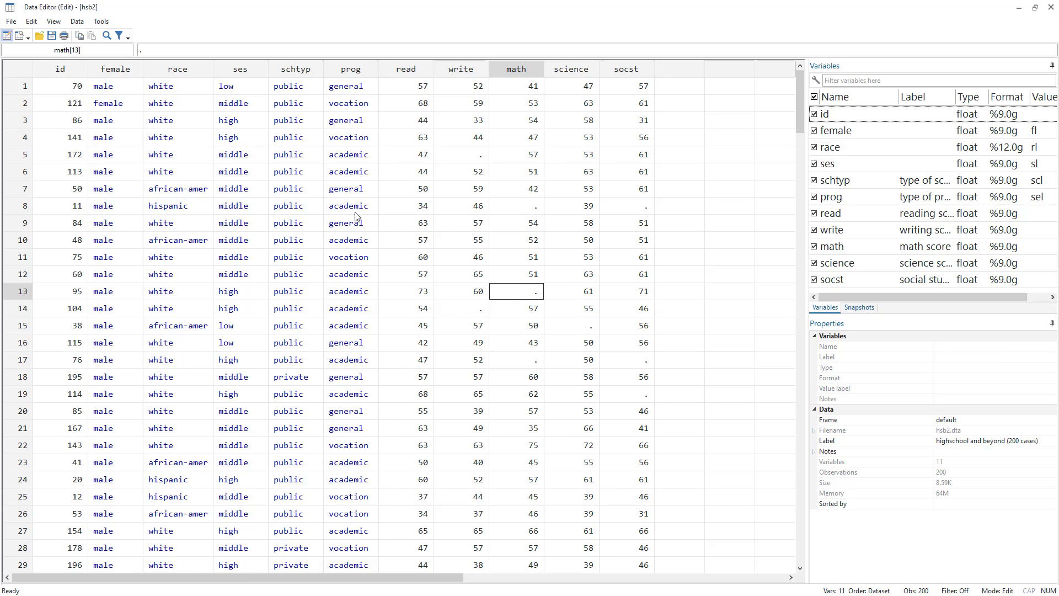
pyautogui.click(1049, 7)
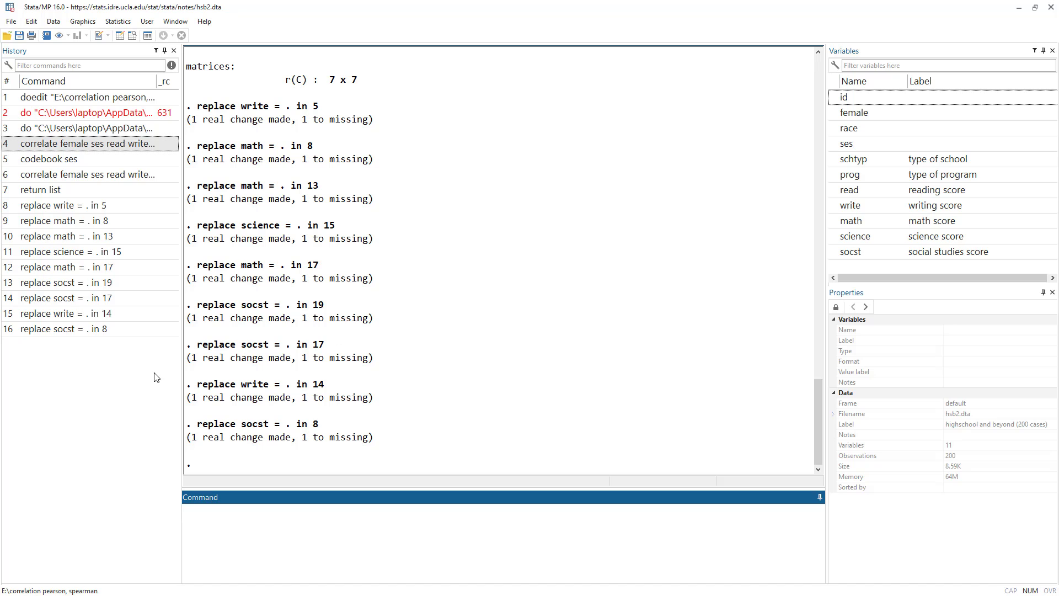
# Rerun the seven-variable correlate command on the edited data, compare it with the earlier output, and run return list to check r(N)
pyautogui.doubleClick(69, 175)
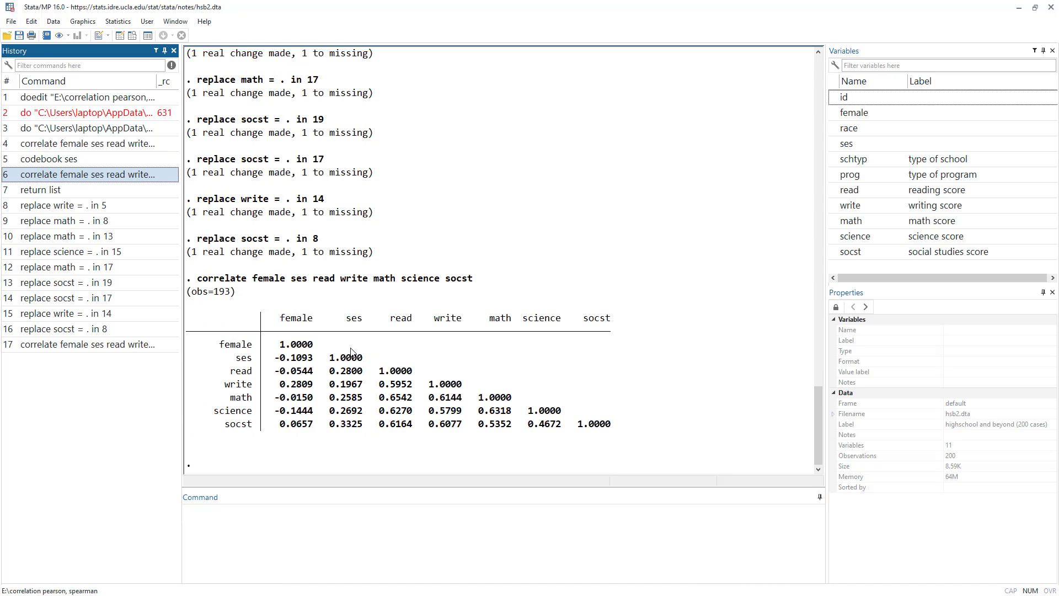
pyautogui.scroll(12, 373, 391)
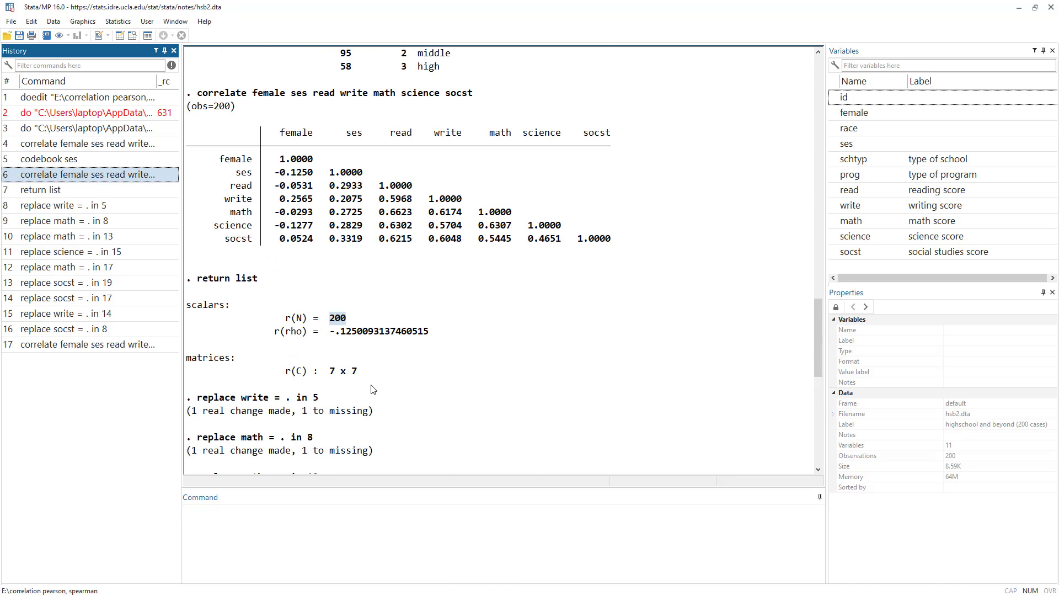
pyautogui.scroll(-12, 328, 248)
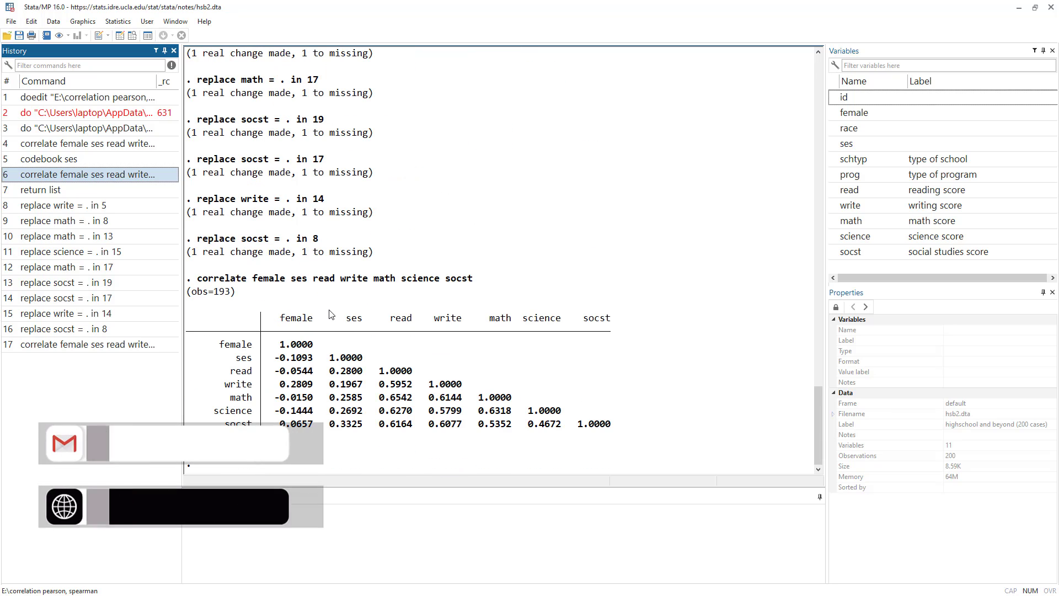
pyautogui.doubleClick(52, 191)
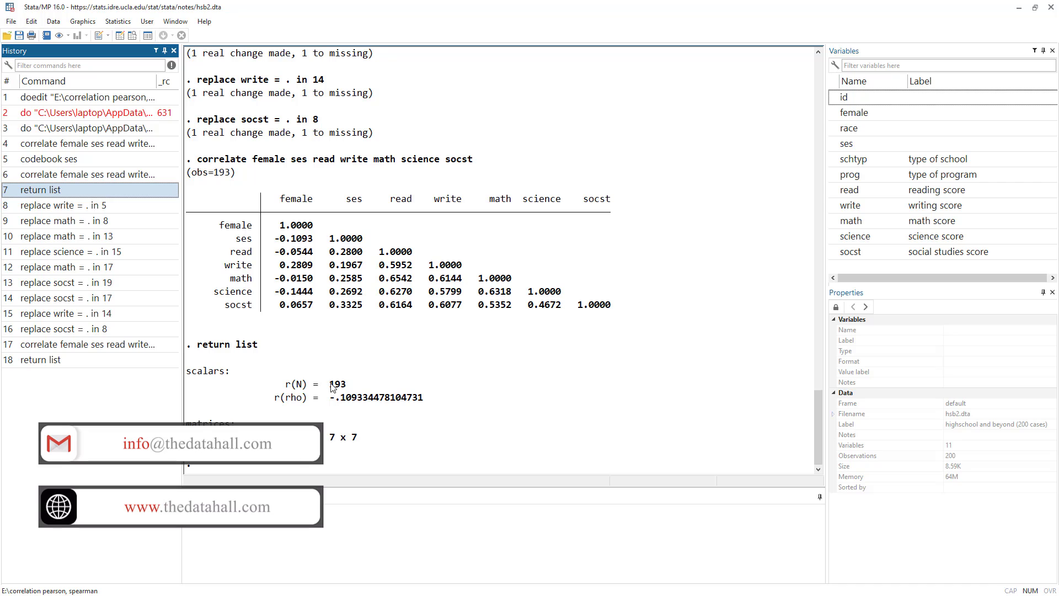
pyautogui.moveTo(330, 386); pyautogui.dragTo(346, 386)
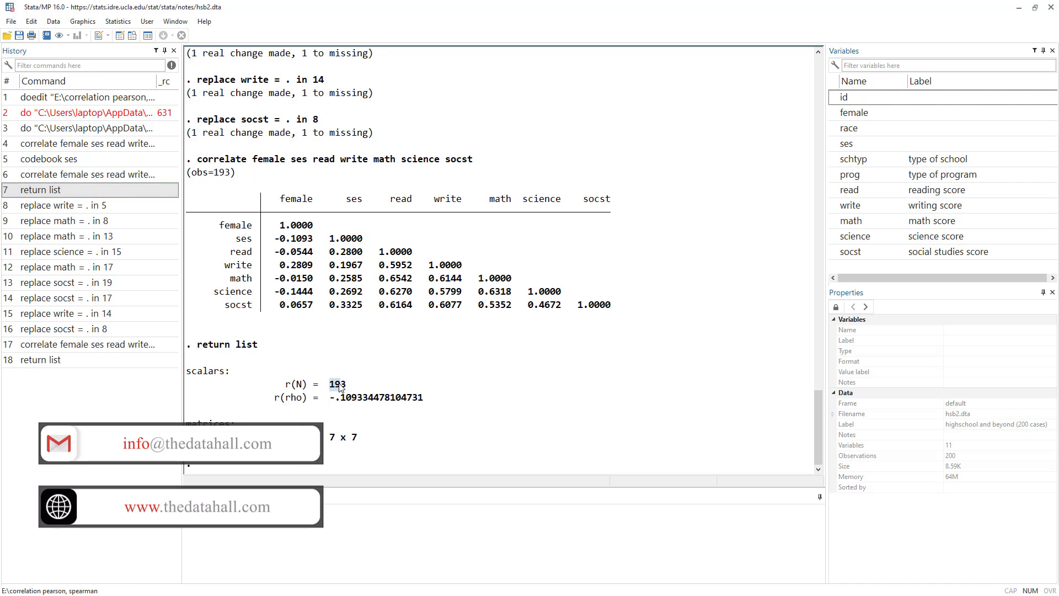
# Run sum on all variables and compare each variable's observation count with that of the correlate output
pyautogui.click(356, 533)
pyautogui.write('sum')
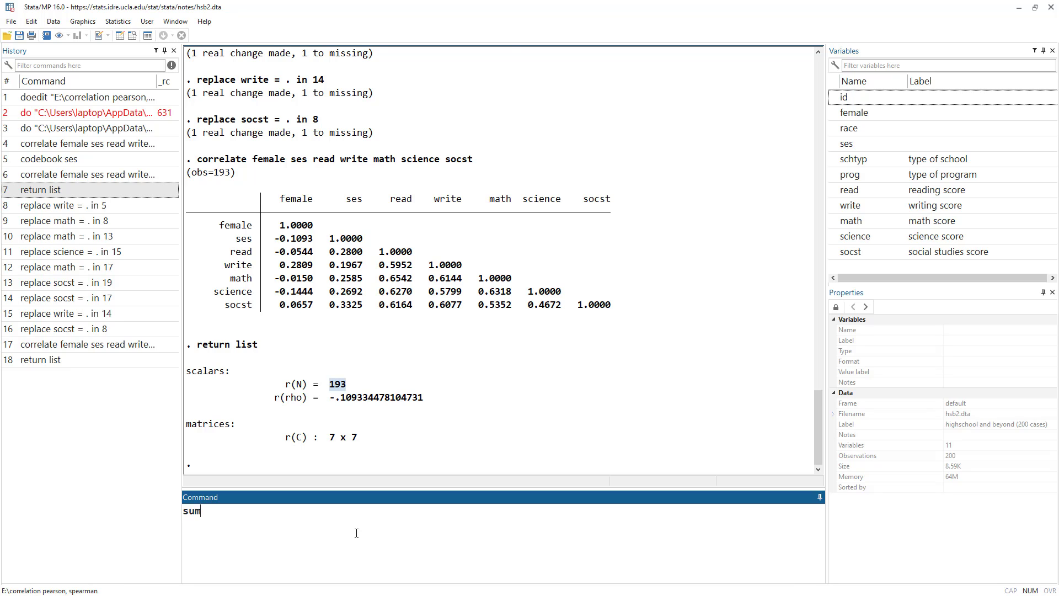
pyautogui.press('Return')
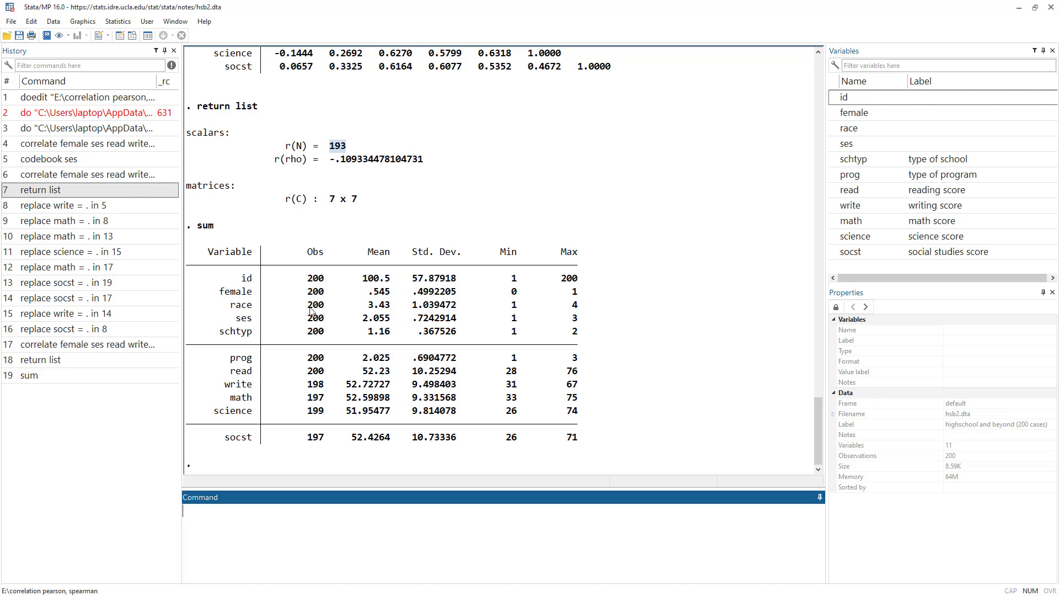
pyautogui.moveTo(220, 289); pyautogui.dragTo(592, 379)
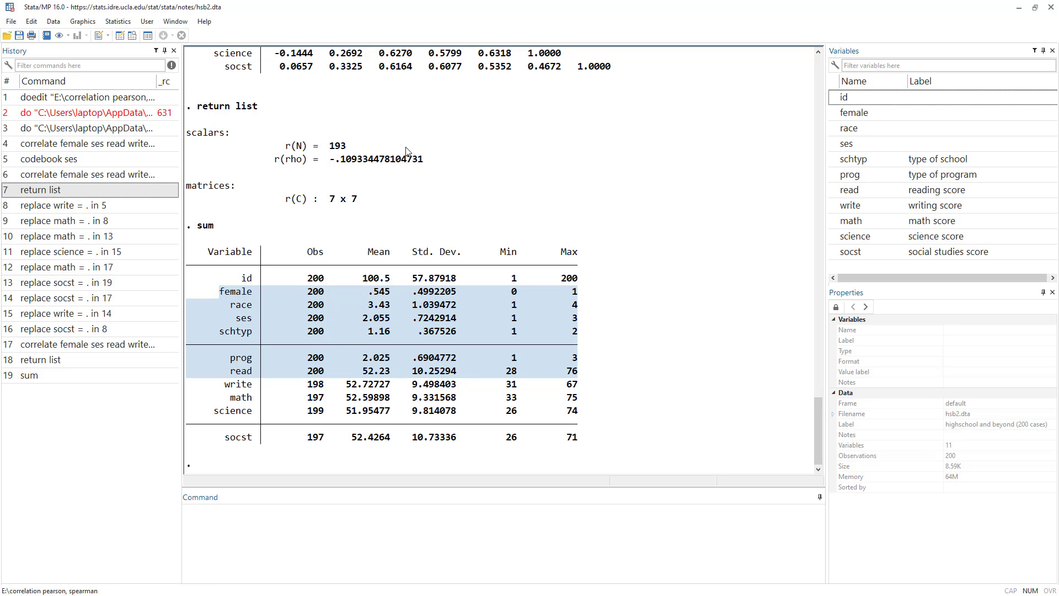
pyautogui.scroll(8, 405, 150)
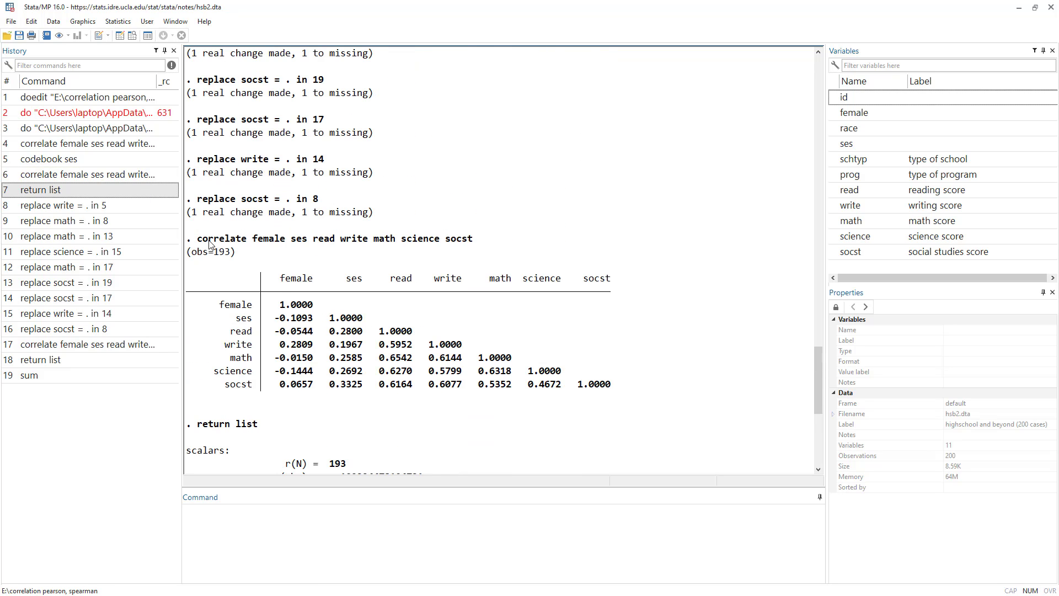
pyautogui.scroll(-8, 209, 245)
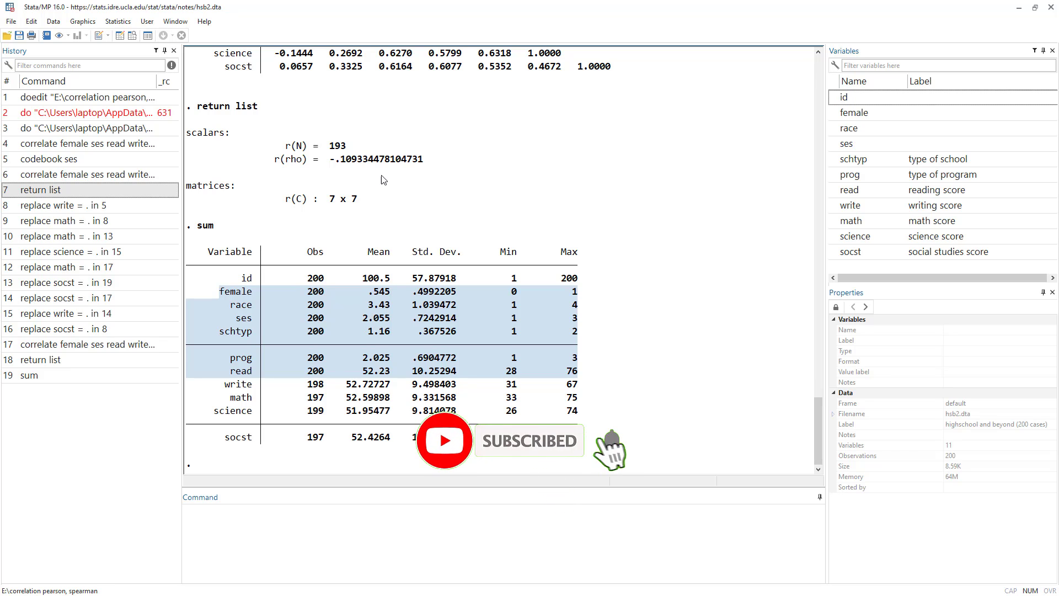
pyautogui.scroll(3, 385, 180)
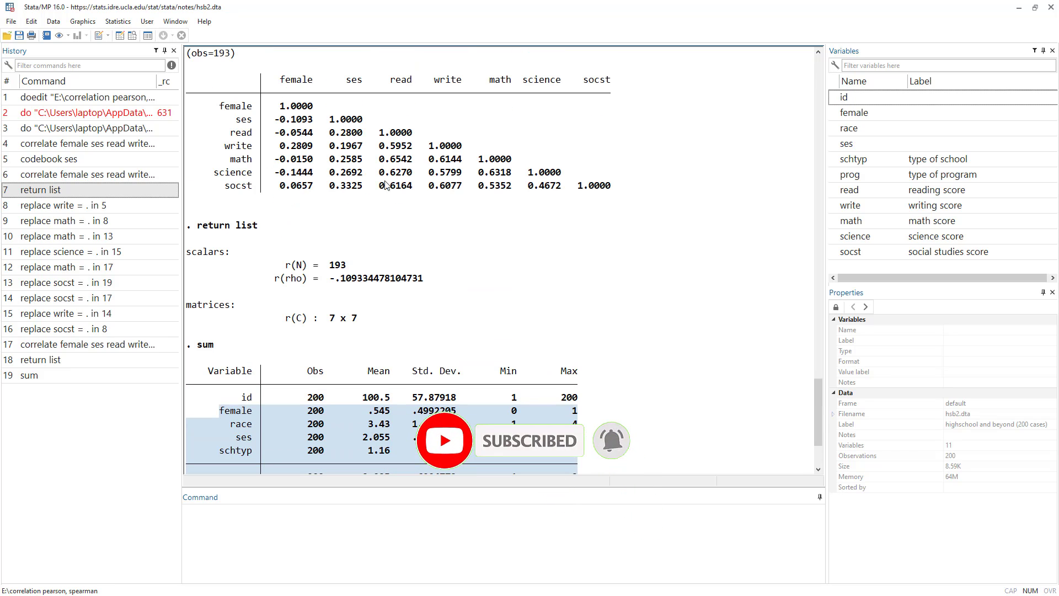
pyautogui.scroll(-3, 453, 209)
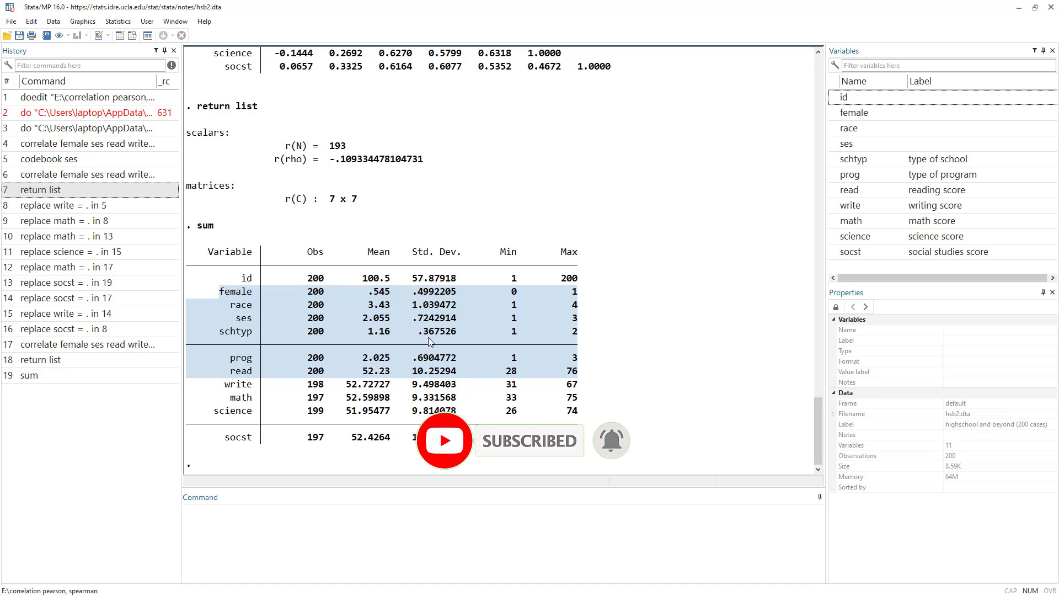
# Inspect the missing cells of write, math, science and socst across rows 5 to 19 in the Data Editor
pyautogui.click(120, 36)
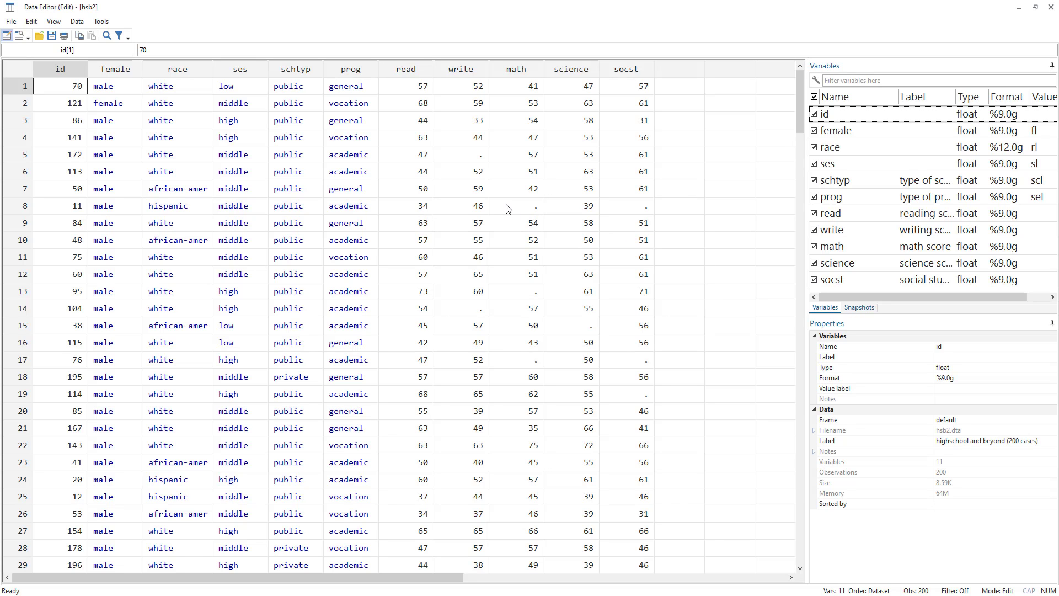
pyautogui.click(475, 156)
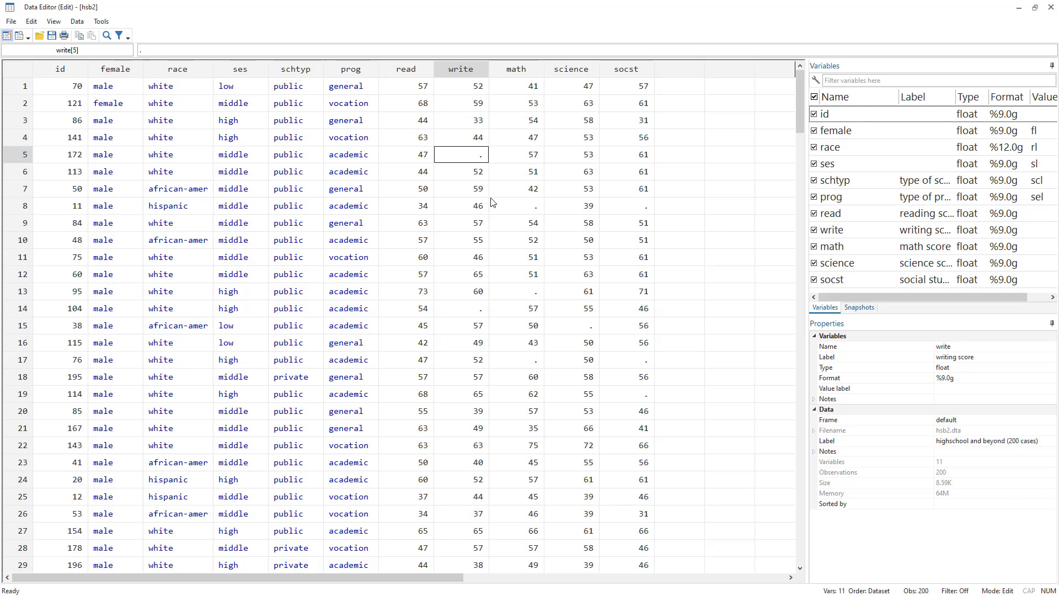
pyautogui.click(527, 208)
pyautogui.click(534, 291)
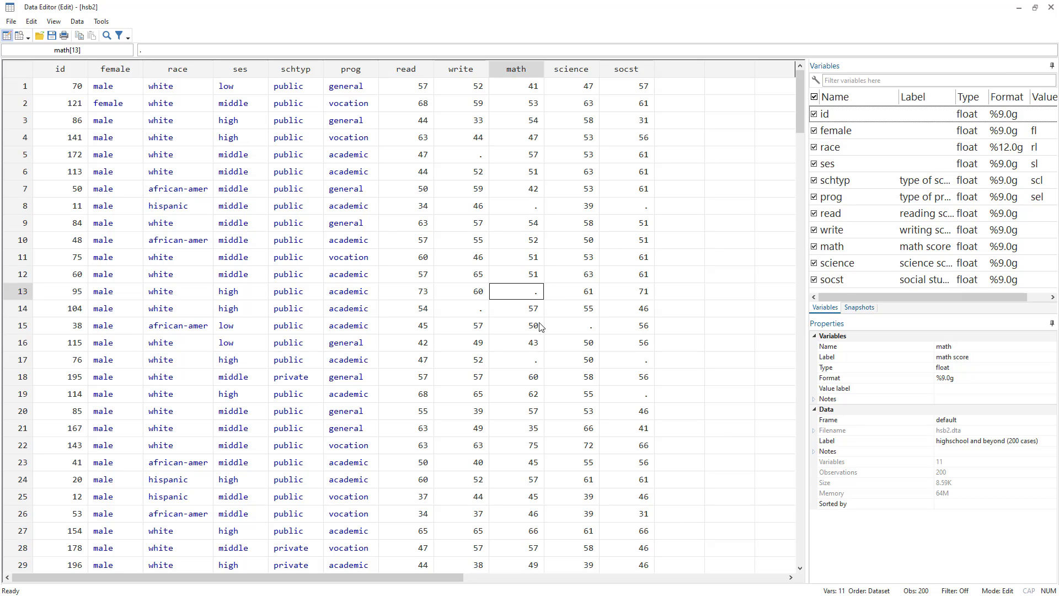
pyautogui.click(478, 311)
pyautogui.click(585, 328)
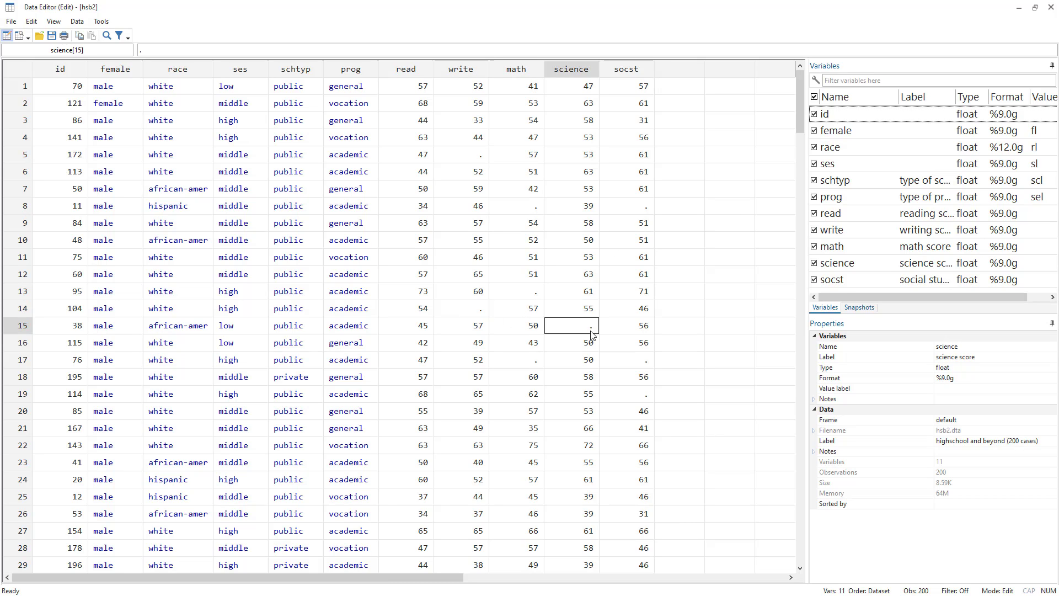
pyautogui.click(637, 361)
pyautogui.click(644, 396)
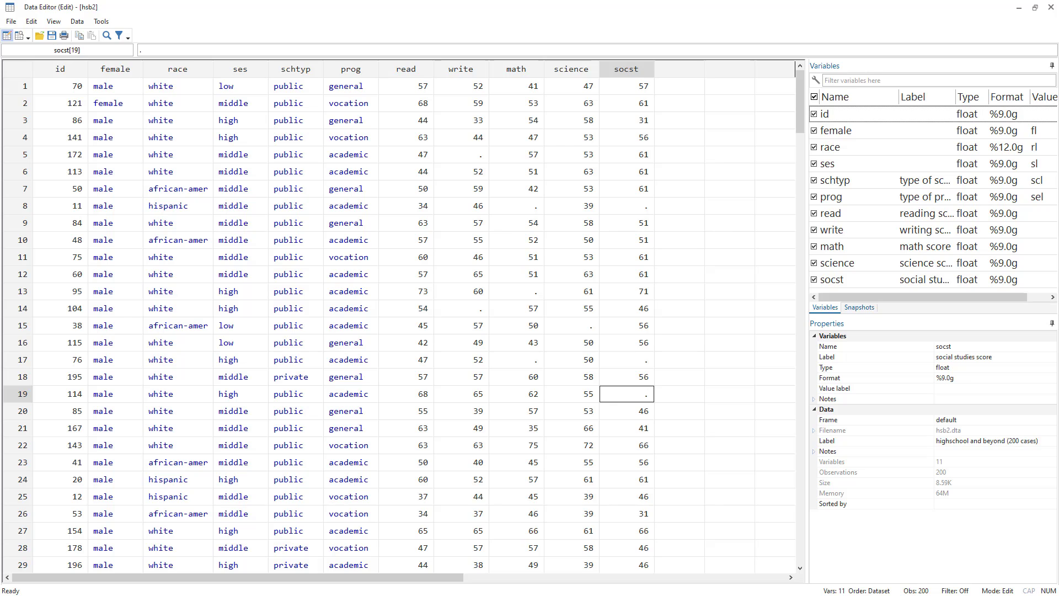
# Review the pairwise deletion note in the do-file, check the read column in the Data Editor, and return to the results output
pyautogui.hotkey('alt', 'Tab')
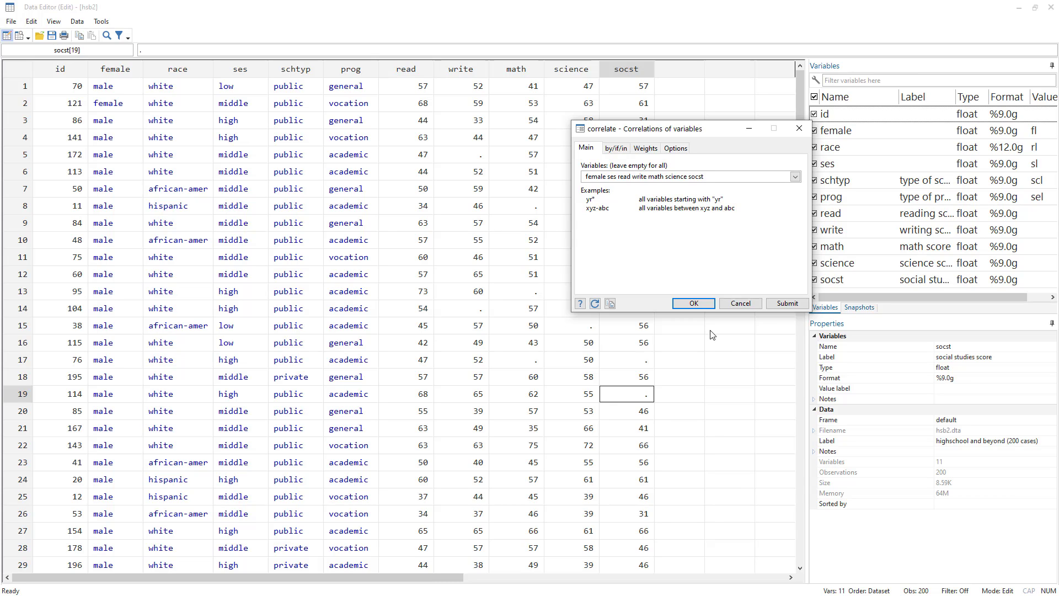
pyautogui.hotkey('alt', 'Tab')
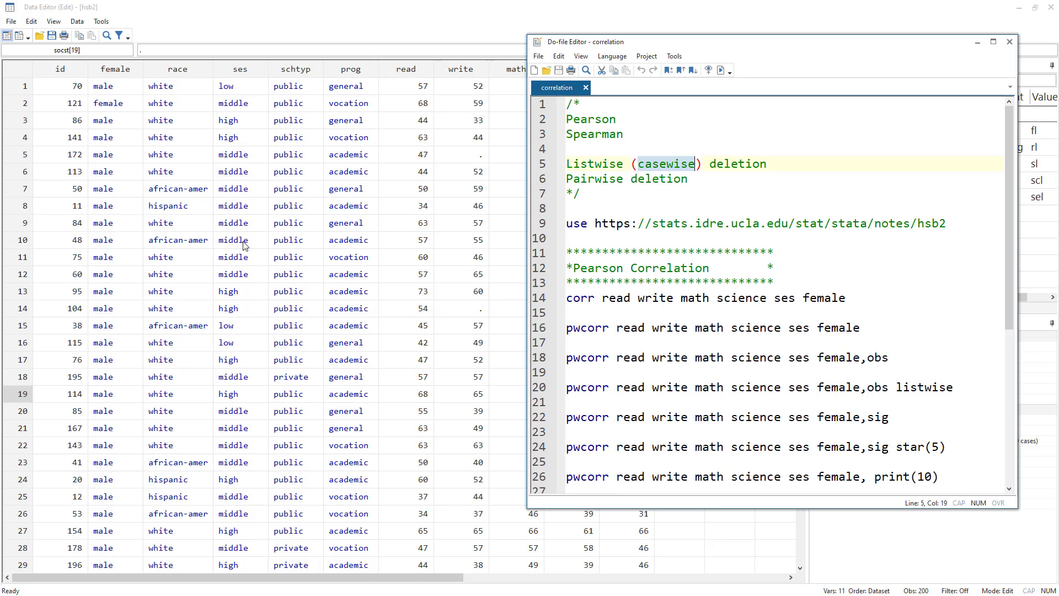
pyautogui.doubleClick(592, 178)
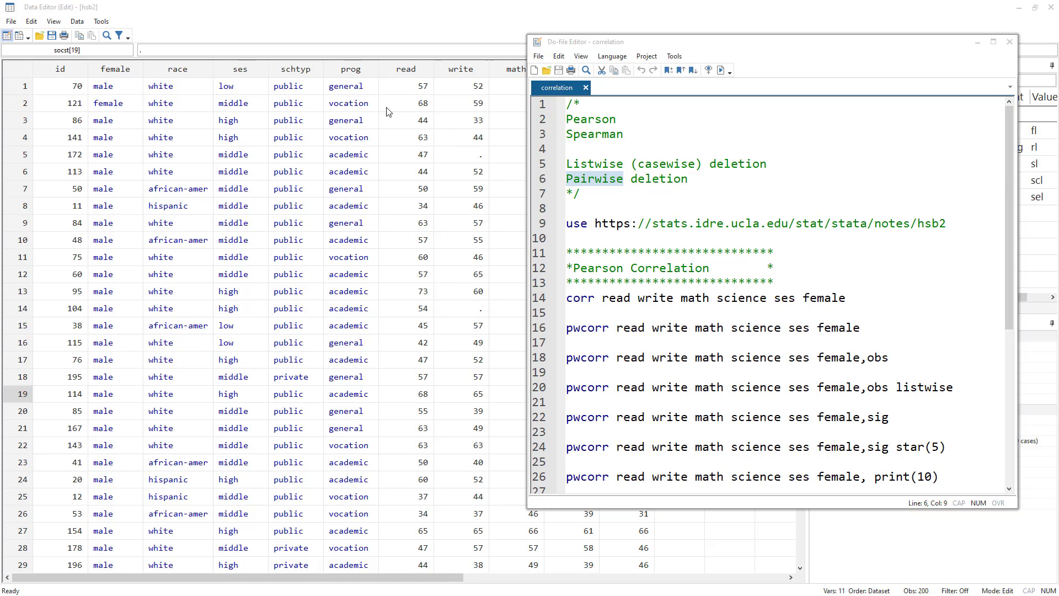
pyautogui.click(422, 190)
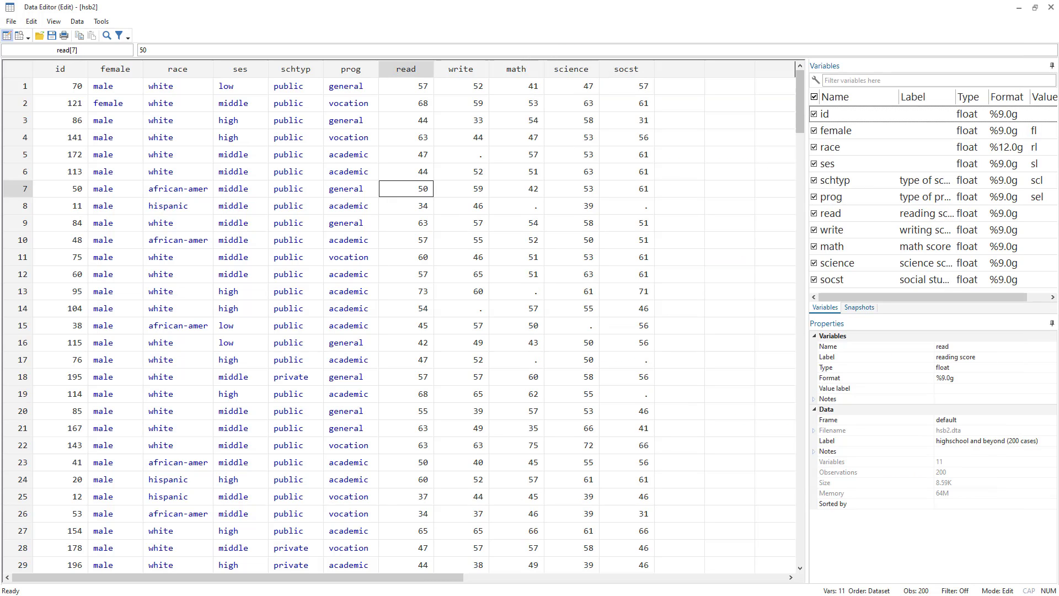
pyautogui.hotkey('alt', 'Tab')
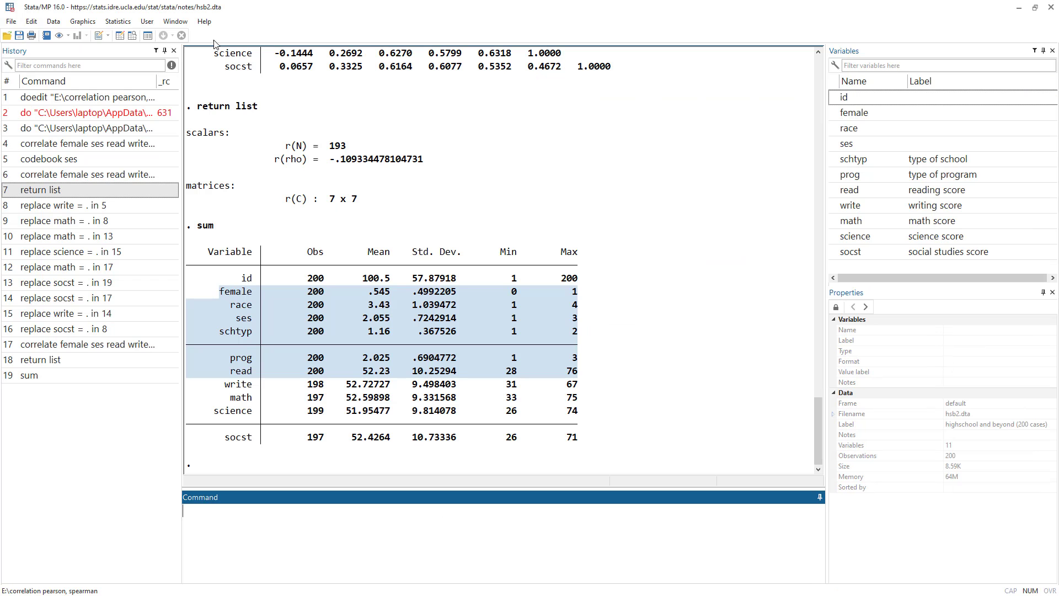
pyautogui.click(332, 247)
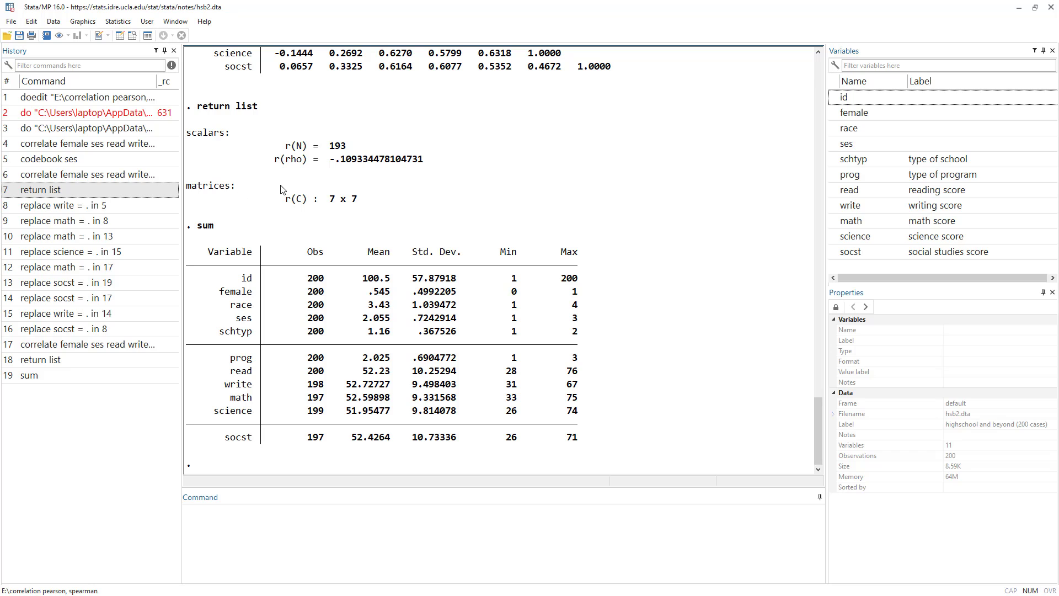
# Open the pairwise correlations (pwcorr) dialog from the summary and descriptive statistics commands
pyautogui.click(115, 23)
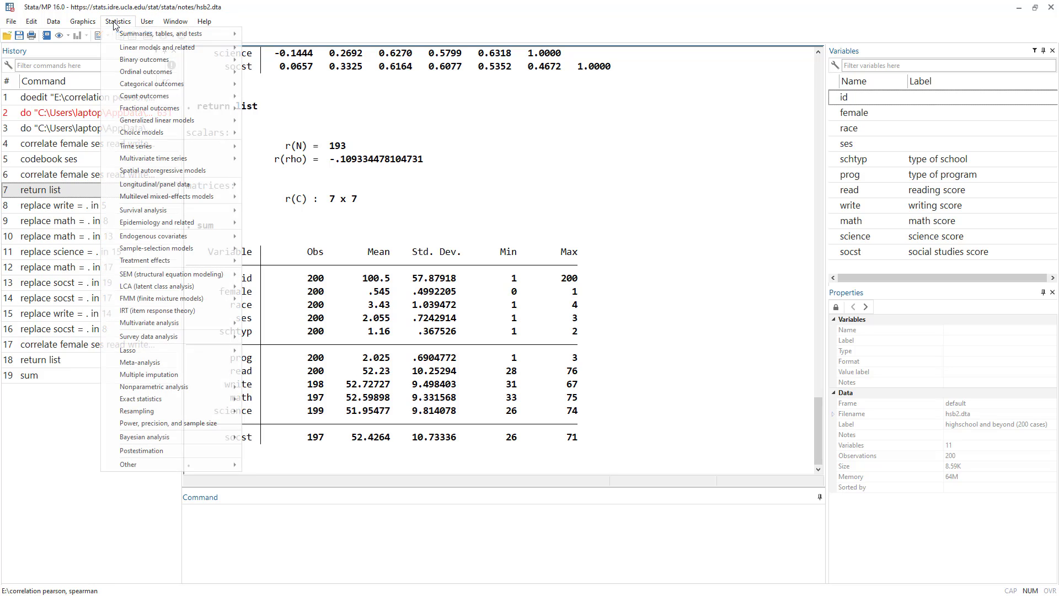
pyautogui.moveTo(161, 35)
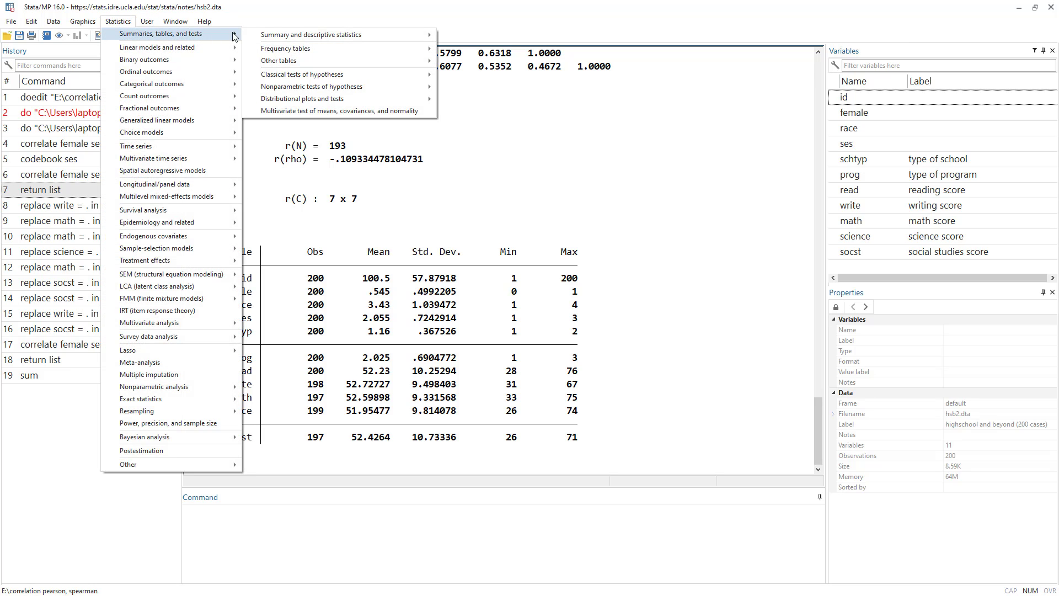
pyautogui.moveTo(430, 40)
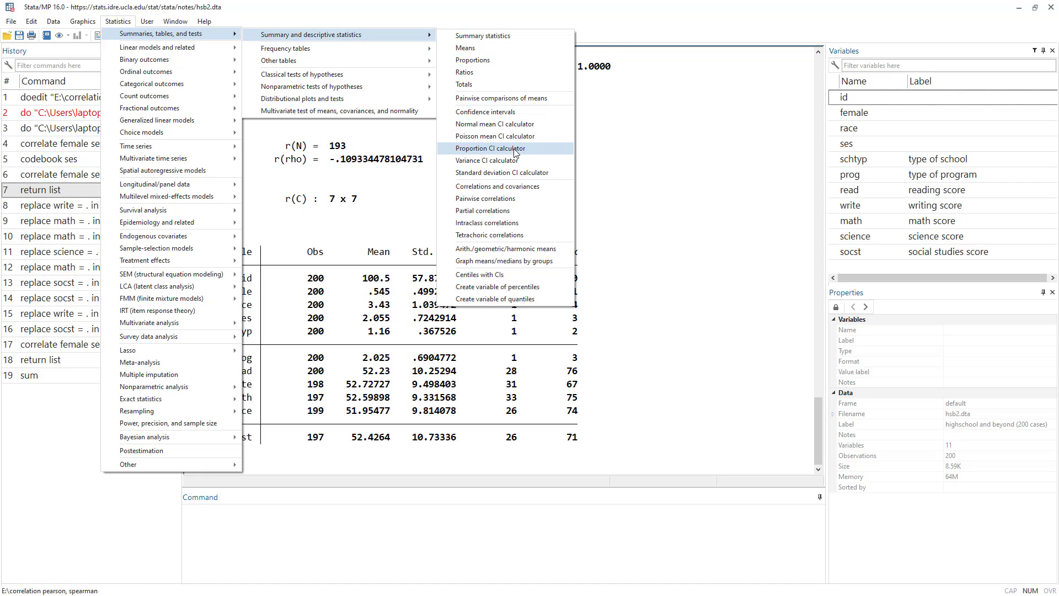
pyautogui.click(485, 200)
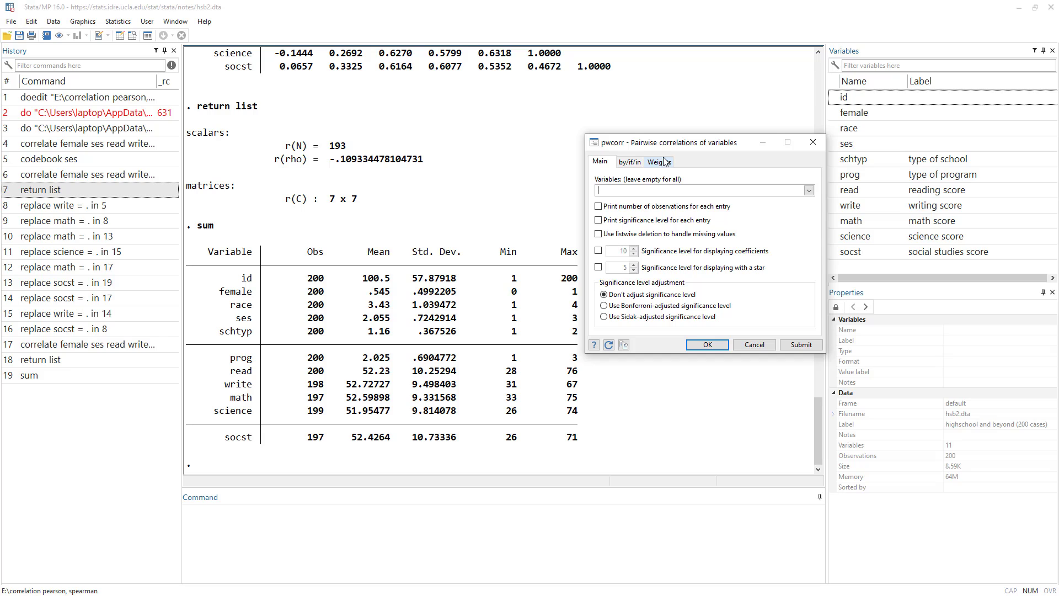
pyautogui.click(809, 191)
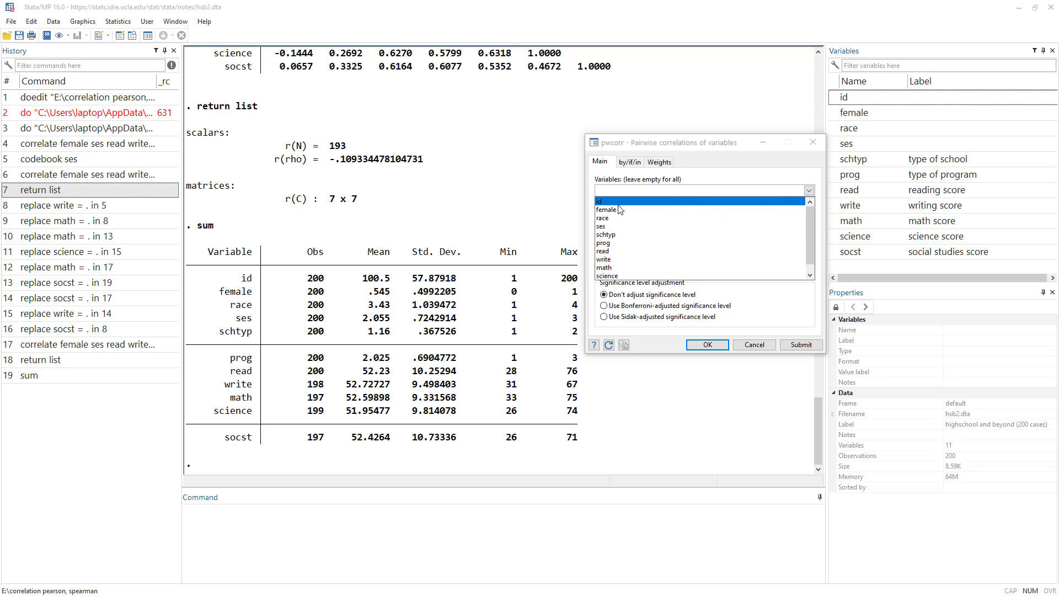
pyautogui.click(617, 226)
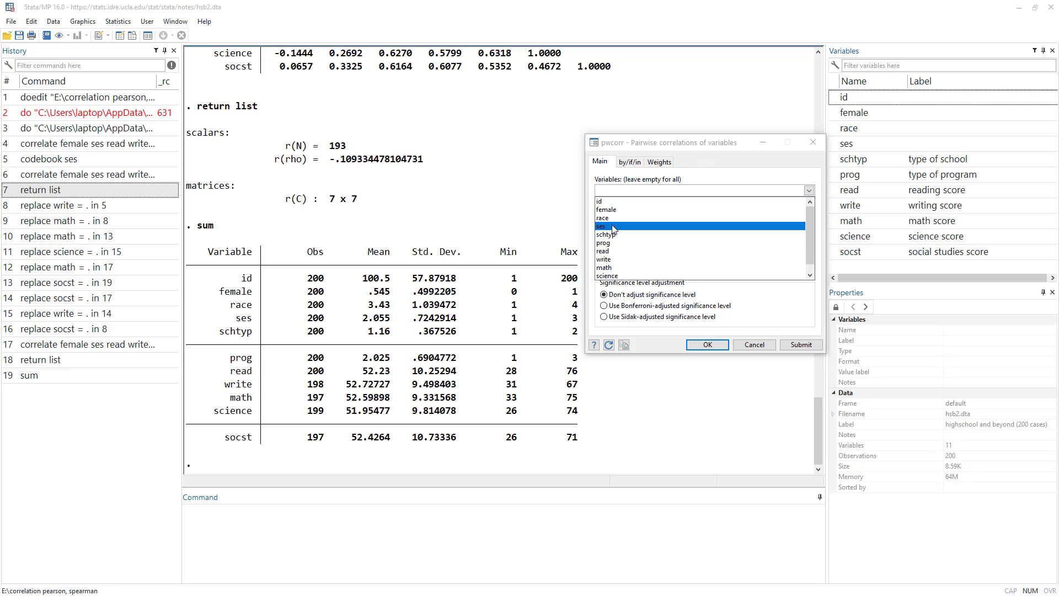
pyautogui.click(627, 189)
pyautogui.press('BackSpace')
pyautogui.press('BackSpace')
pyautogui.press('BackSpace')
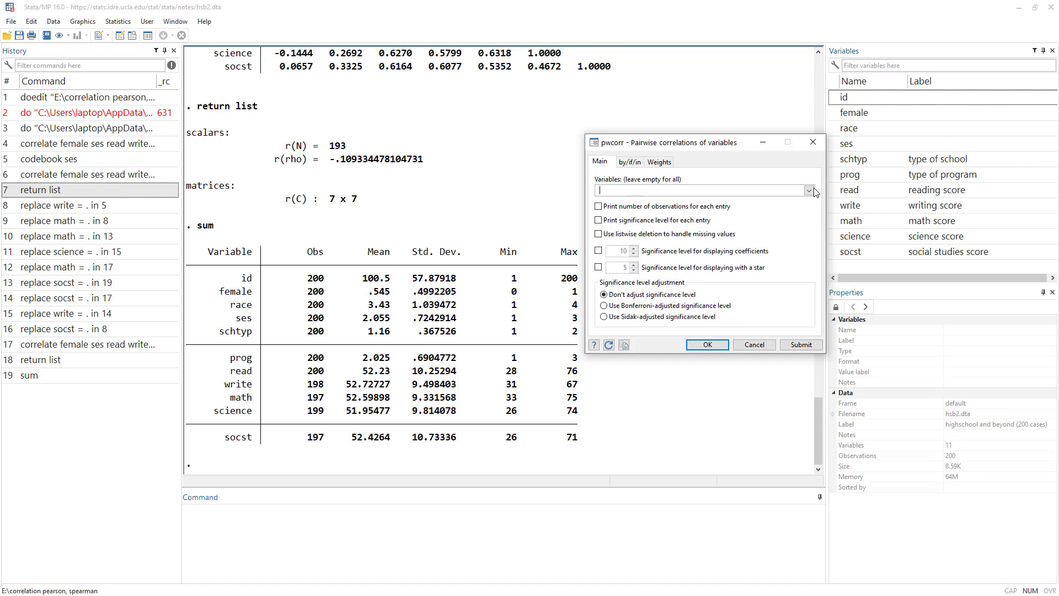
# Run pairwise correlations on female, ses, read, write, math, science and socst, keeping the dialog open
pyautogui.click(809, 191)
pyautogui.click(619, 210)
pyautogui.click(617, 226)
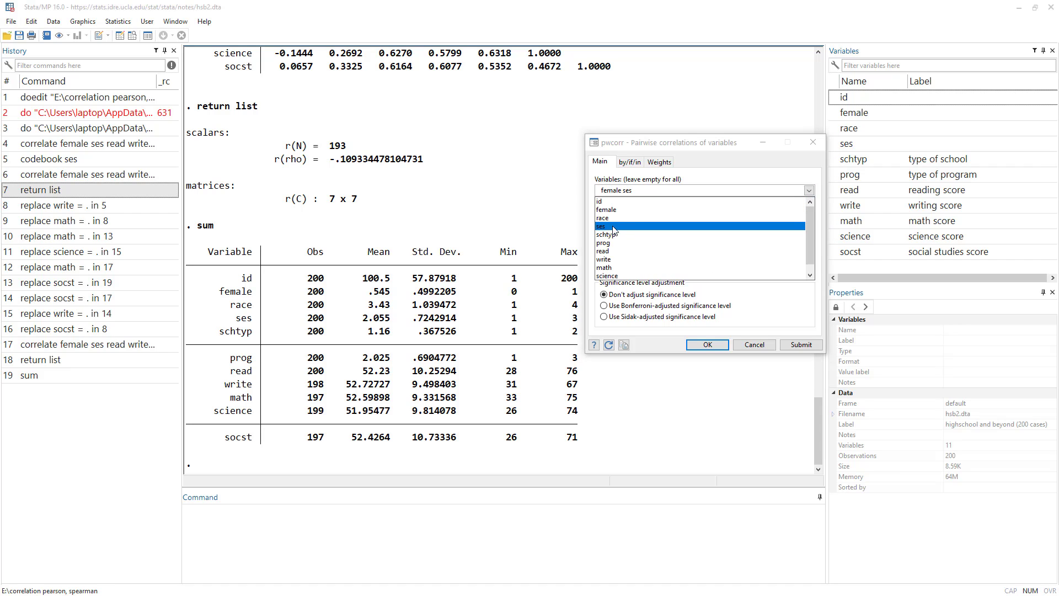
pyautogui.click(622, 252)
pyautogui.click(620, 259)
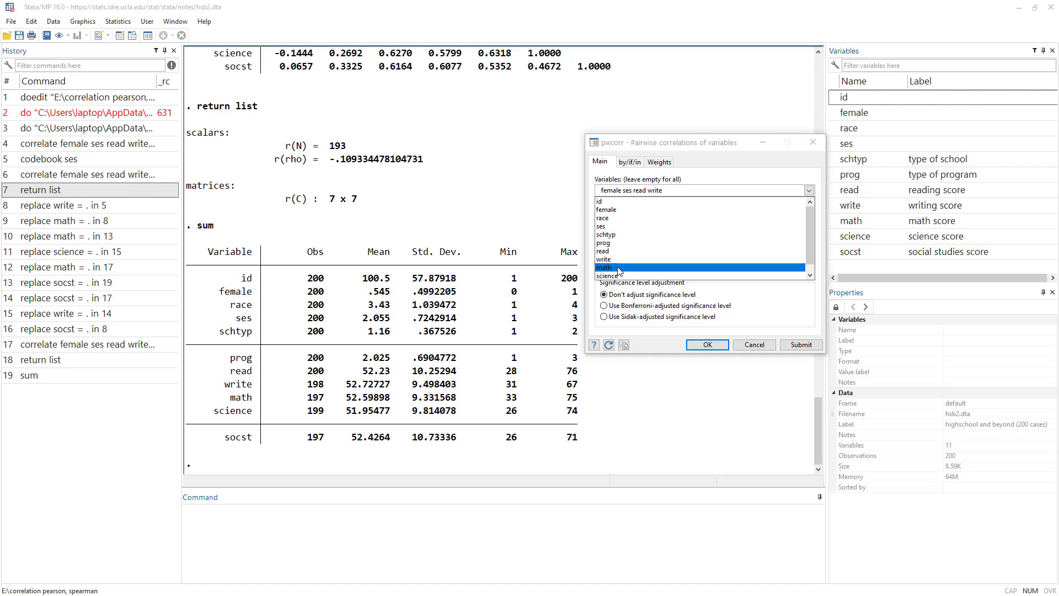
pyautogui.click(620, 268)
pyautogui.click(623, 276)
pyautogui.scroll(-1, 620, 276)
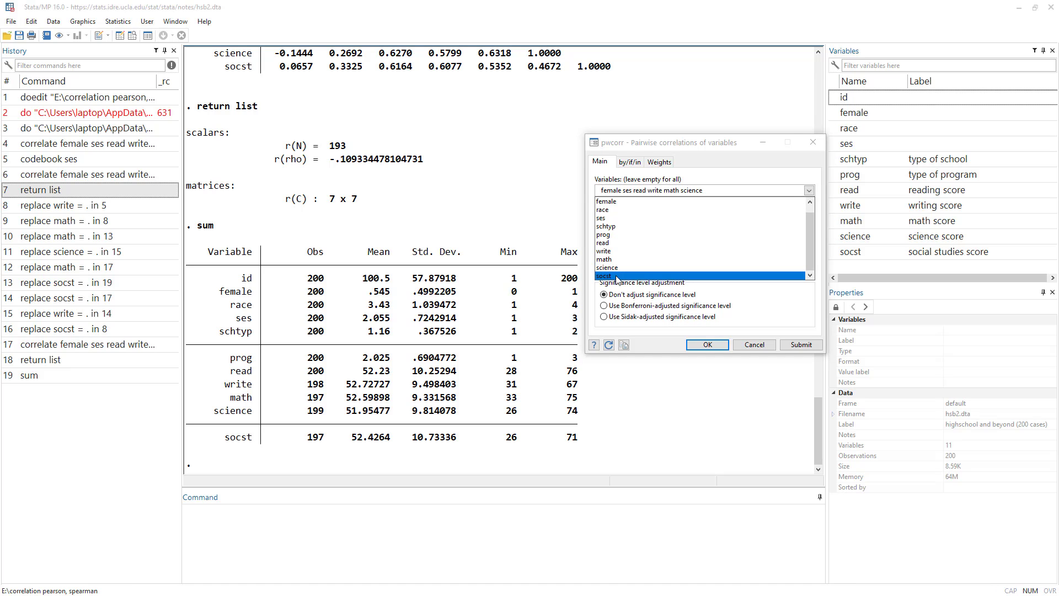
pyautogui.click(619, 275)
pyautogui.click(805, 329)
pyautogui.click(800, 344)
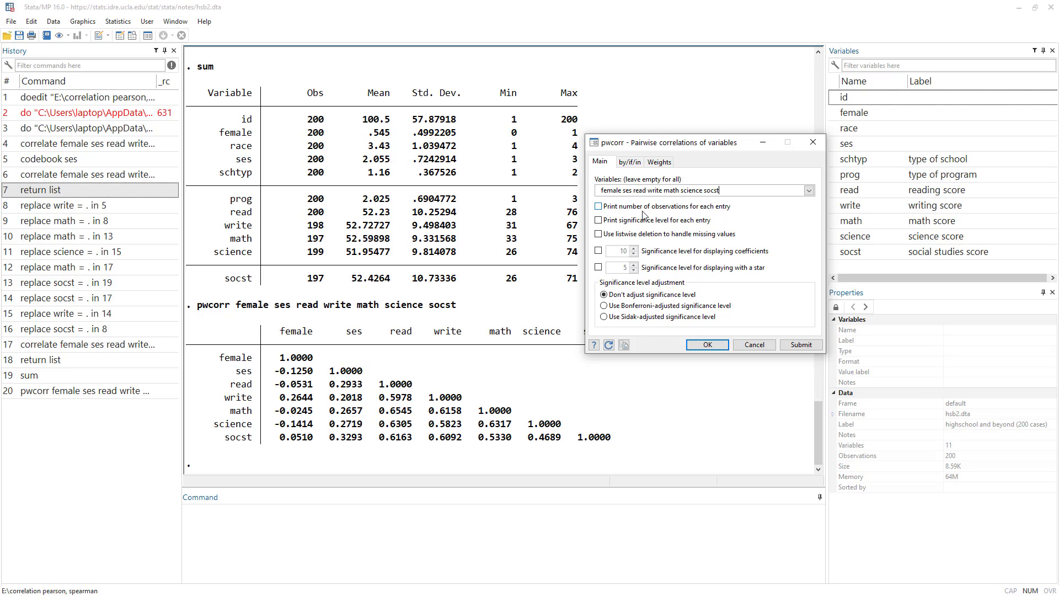
# Rerun the pairwise correlations with the number of observations printed for each entry, and examine the entry for ses with female
pyautogui.click(616, 210)
pyautogui.click(812, 345)
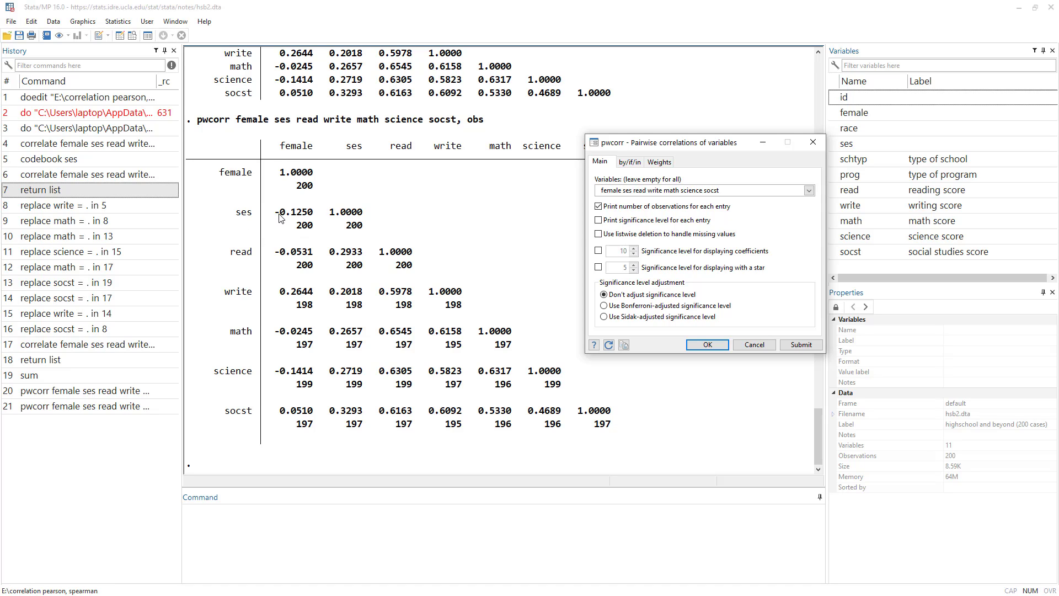
pyautogui.moveTo(275, 212); pyautogui.dragTo(317, 218)
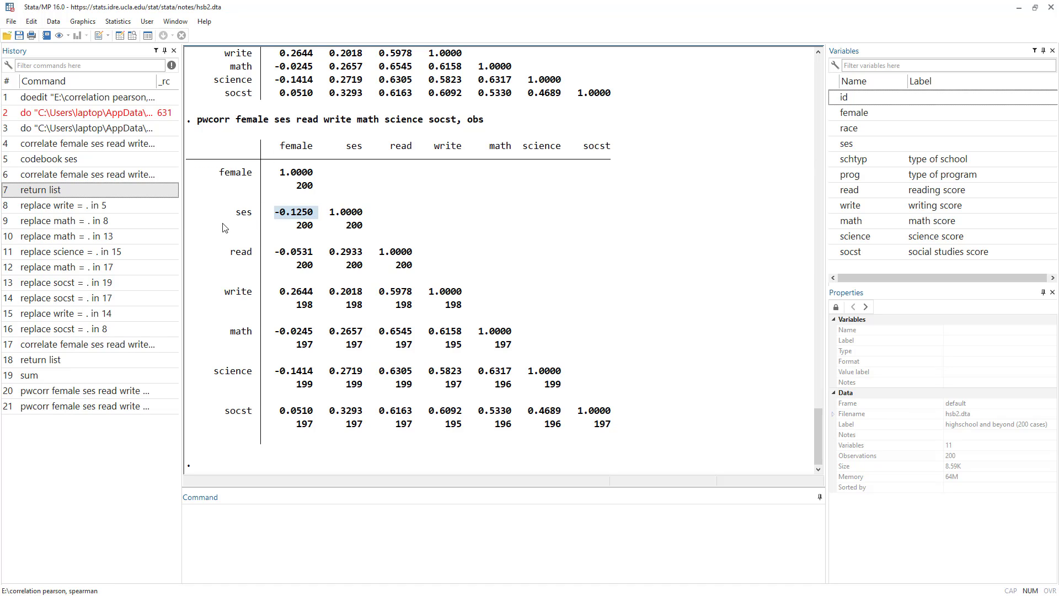
pyautogui.moveTo(238, 217); pyautogui.dragTo(252, 217)
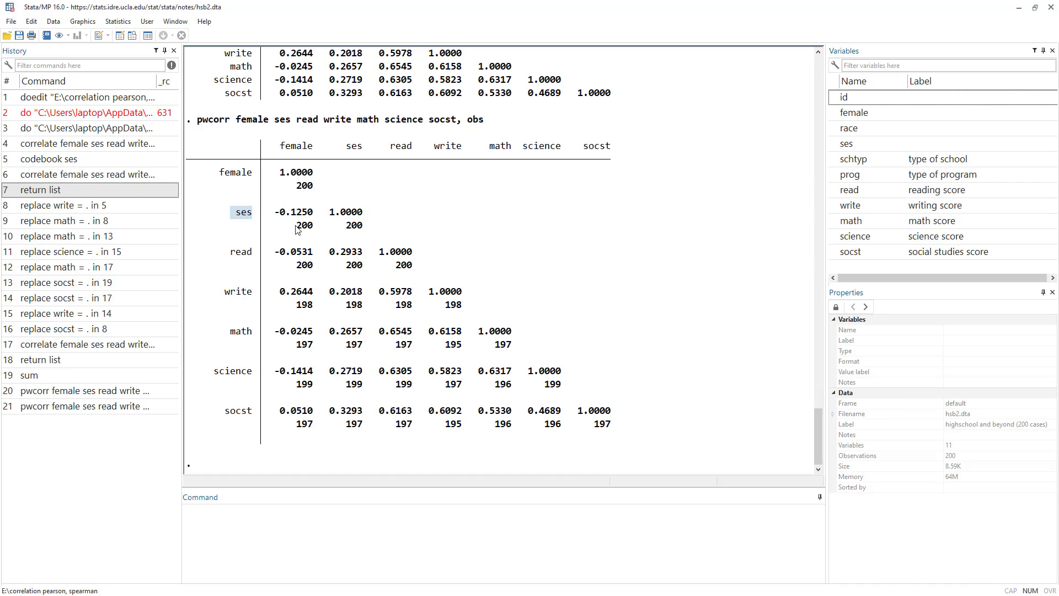
pyautogui.moveTo(295, 226); pyautogui.dragTo(315, 231)
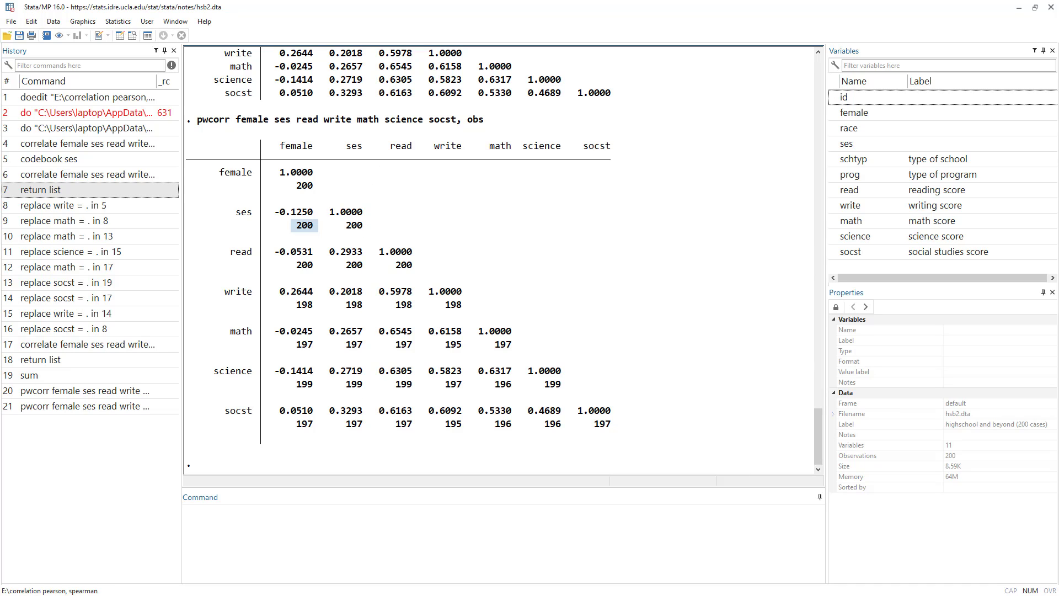
# Review the corr and pwcorr command lines and the obs option in the do-file
pyautogui.hotkey('alt', 'Tab')
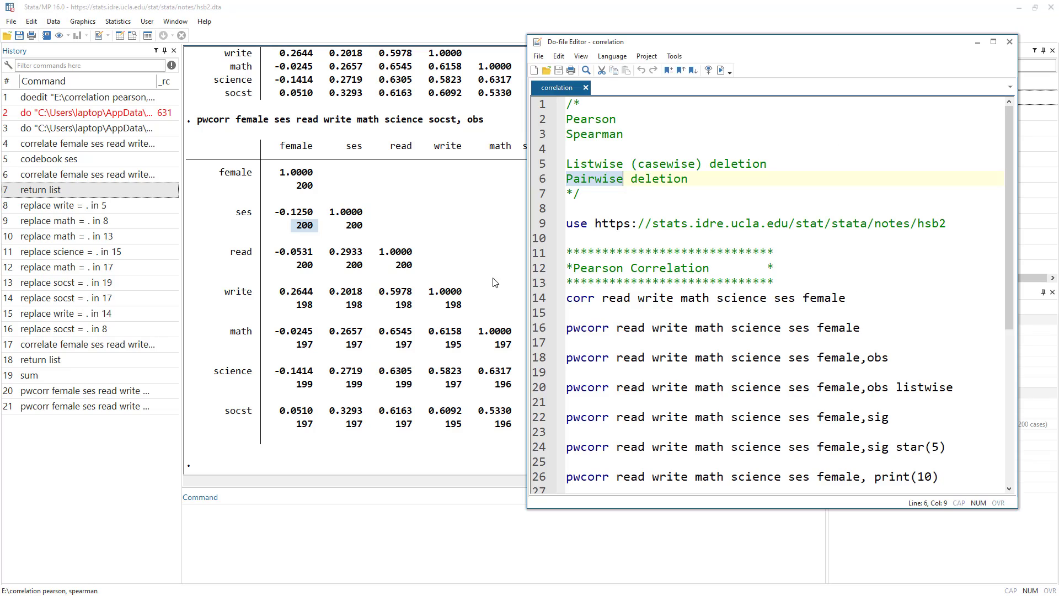
pyautogui.doubleClick(583, 297)
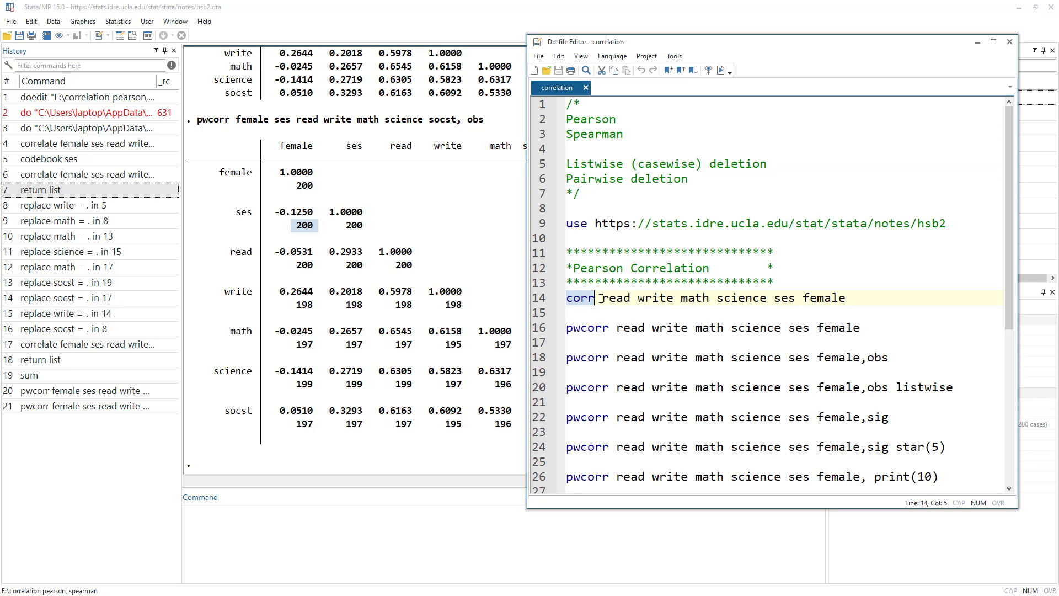
pyautogui.moveTo(601, 298); pyautogui.dragTo(849, 296)
pyautogui.doubleClick(571, 330)
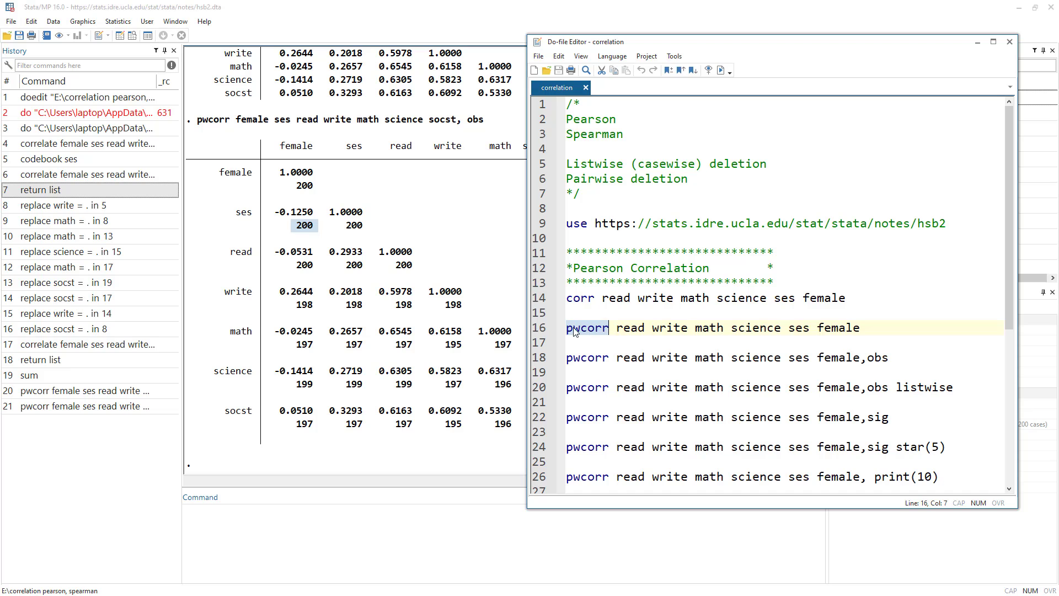
pyautogui.doubleClick(578, 327)
pyautogui.doubleClick(877, 357)
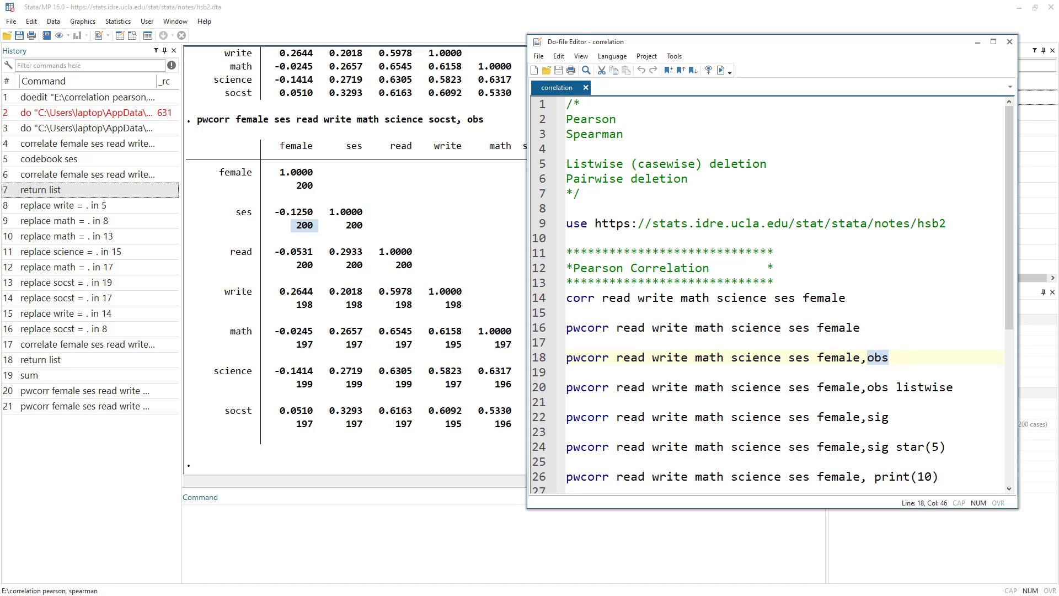
# Rerun the pairwise correlations with observation counts and listwise deletion for missing values, and bring the results output forward
pyautogui.hotkey('alt', 'Tab')
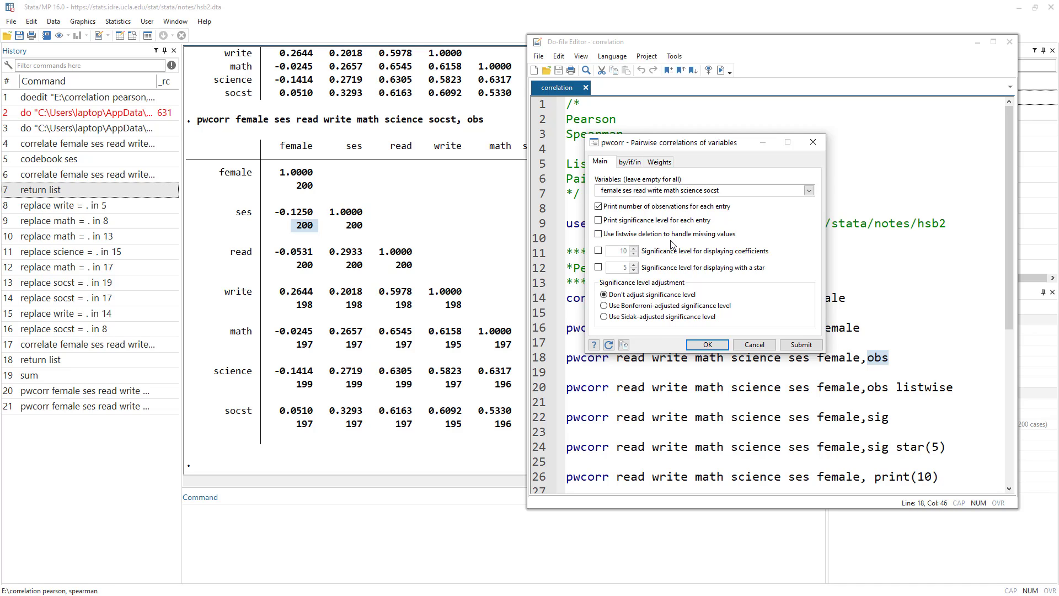
pyautogui.click(598, 234)
pyautogui.click(789, 345)
pyautogui.click(400, 359)
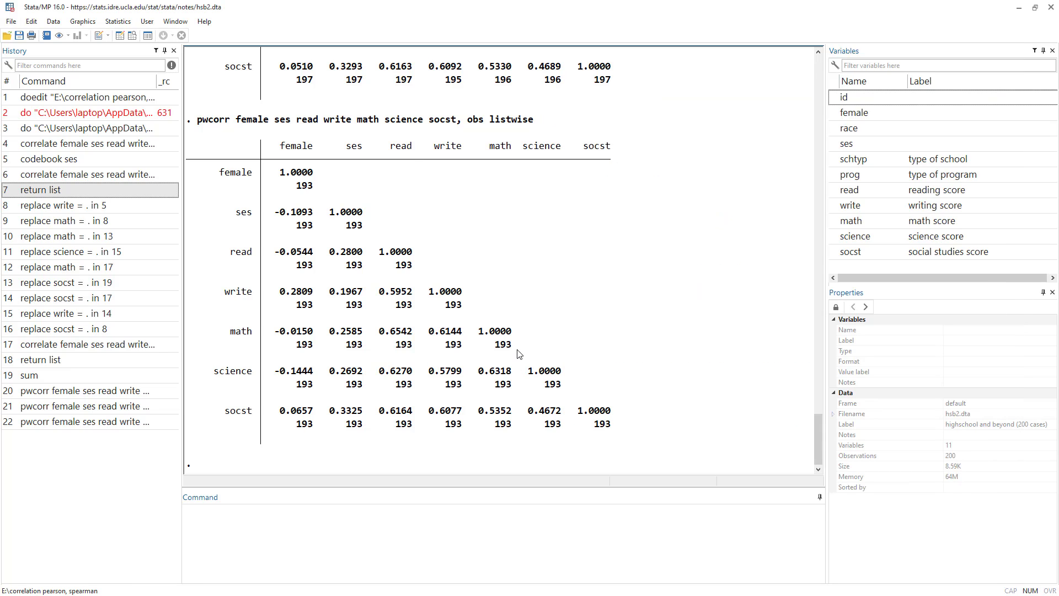
# Compare the write–socst coefficient across the pairwise, listwise pwcorr and correlate outputs
pyautogui.scroll(9, 499, 375)
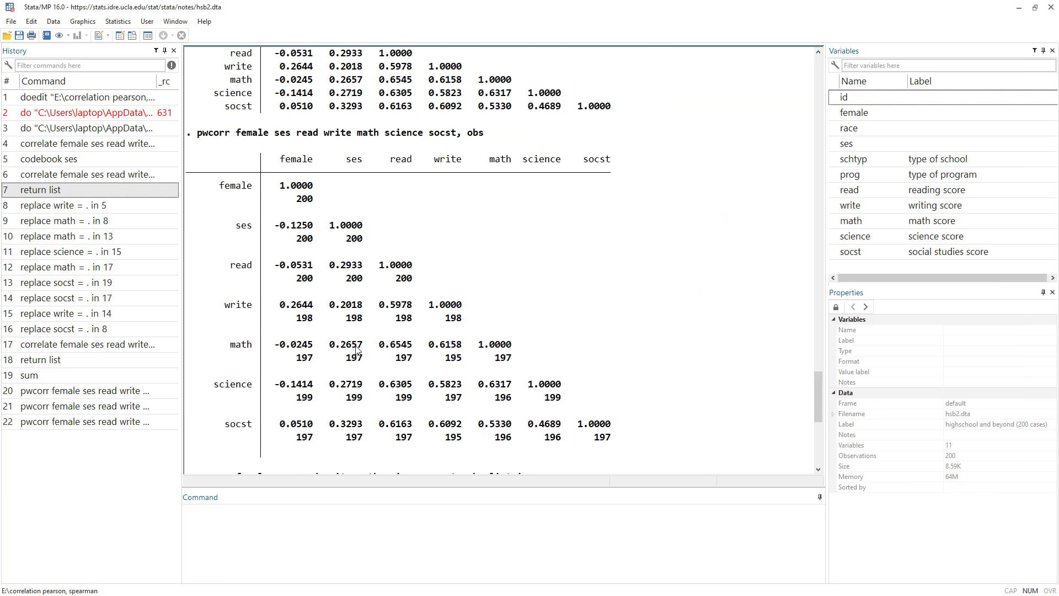
pyautogui.scroll(6, 356, 350)
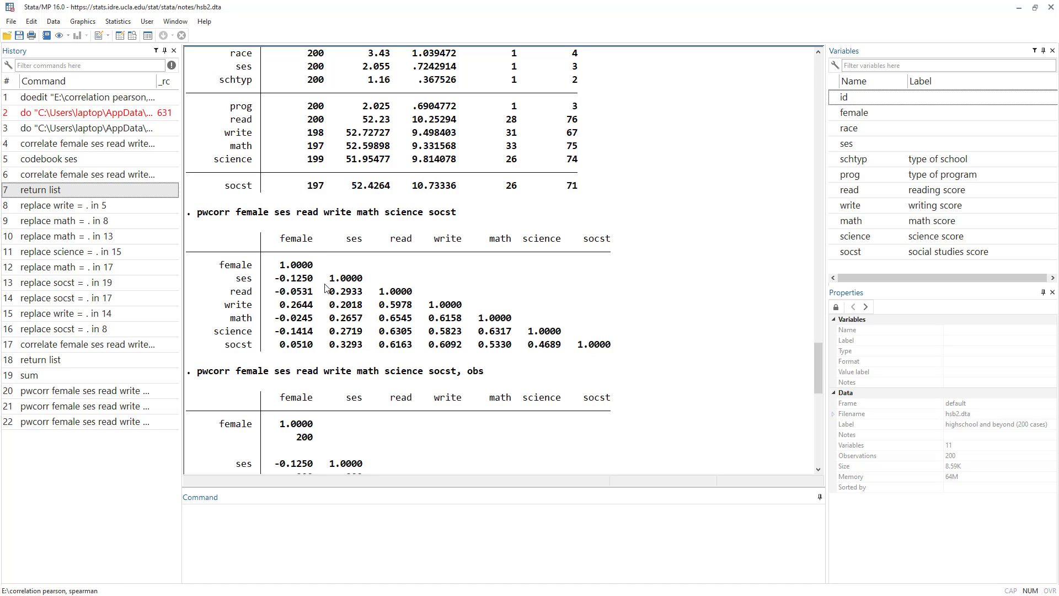
pyautogui.moveTo(430, 345); pyautogui.dragTo(465, 351)
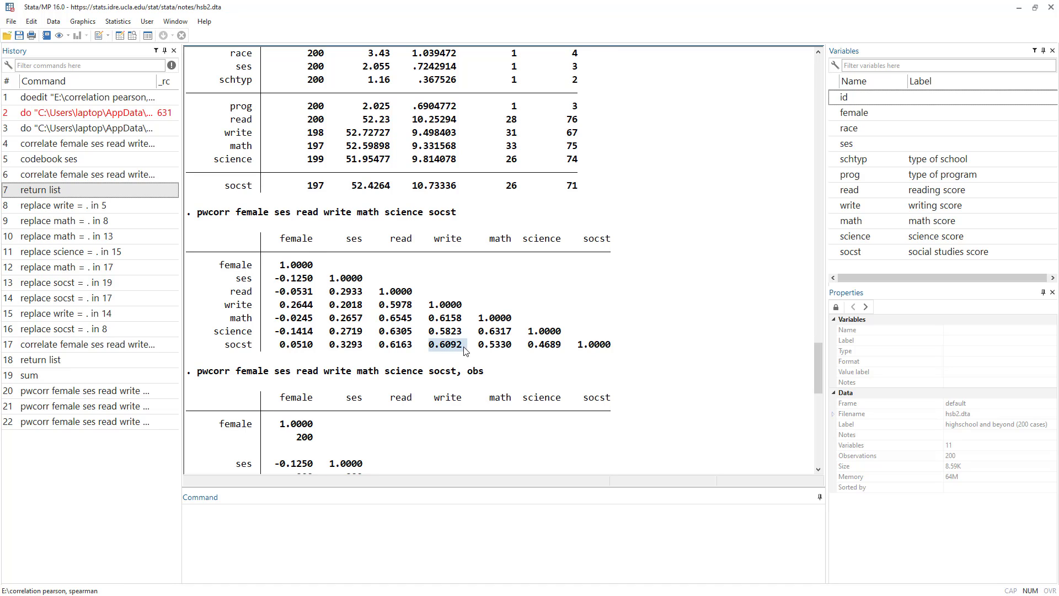
pyautogui.scroll(-13, 465, 351)
pyautogui.scroll(-2, 479, 423)
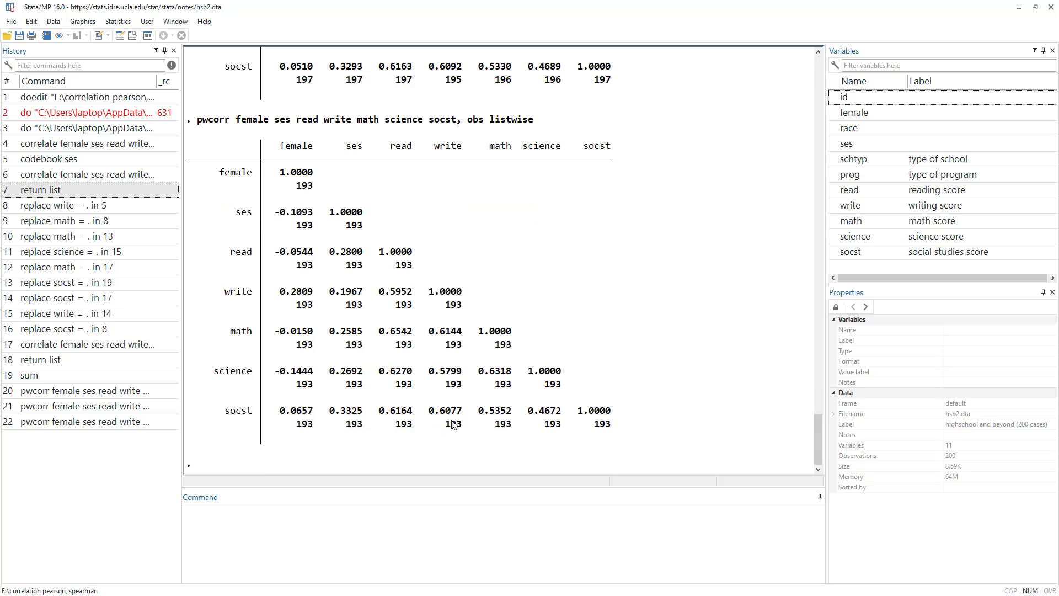
pyautogui.scroll(15, 470, 415)
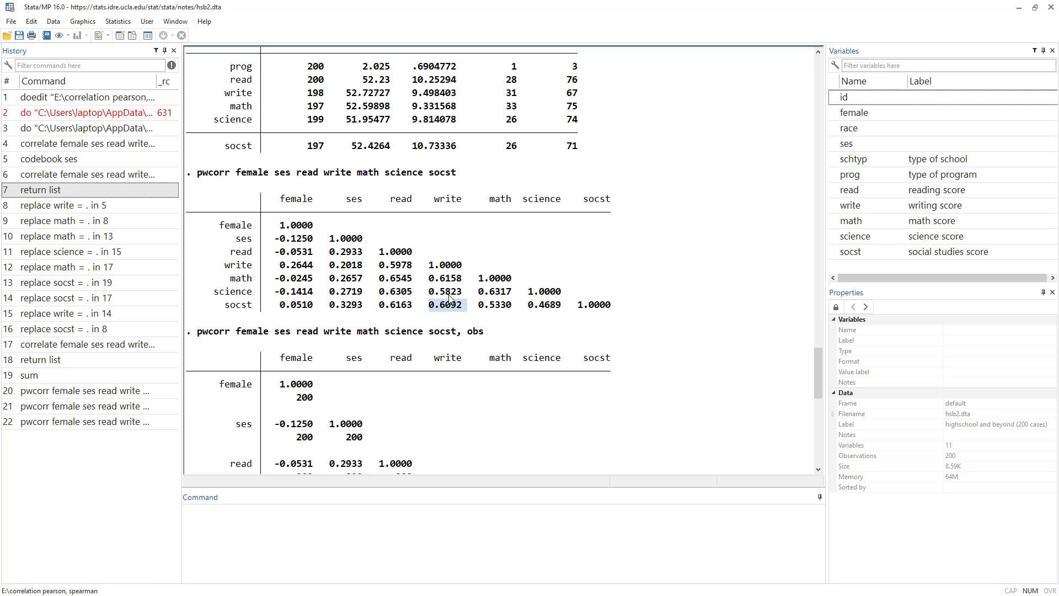
pyautogui.scroll(4, 274, 176)
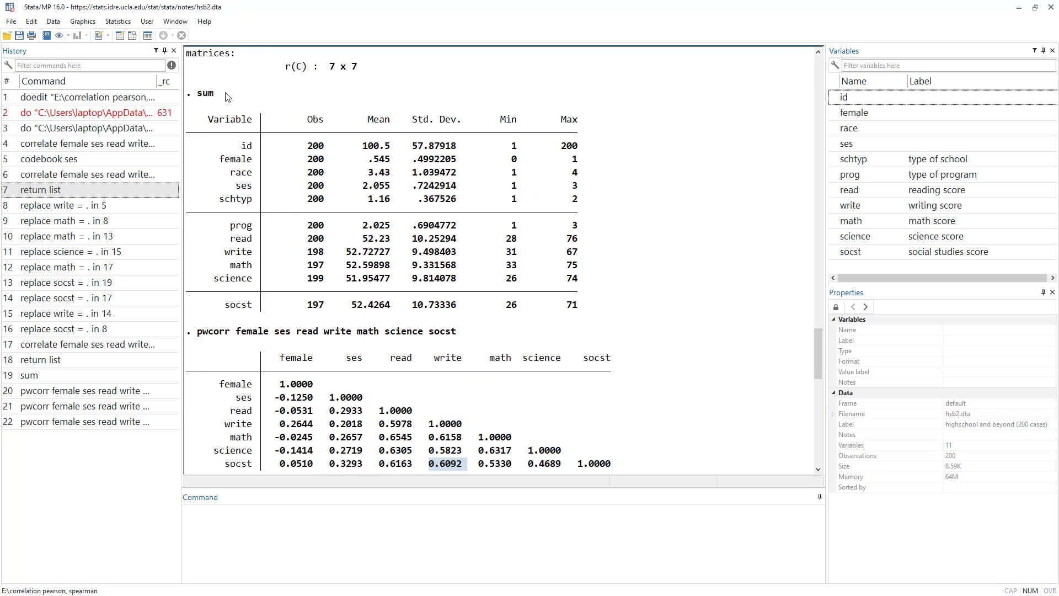
pyautogui.scroll(9, 227, 97)
pyautogui.moveTo(430, 293); pyautogui.dragTo(446, 294)
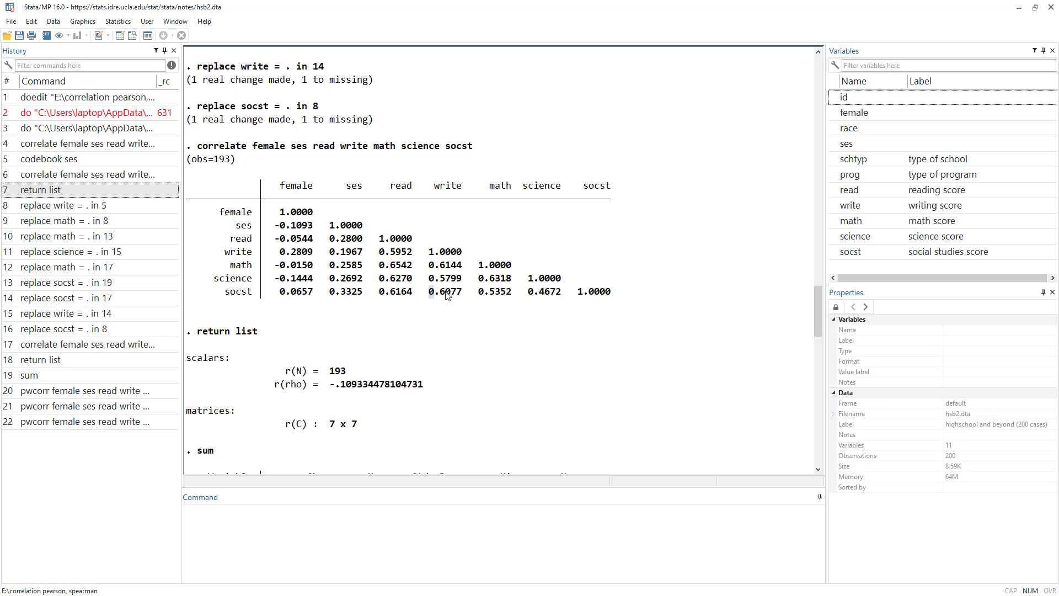
pyautogui.scroll(-20, 448, 298)
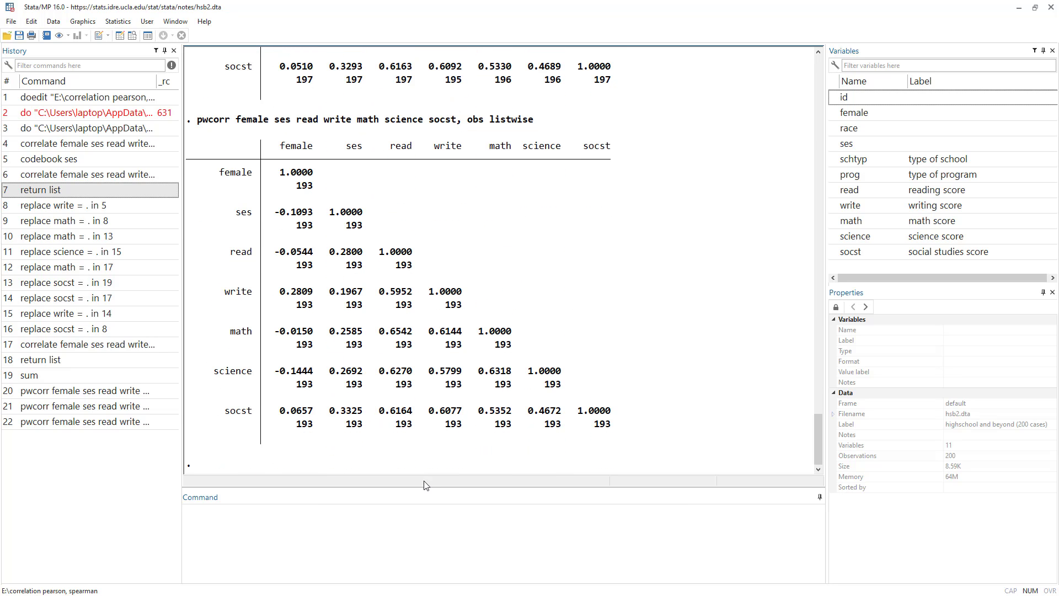
pyautogui.moveTo(424, 411); pyautogui.dragTo(460, 412)
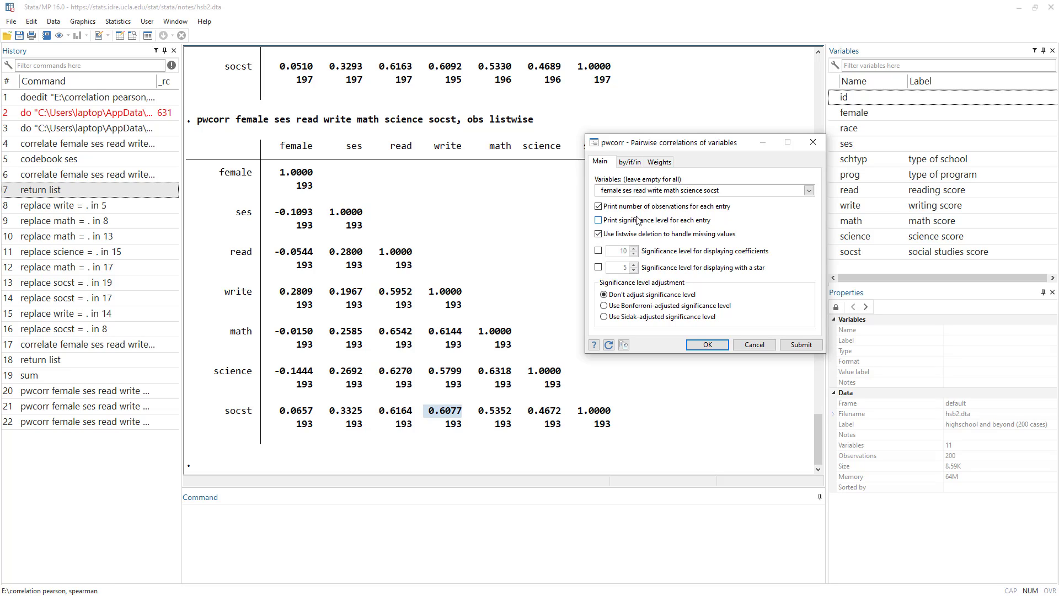
# Rerun the pairwise correlations printing only significance levels, with observation counts and listwise deletion turned off
pyautogui.click(628, 221)
pyautogui.click(598, 235)
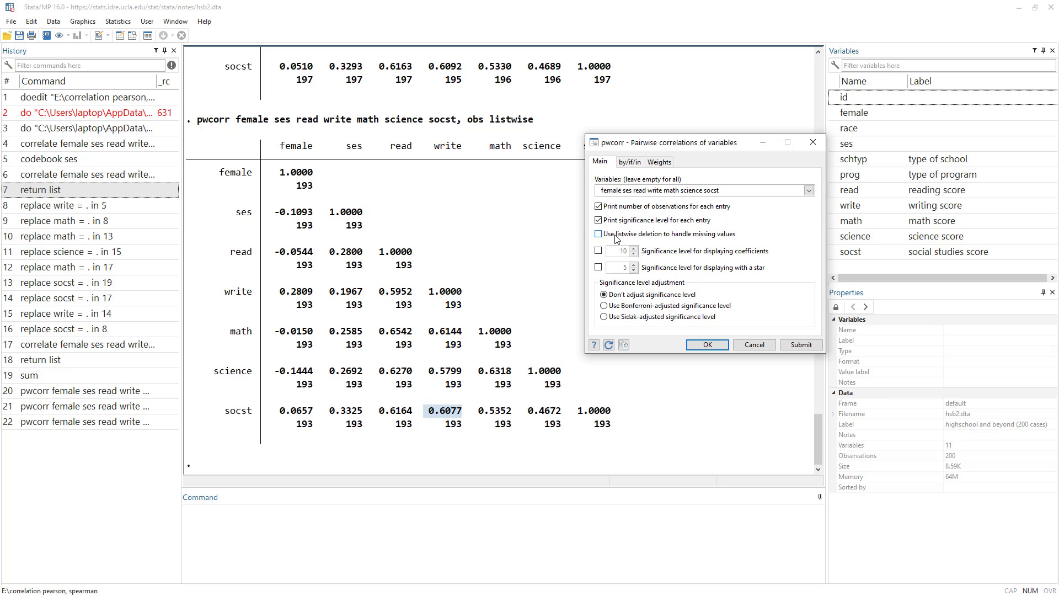
pyautogui.click(598, 207)
pyautogui.click(815, 346)
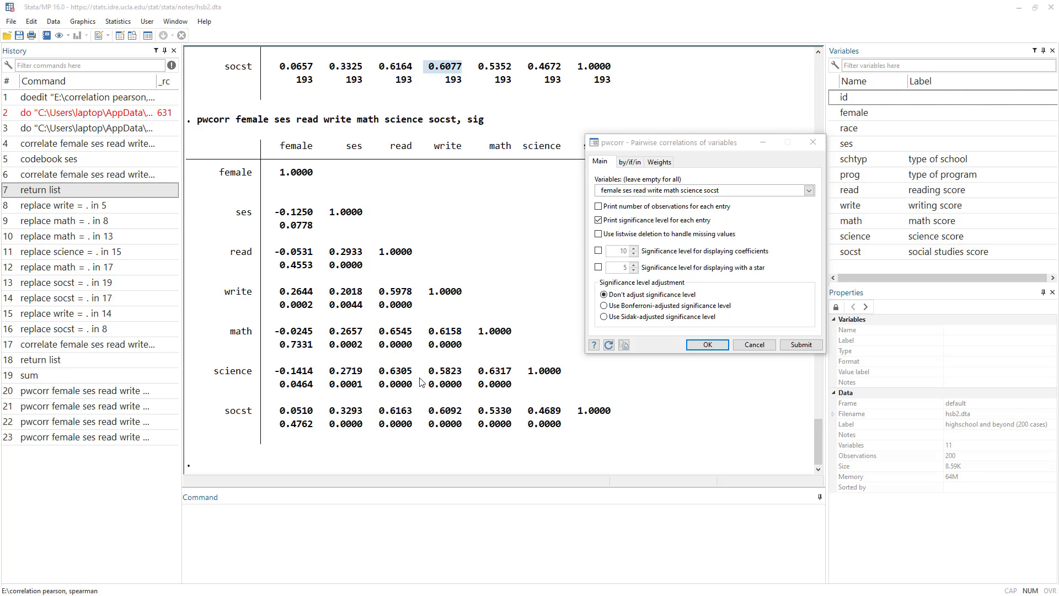
# Examine the significance levels of math with read and with ses alongside the math–ses coefficient
pyautogui.doubleClick(384, 346)
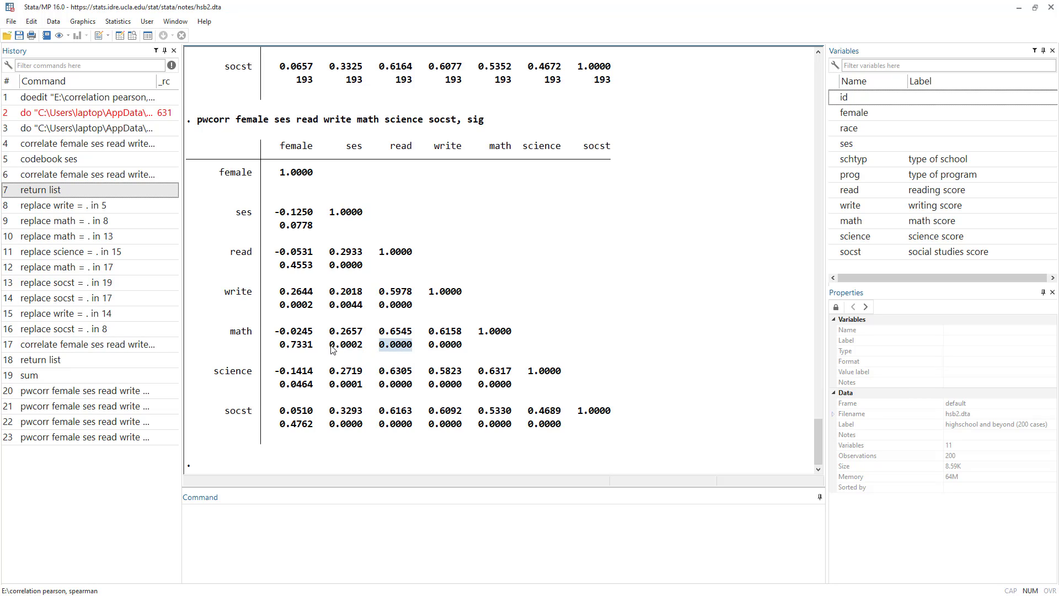
pyautogui.moveTo(330, 345); pyautogui.dragTo(359, 343)
pyautogui.moveTo(331, 331); pyautogui.dragTo(358, 331)
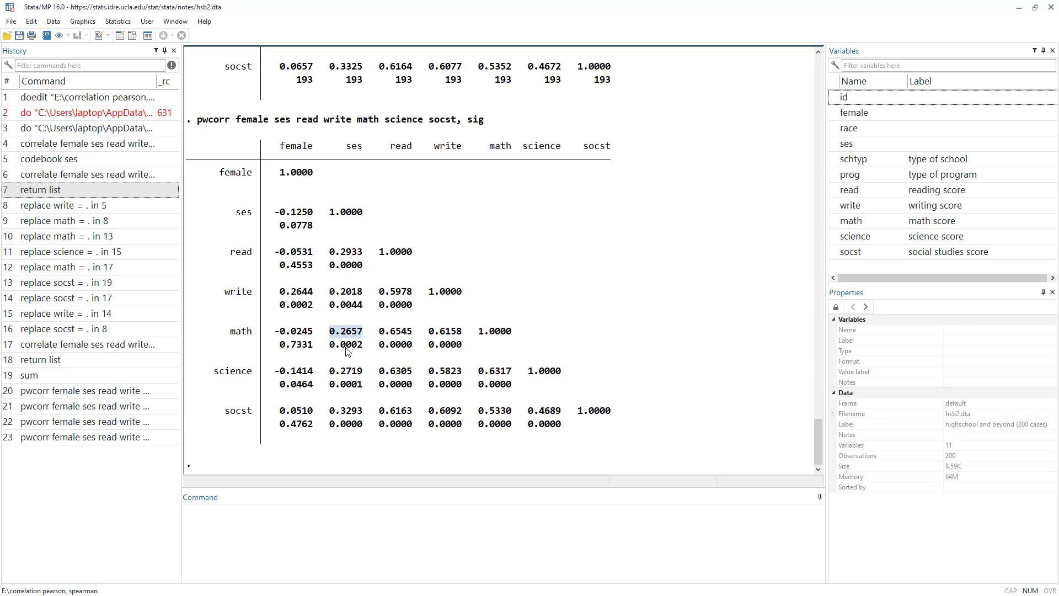
pyautogui.moveTo(330, 346); pyautogui.dragTo(362, 348)
pyautogui.moveTo(331, 331); pyautogui.dragTo(362, 335)
# Rerun the pairwise correlations with stars at the 5 percent significance level, and again with stars at 1 percent
pyautogui.hotkey('alt', 'Tab')
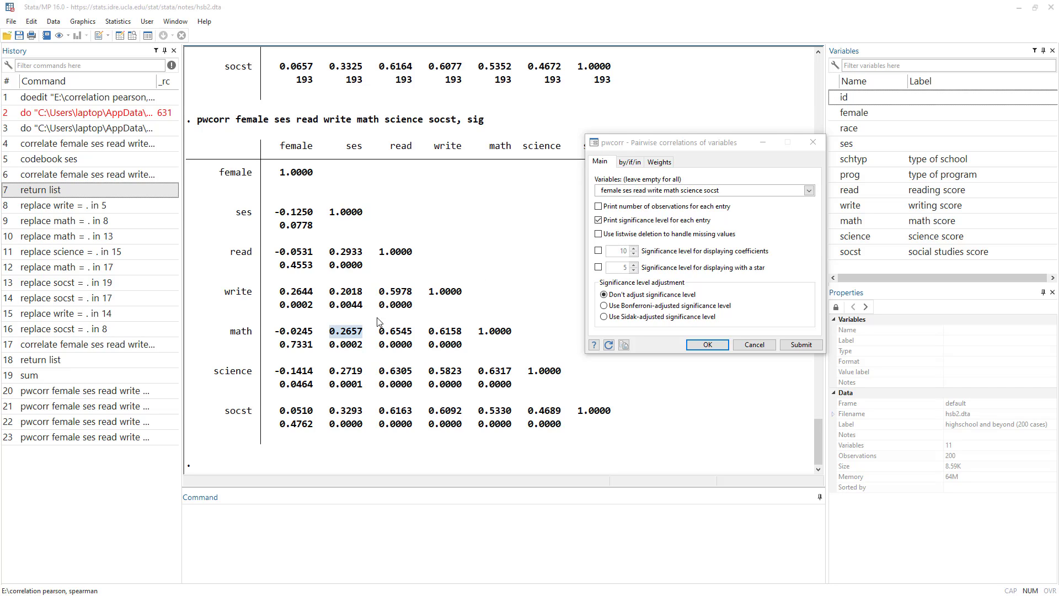
pyautogui.click(599, 267)
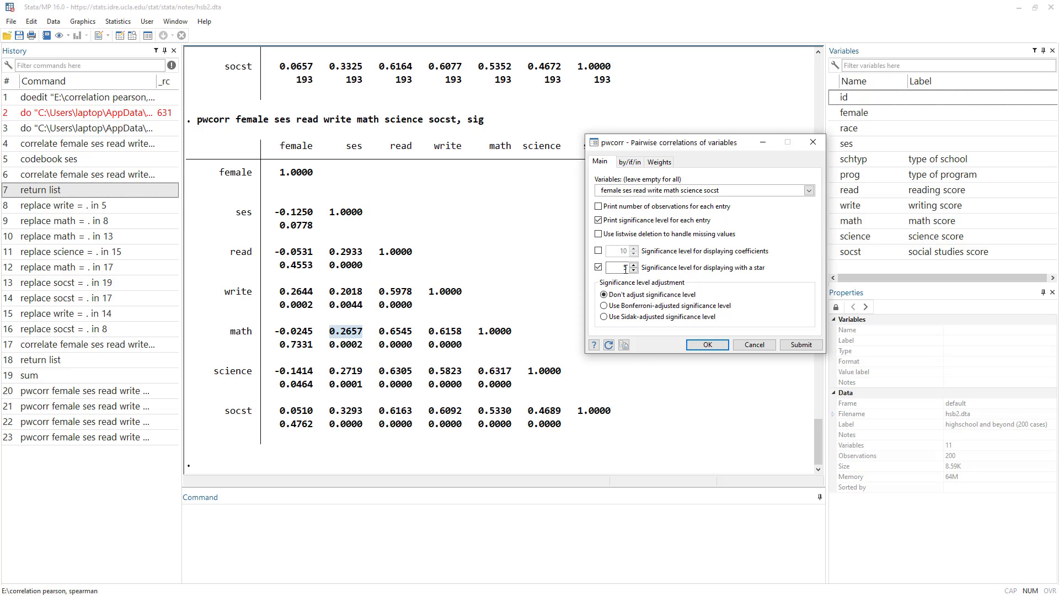
pyautogui.doubleClick(624, 269)
pyautogui.click(801, 345)
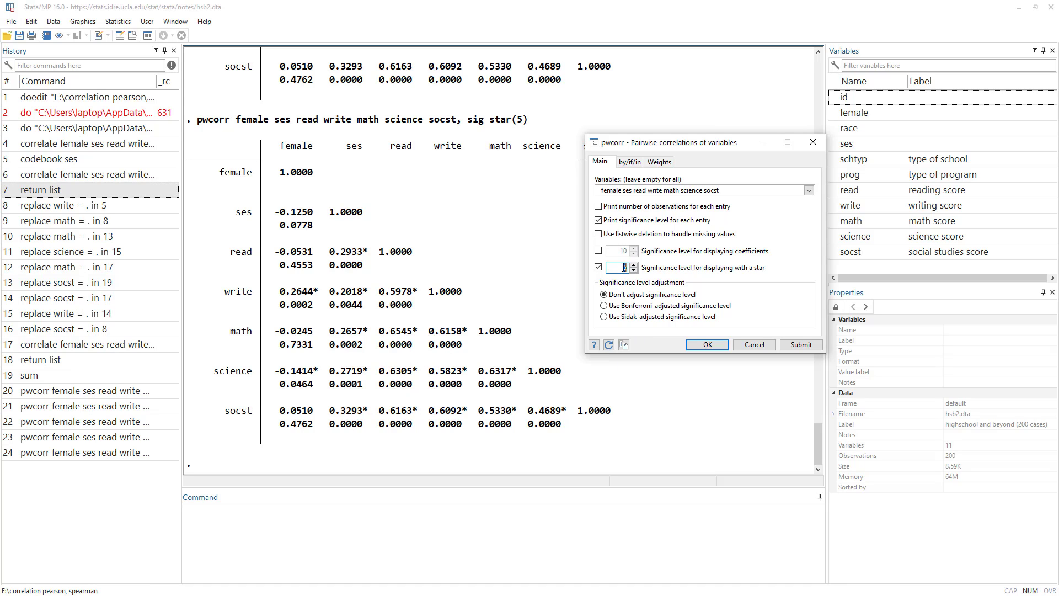
pyautogui.write('1')
pyautogui.click(803, 345)
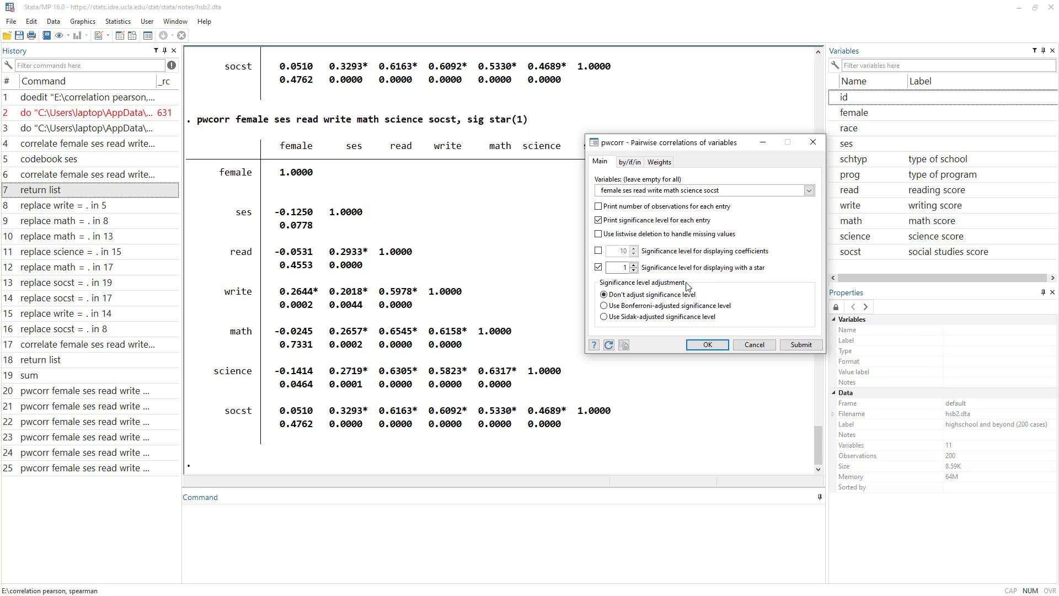
# Limit the displayed coefficients to a significance level of 5 and rerun the starred pairwise correlations
pyautogui.click(626, 271)
pyautogui.click(597, 250)
pyautogui.doubleClick(626, 251)
pyautogui.write('5')
pyautogui.click(804, 346)
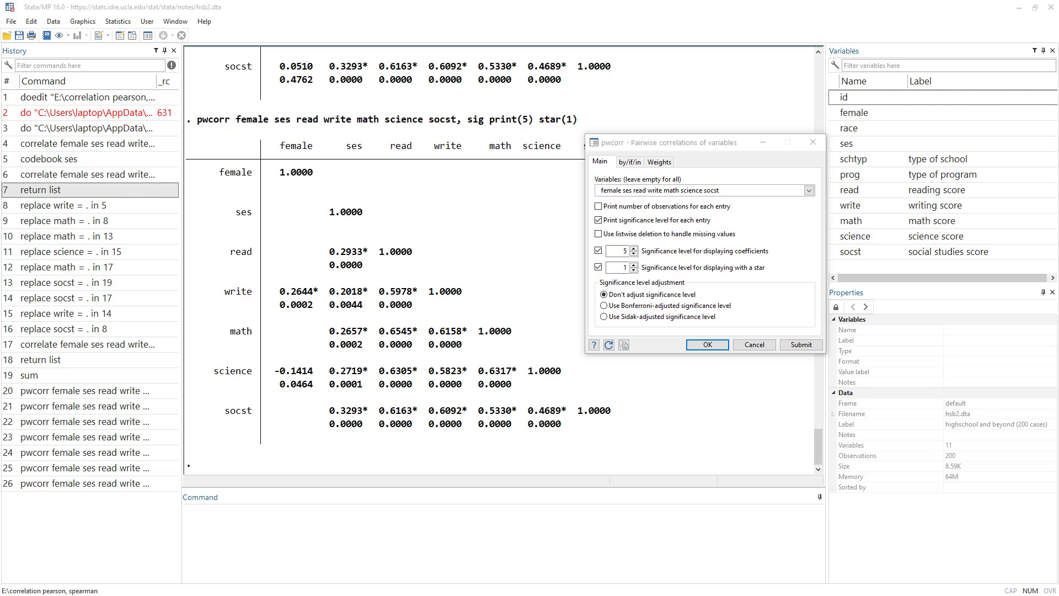
# Review the pwcorr commands in the correlation do-file, covering the obs listwise, sig, star(5) and print(10) options
pyautogui.hotkey('alt', 'Tab')
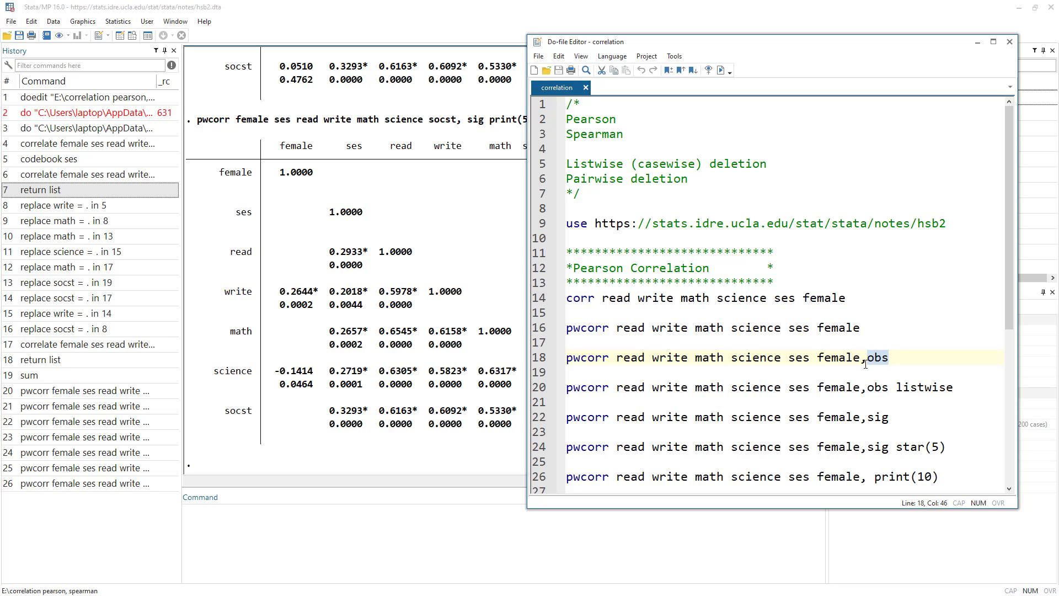
pyautogui.doubleClick(907, 387)
pyautogui.scroll(-3, 891, 363)
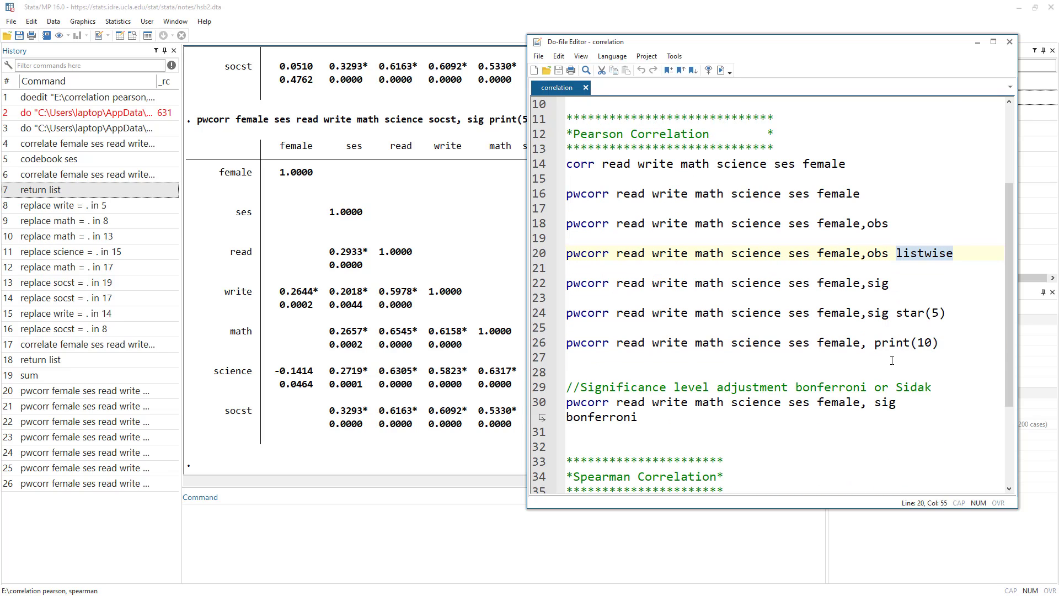
pyautogui.doubleClick(875, 285)
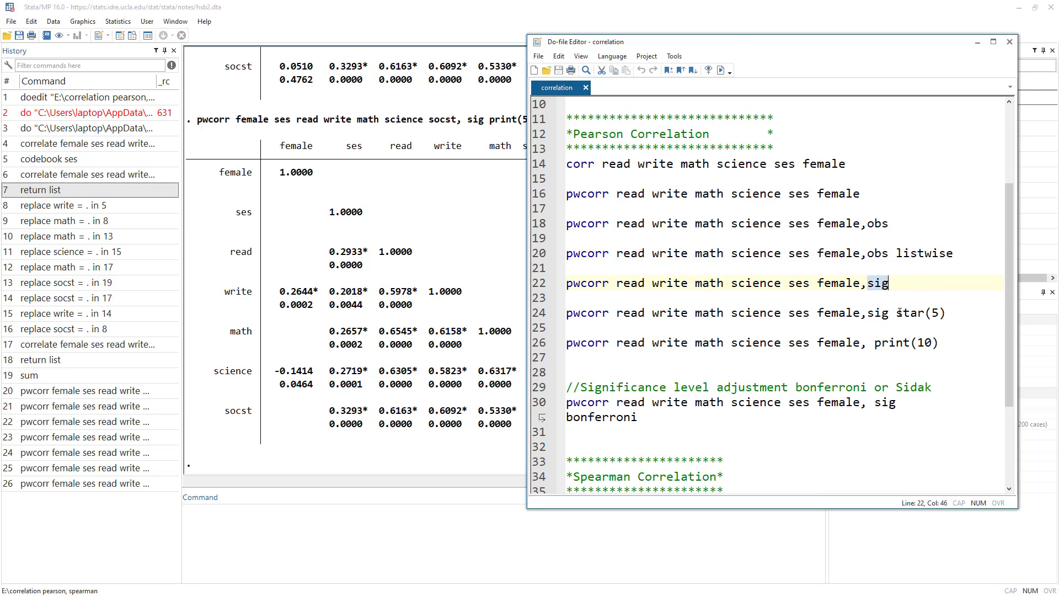
pyautogui.moveTo(900, 312); pyautogui.dragTo(939, 314)
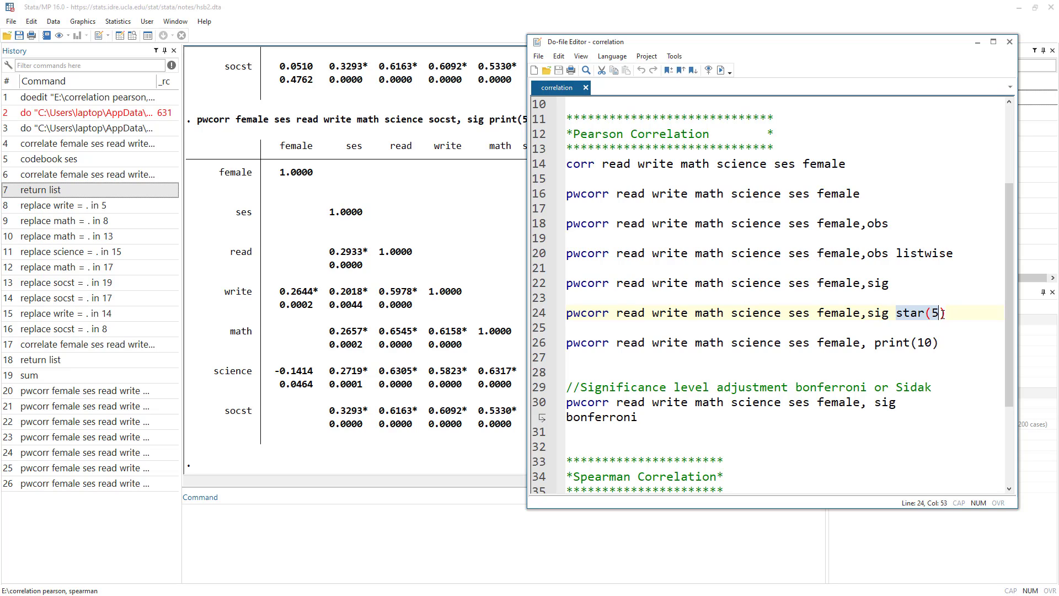
pyautogui.click(941, 313)
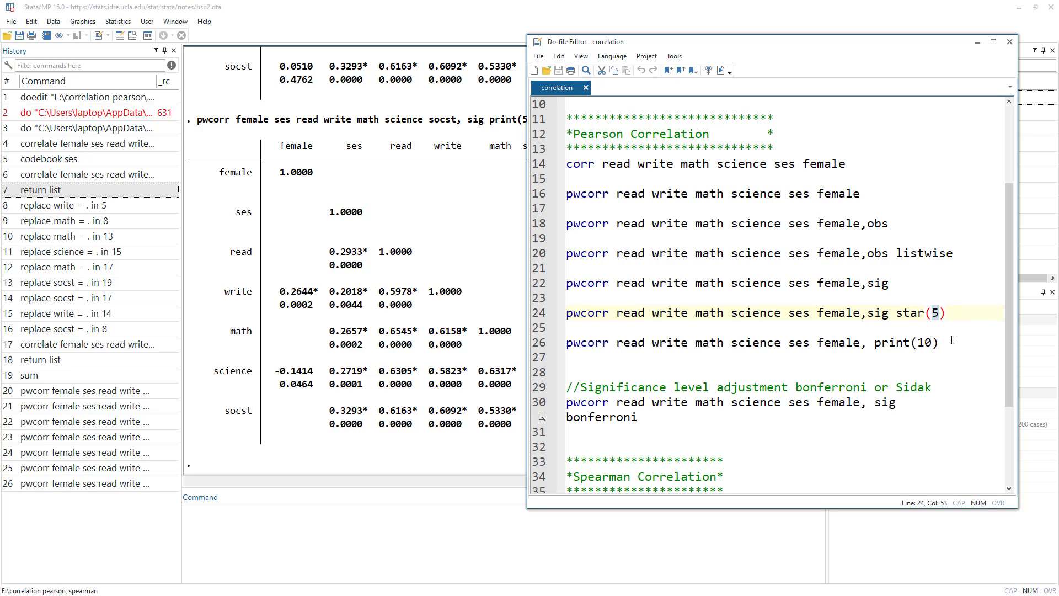
pyautogui.doubleClick(876, 343)
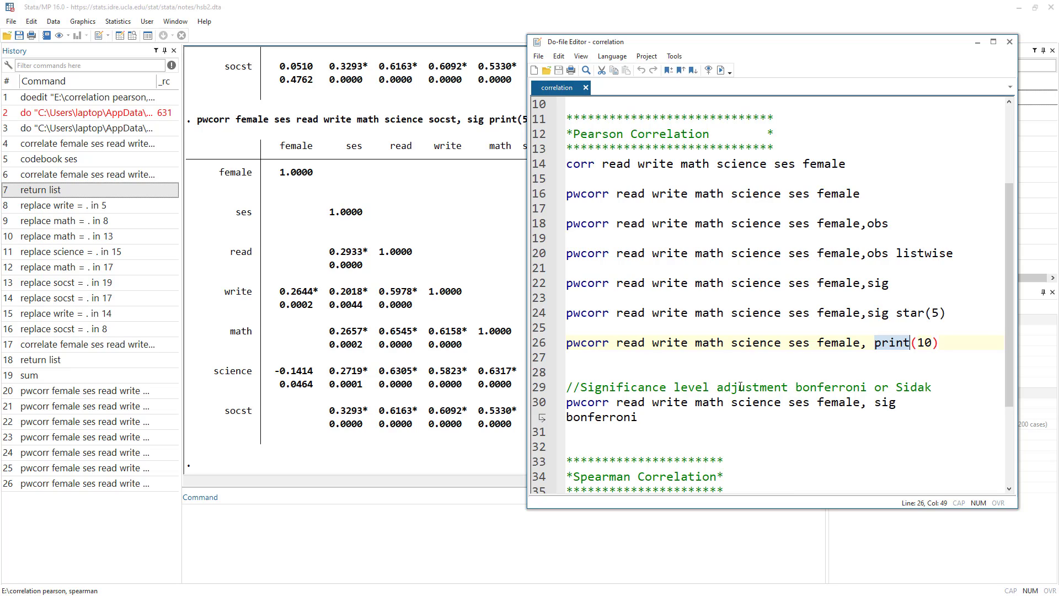
# Choose the Bonferroni-adjusted significance level for the pairwise correlations, but dismiss the dialog without running it
pyautogui.doubleClick(812, 387)
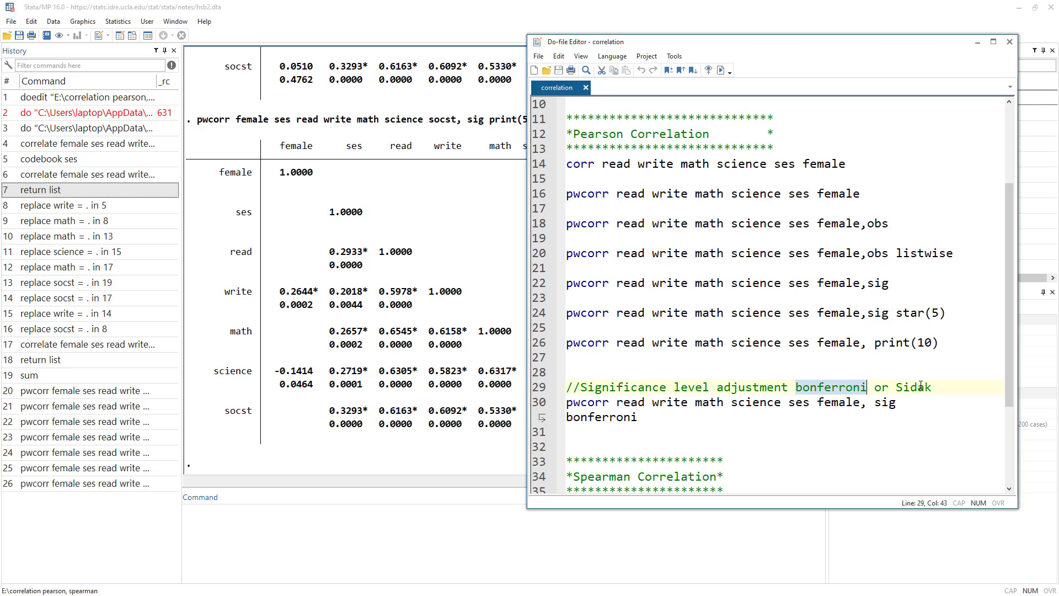
pyautogui.doubleClick(913, 388)
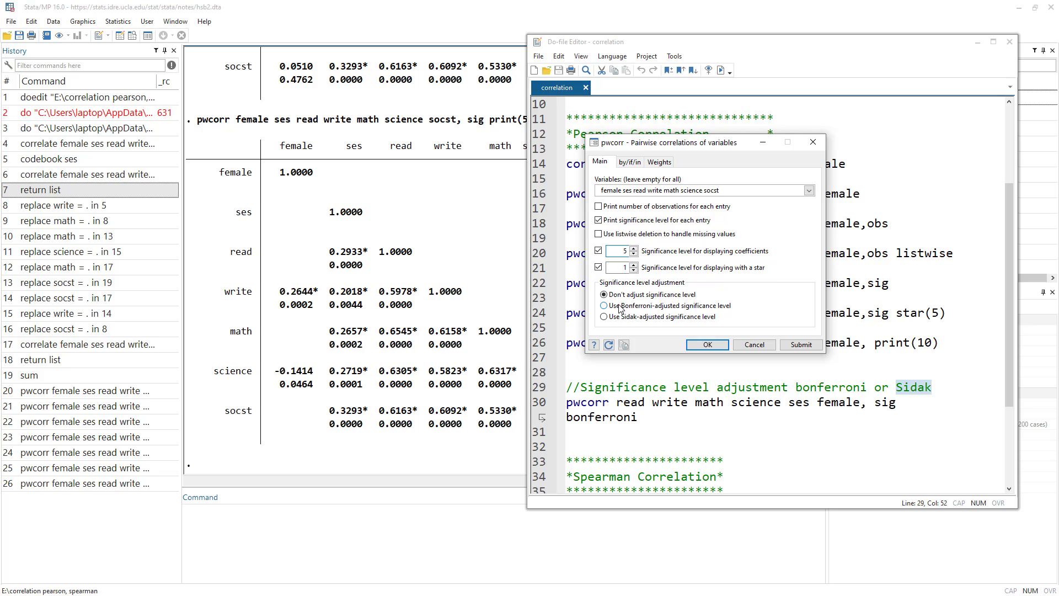
pyautogui.click(635, 307)
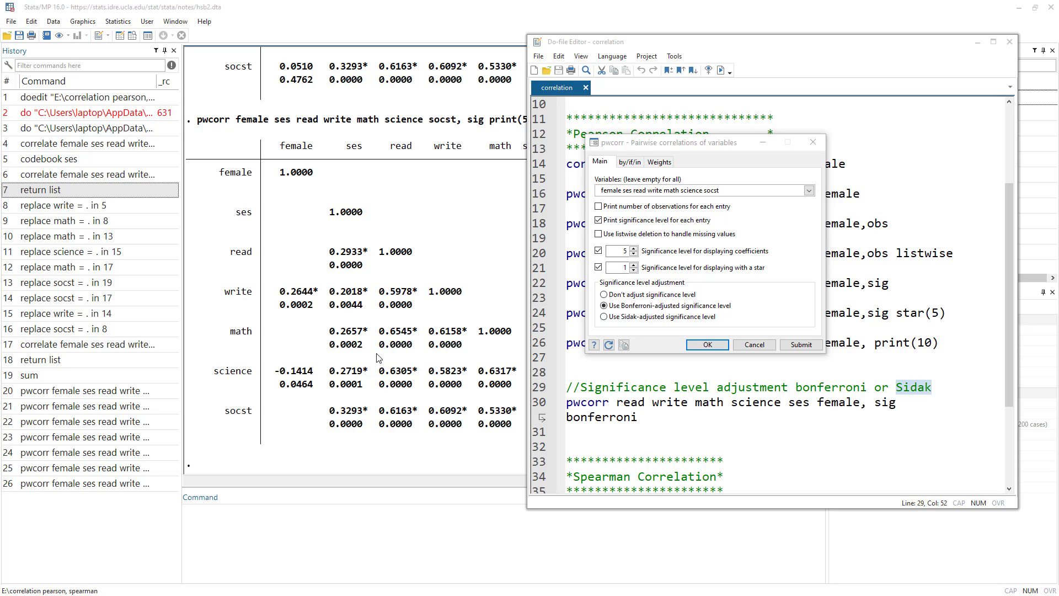
pyautogui.click(765, 348)
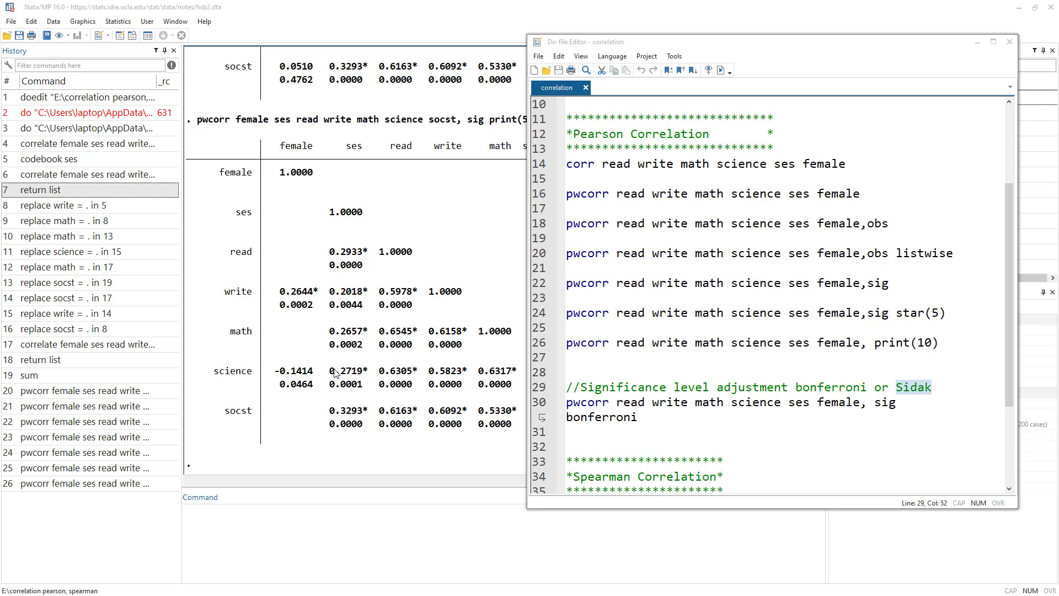
# Try to load the auto dataset by running the sysuse auto line in the do-file's Spearman Correlation section
pyautogui.click(602, 402)
pyautogui.scroll(-3, 627, 385)
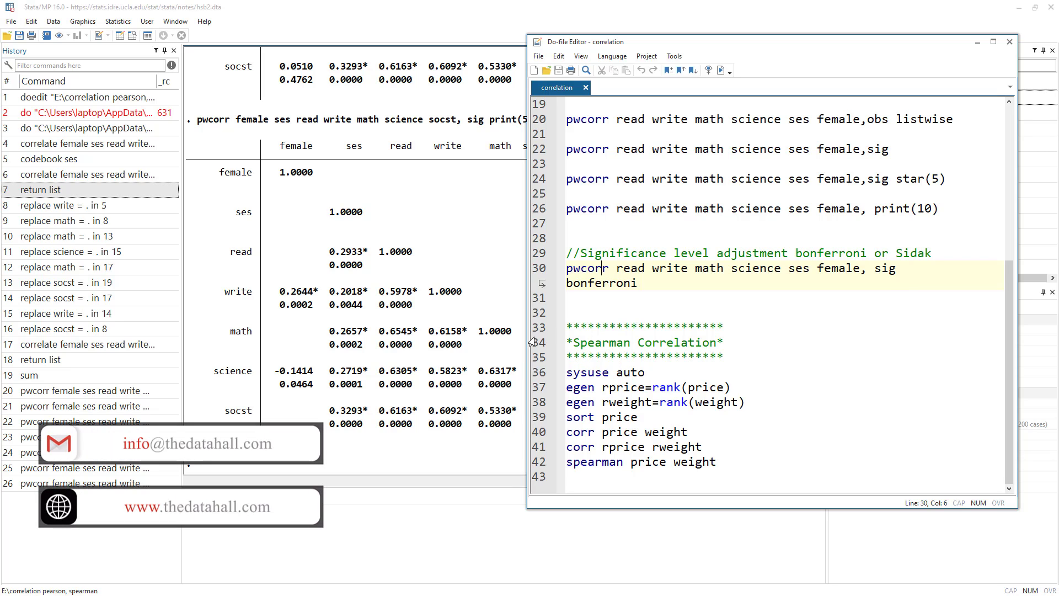
pyautogui.moveTo(576, 341); pyautogui.dragTo(631, 341)
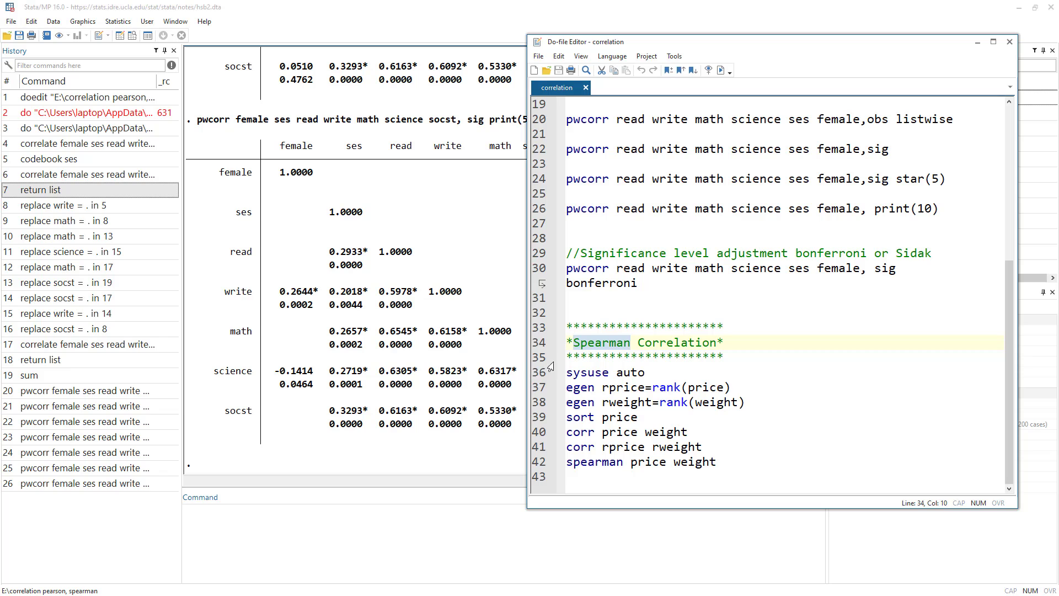
pyautogui.click(535, 375)
pyautogui.moveTo(535, 375); pyautogui.dragTo(644, 375)
pyautogui.click(720, 70)
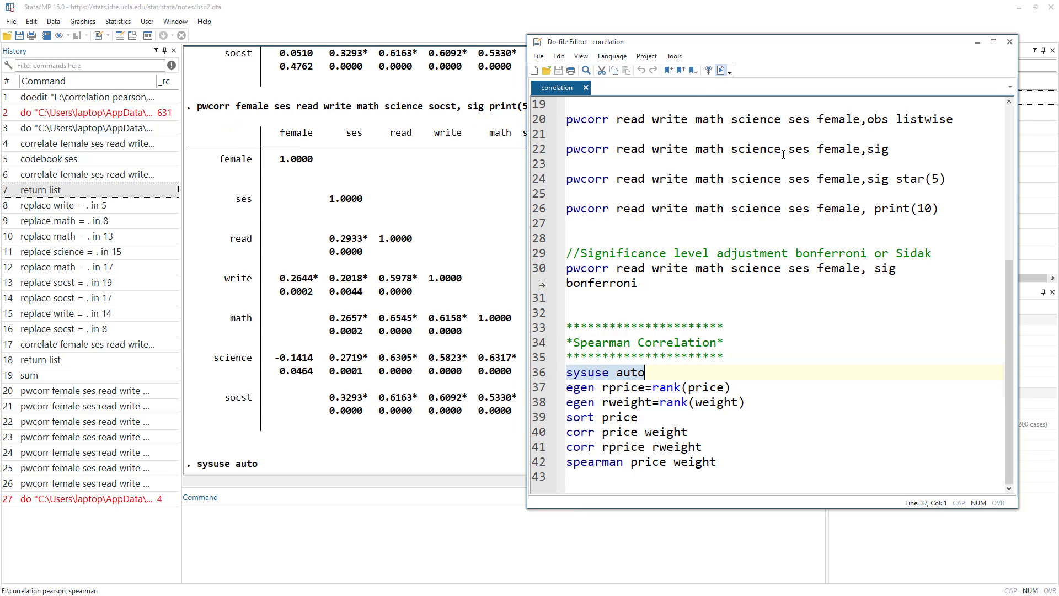
# Add the clear option to the sysuse auto line and run it to load the auto dataset
pyautogui.click(662, 373)
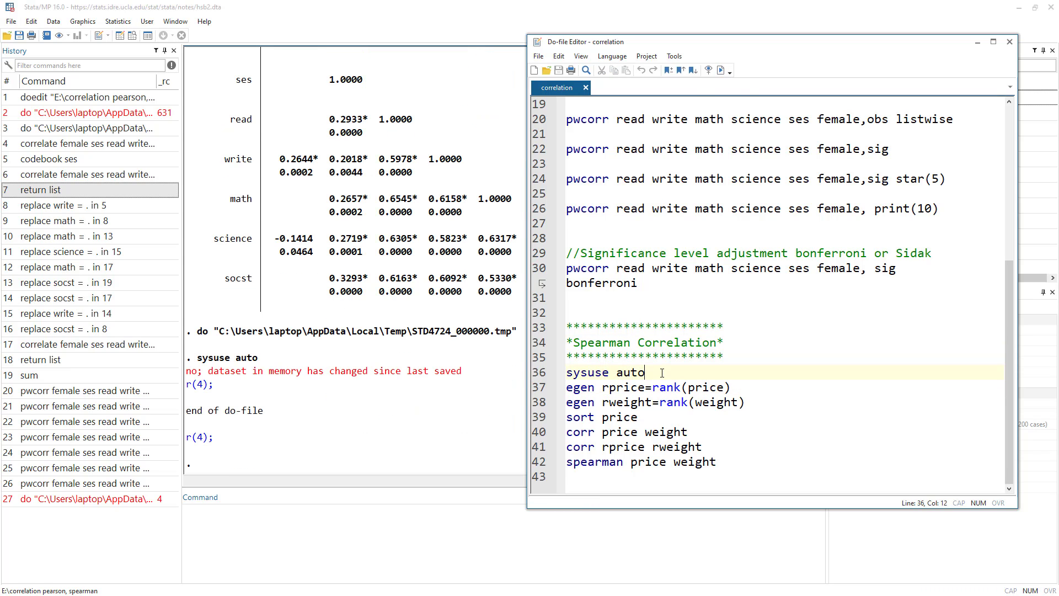
pyautogui.write(',clear')
pyautogui.click(539, 373)
pyautogui.click(720, 70)
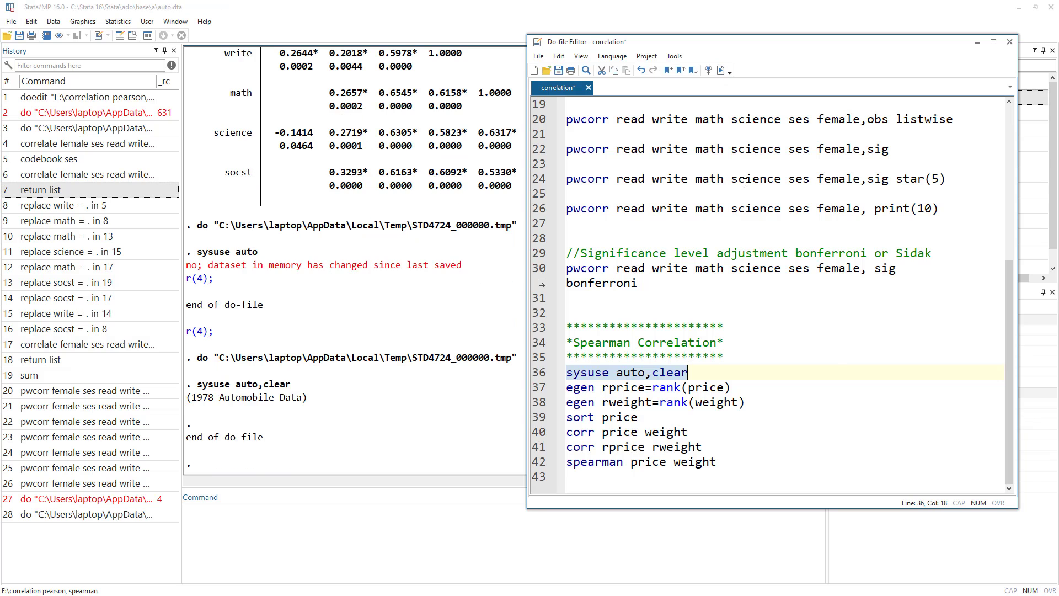
# Open the auto dataset in the Data Editor in edit mode
pyautogui.click(467, 371)
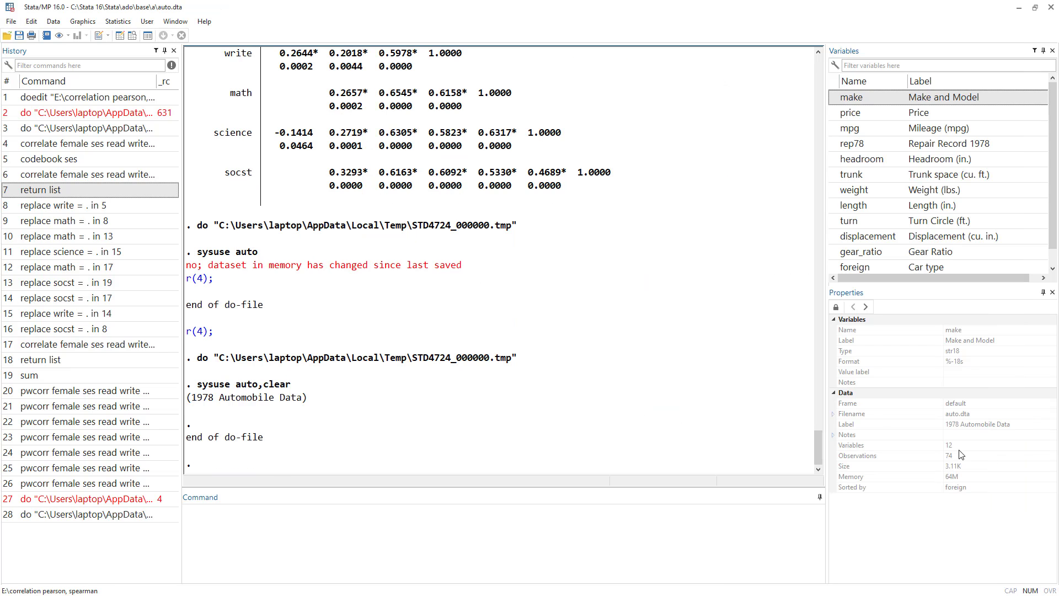
pyautogui.click(120, 35)
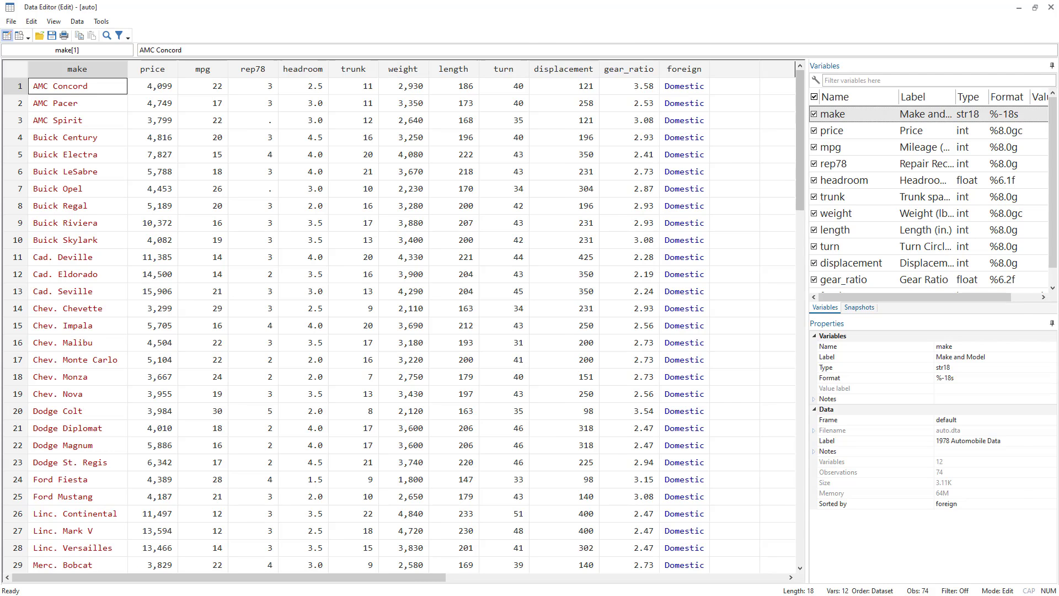
pyautogui.hotkey('alt', 'Tab')
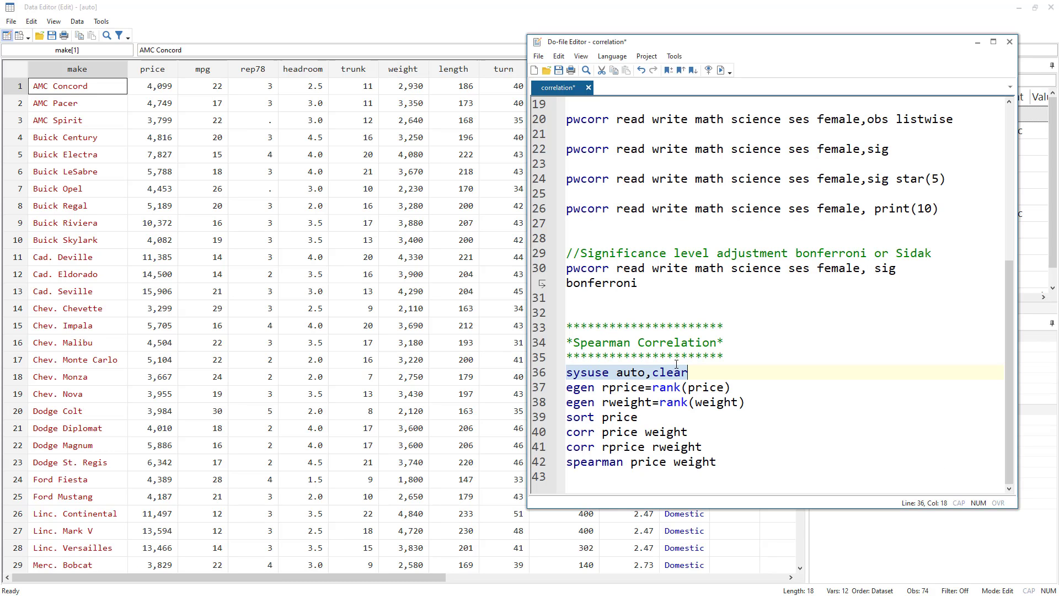
pyautogui.click(447, 135)
# Hide every variable in the Data Editor except make, price and weight
pyautogui.click(813, 147)
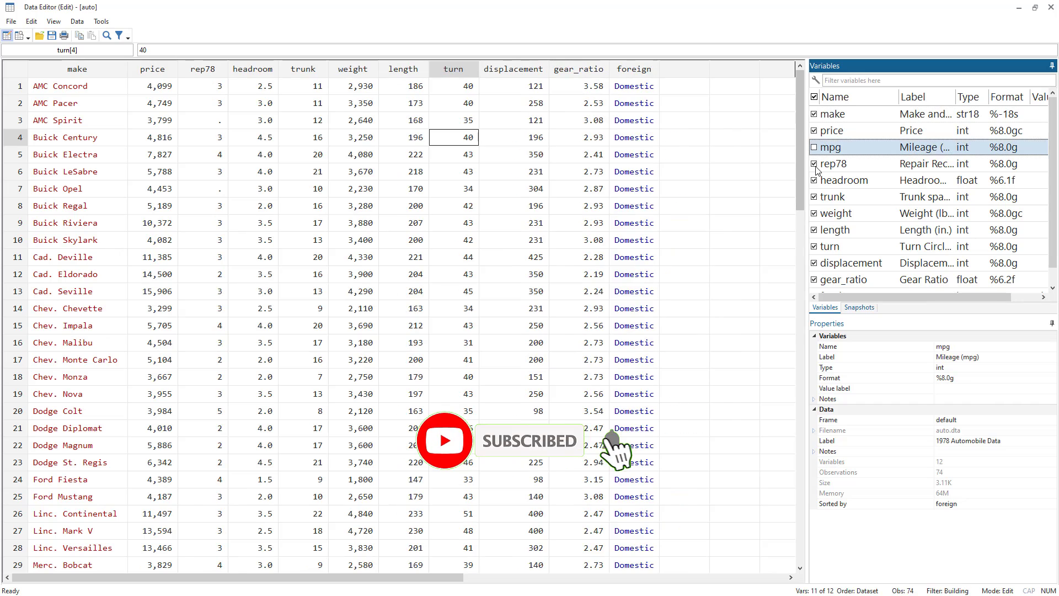
pyautogui.click(814, 164)
pyautogui.click(814, 181)
pyautogui.click(814, 197)
pyautogui.click(813, 214)
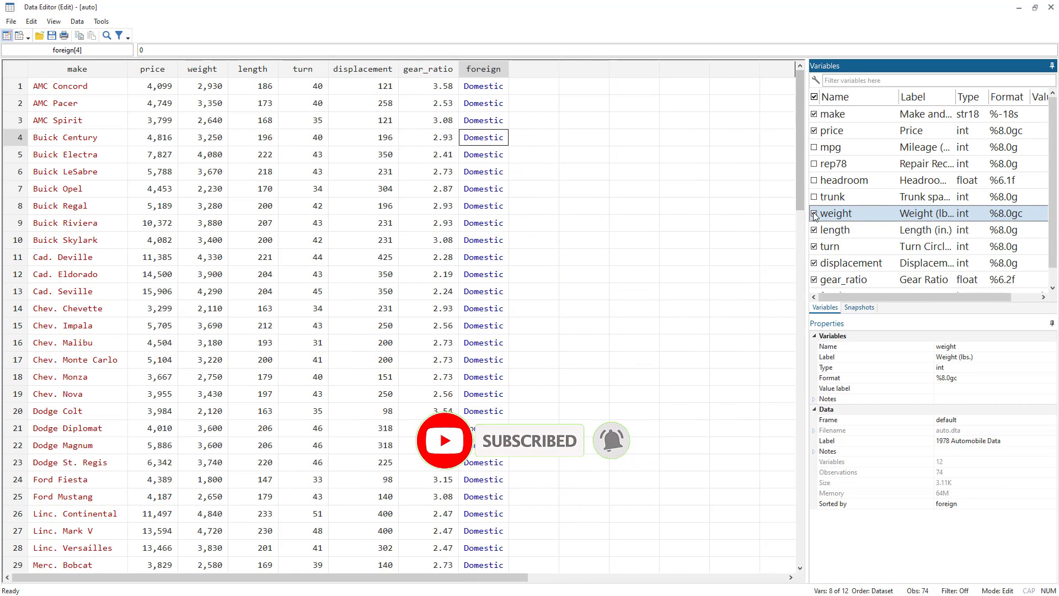
pyautogui.click(814, 230)
pyautogui.click(814, 247)
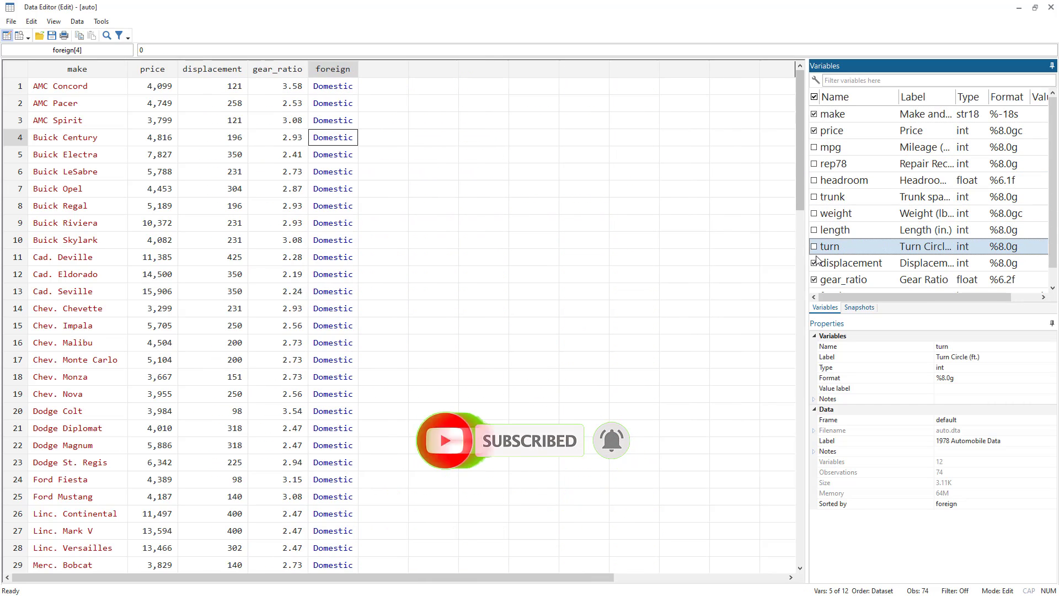
pyautogui.scroll(-1, 816, 246)
pyautogui.click(814, 246)
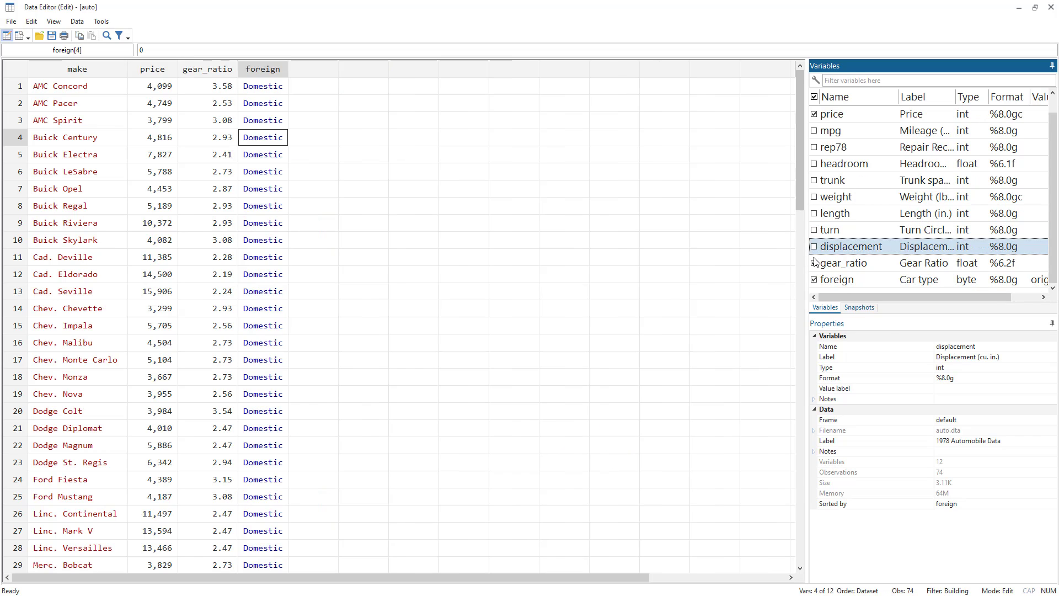
pyautogui.click(814, 263)
pyautogui.click(814, 280)
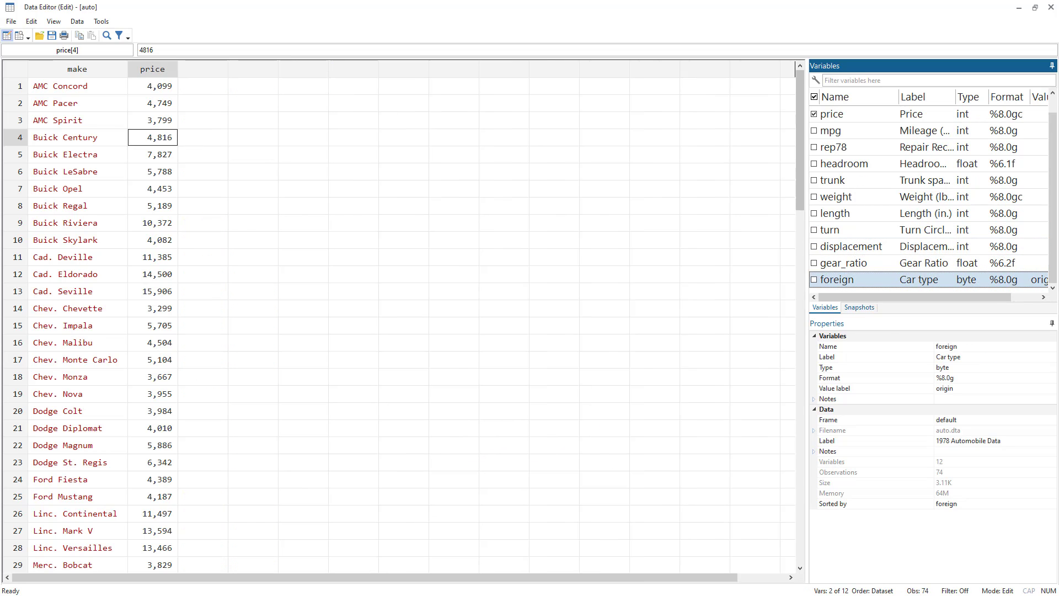
pyautogui.hotkey('alt', 'Tab')
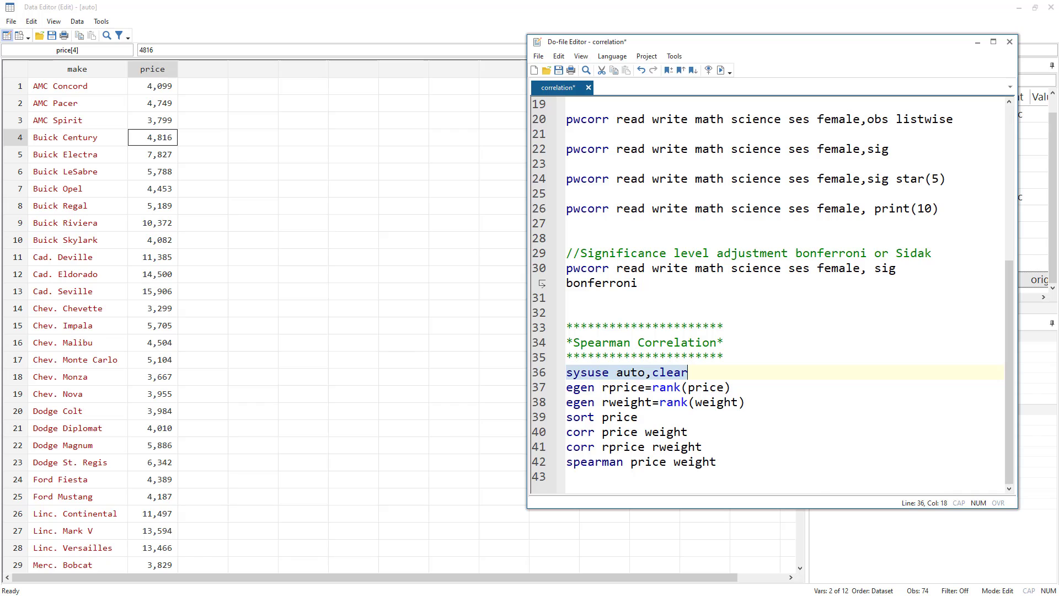
pyautogui.hotkey('alt', 'Tab')
pyautogui.click(814, 197)
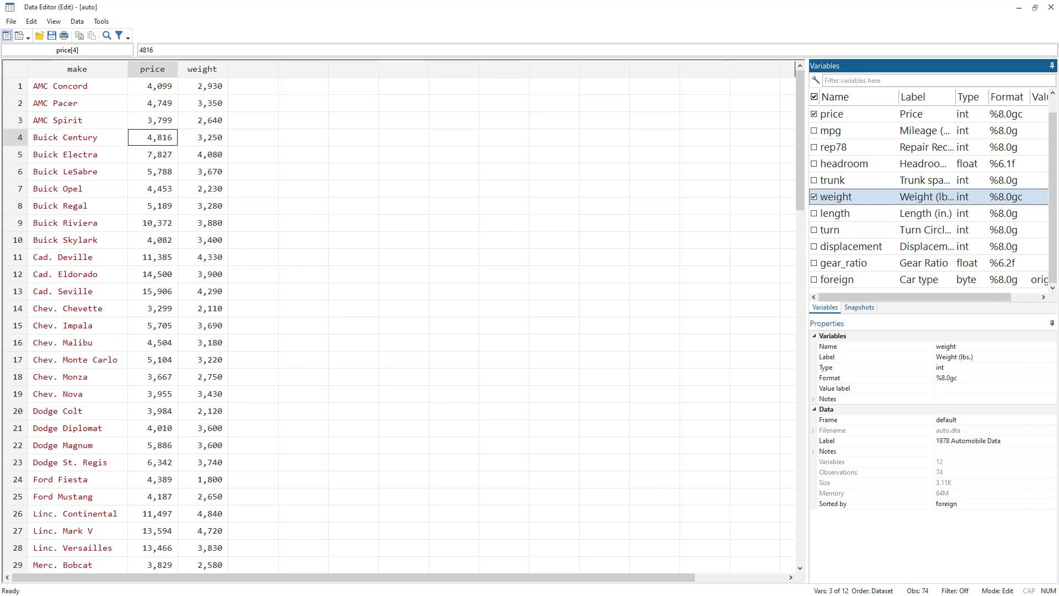
# Generate the price ranks by running egen rprice=rank(price) from the do-file
pyautogui.hotkey('alt', 'Tab')
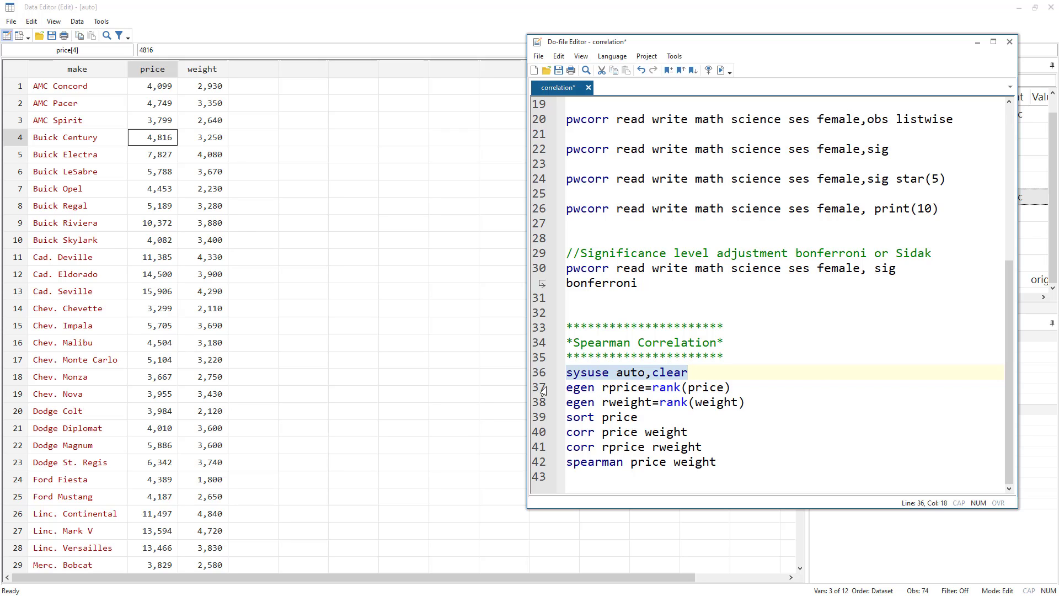
pyautogui.doubleClick(580, 388)
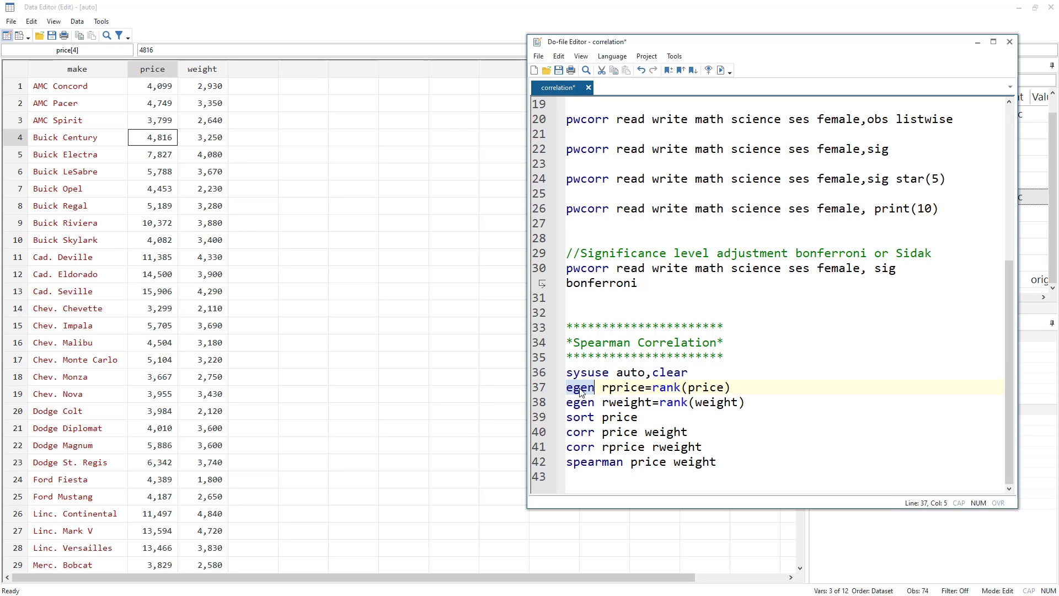
pyautogui.moveTo(602, 387); pyautogui.dragTo(644, 386)
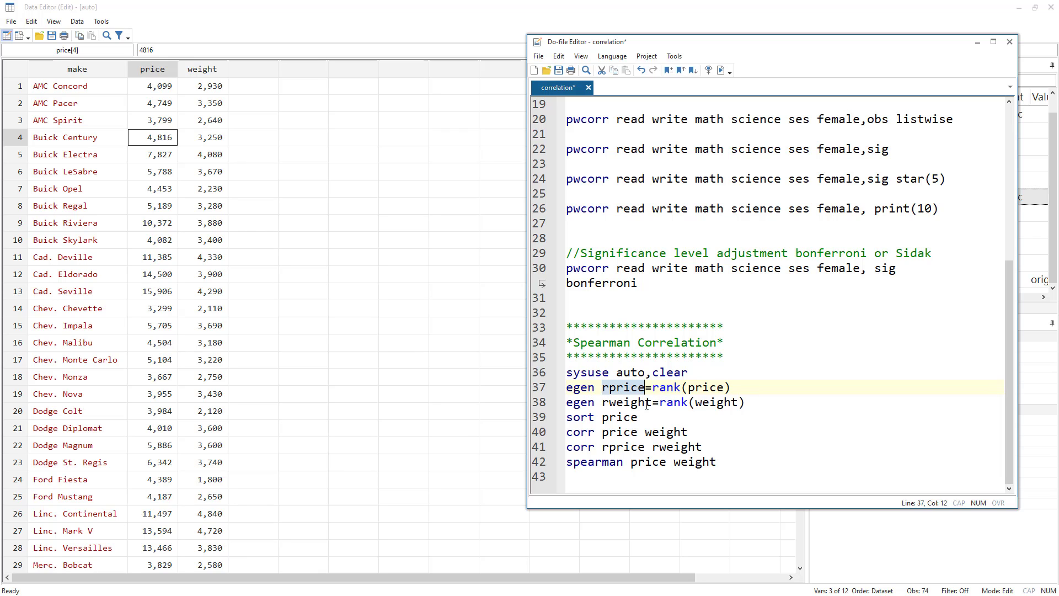
pyautogui.doubleClick(668, 388)
pyautogui.doubleClick(706, 388)
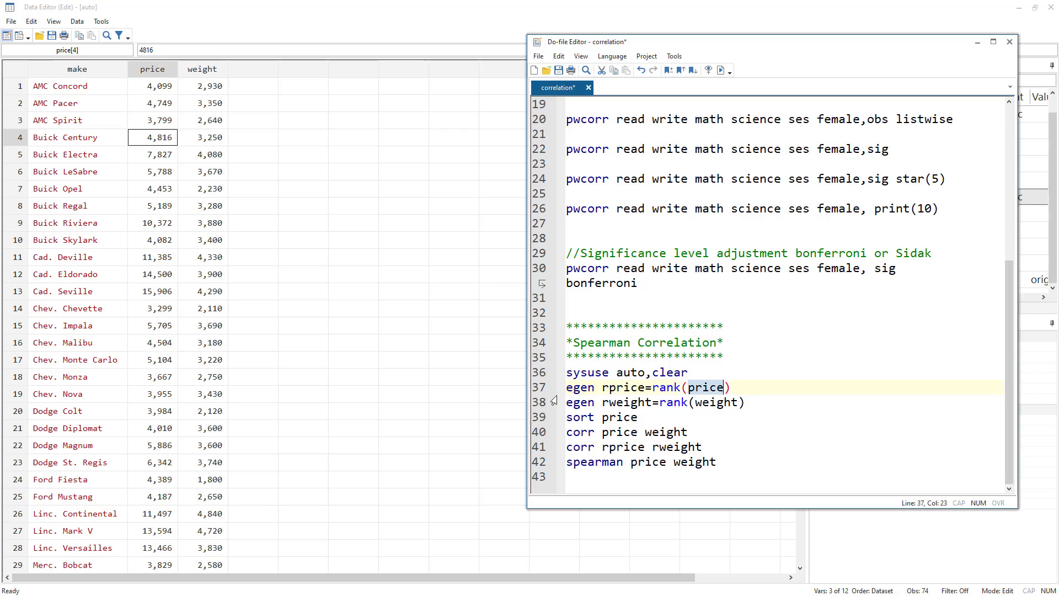
pyautogui.click(534, 390)
pyautogui.click(720, 70)
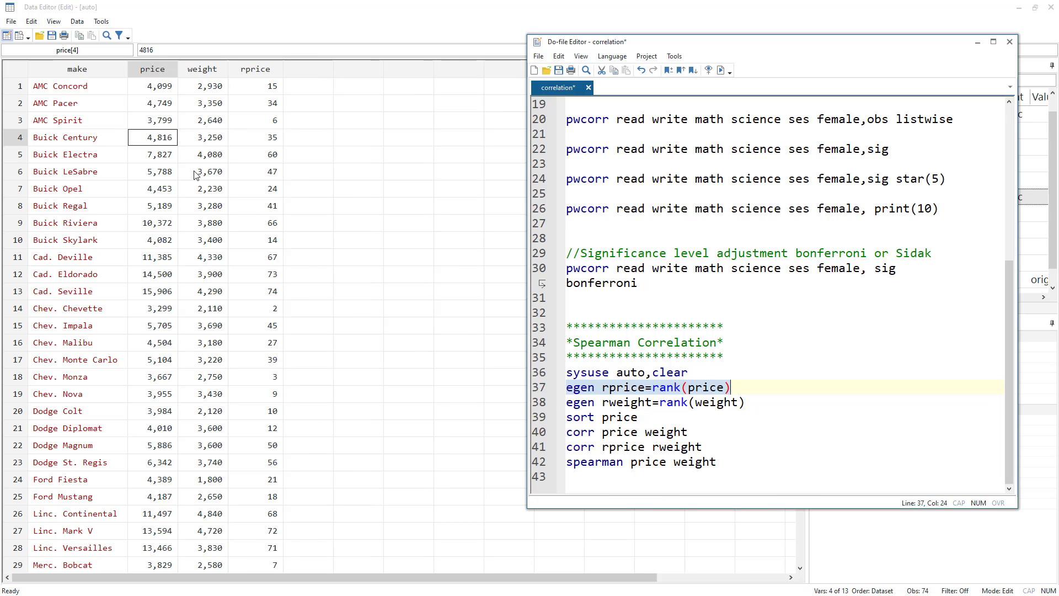
# Run sort price from the do-file and look through the sorted prices alongside their rprice ranks
pyautogui.click(527, 417)
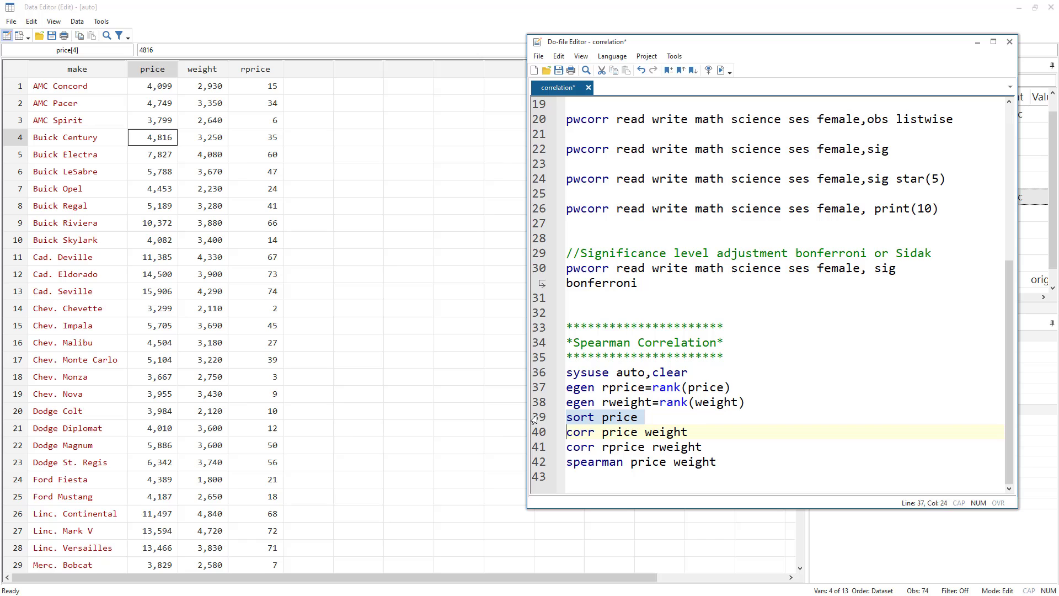
pyautogui.click(720, 70)
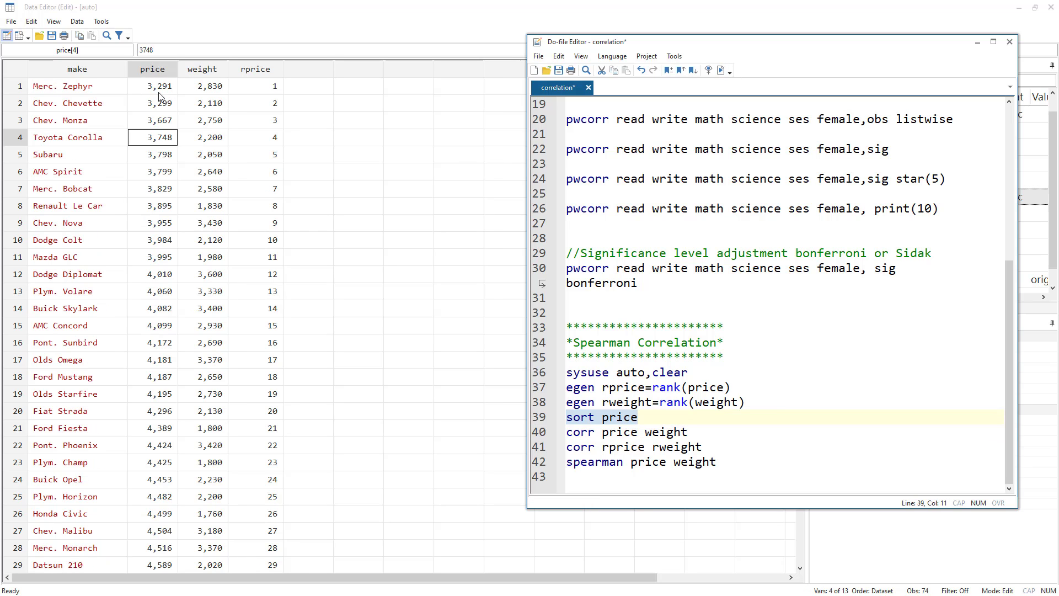
pyautogui.scroll(-18, 283, 309)
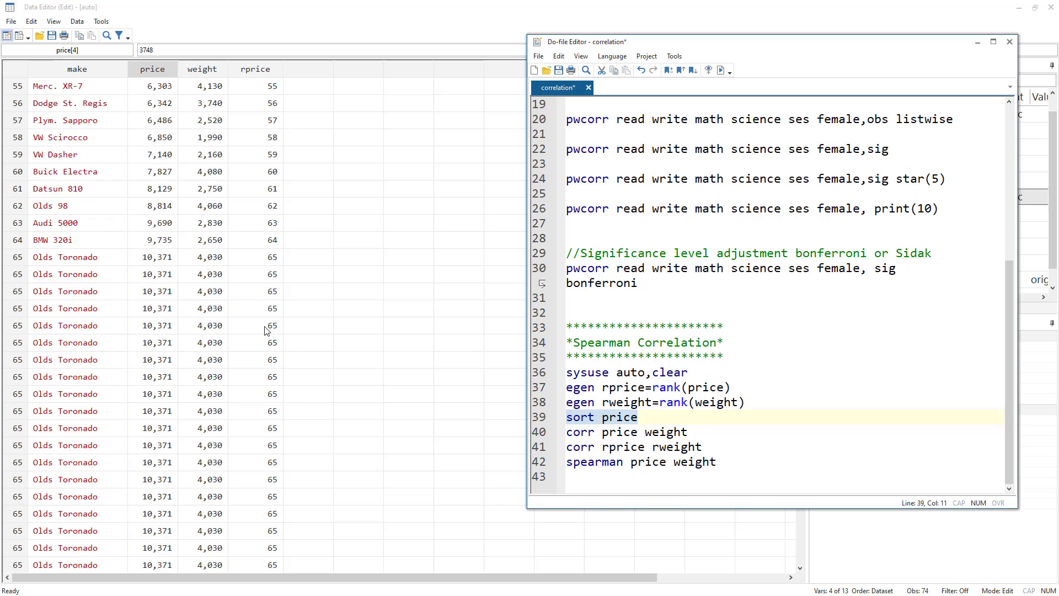
pyautogui.scroll(-6, 238, 204)
pyautogui.scroll(14, 271, 170)
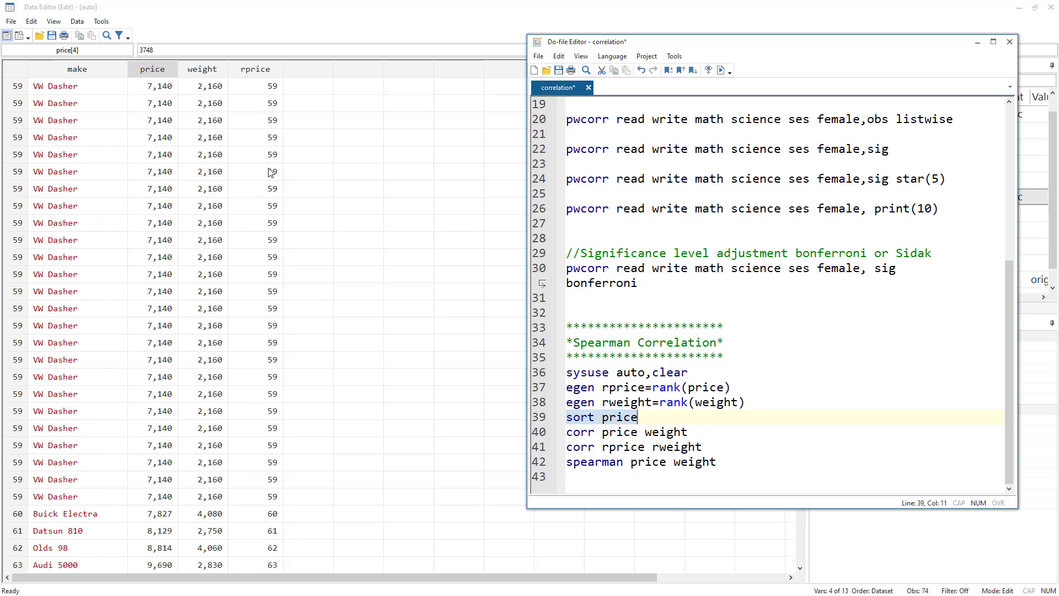
pyautogui.scroll(10, 272, 172)
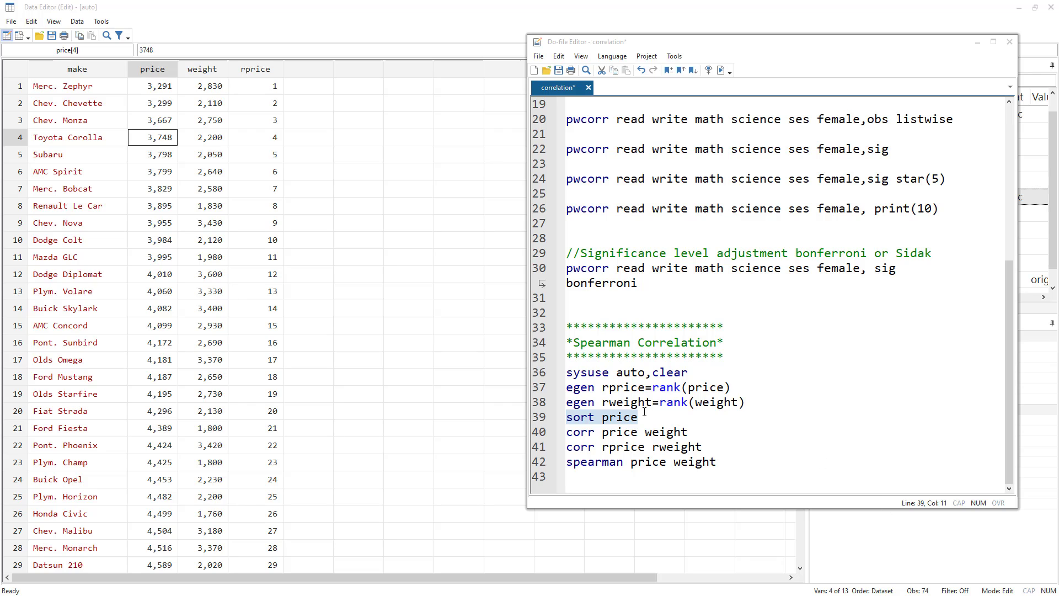
# Generate the weight ranks by running egen rweight=rank(weight) from the do-file
pyautogui.click(545, 404)
pyautogui.click(722, 70)
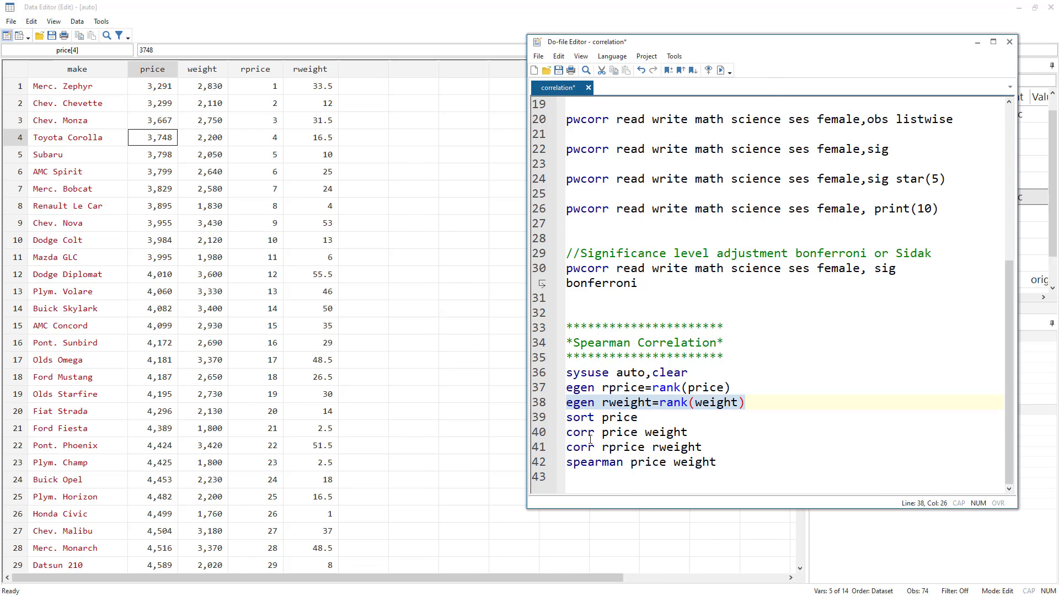
# Run corr price weight from the do-file and check the correlation table in the Results window
pyautogui.click(572, 434)
pyautogui.doubleClick(619, 433)
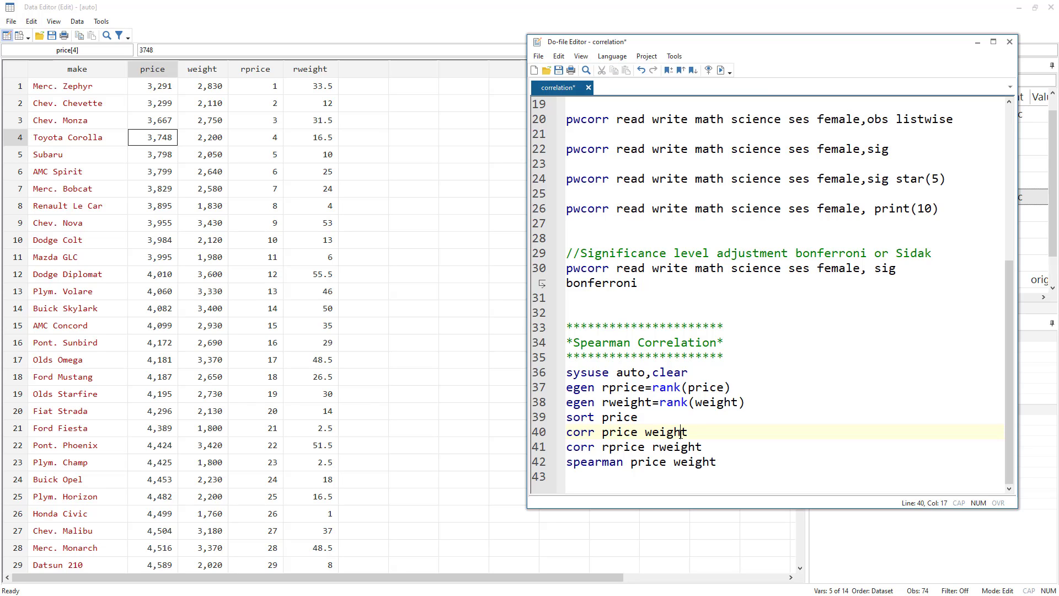
pyautogui.doubleClick(666, 433)
pyautogui.click(544, 436)
pyautogui.click(722, 70)
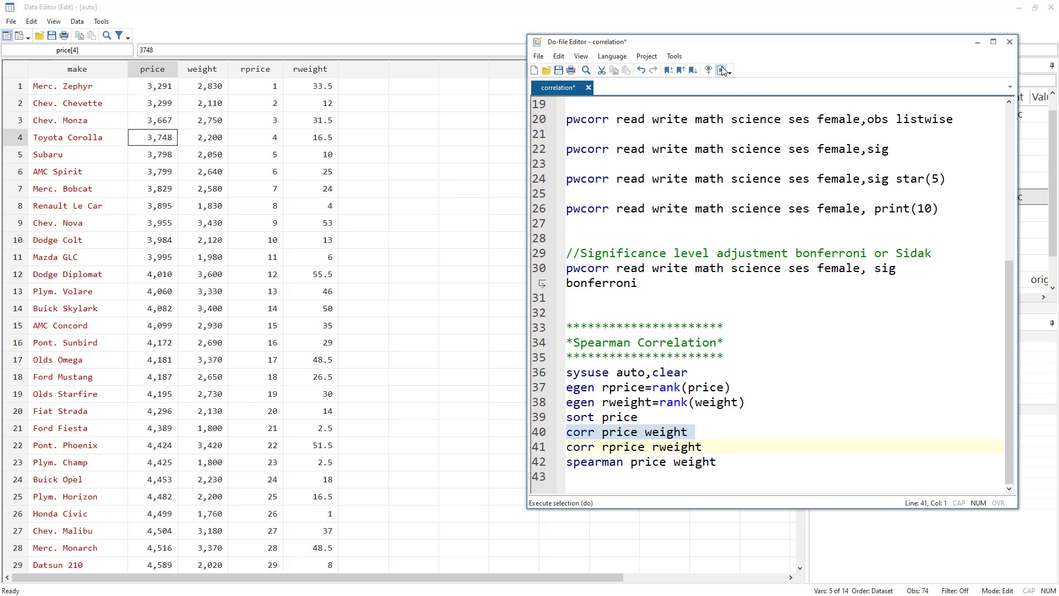
pyautogui.hotkey('alt', 'Tab')
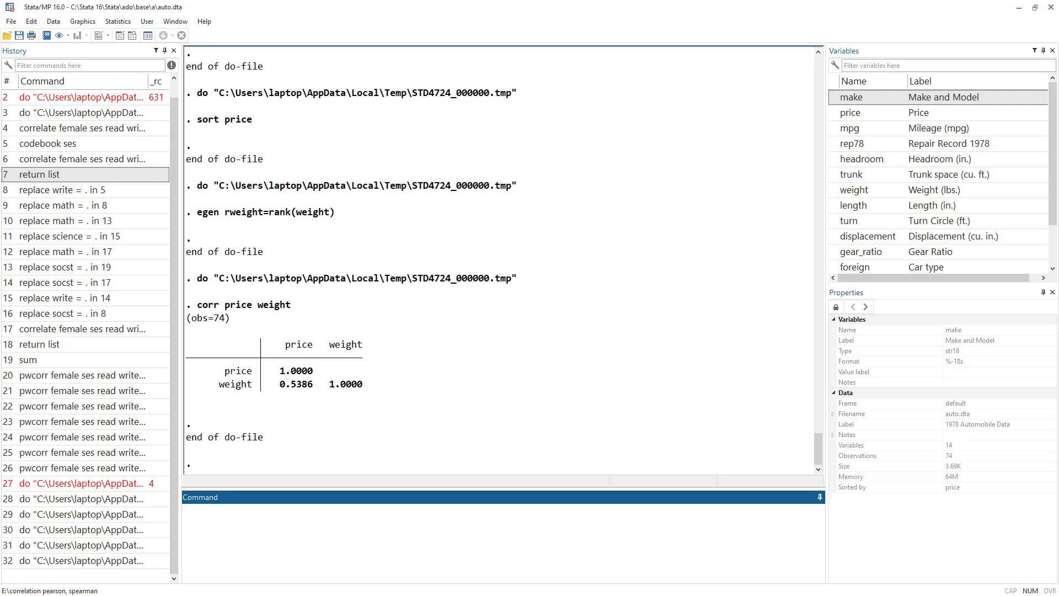
pyautogui.hotkey('alt', 'Tab')
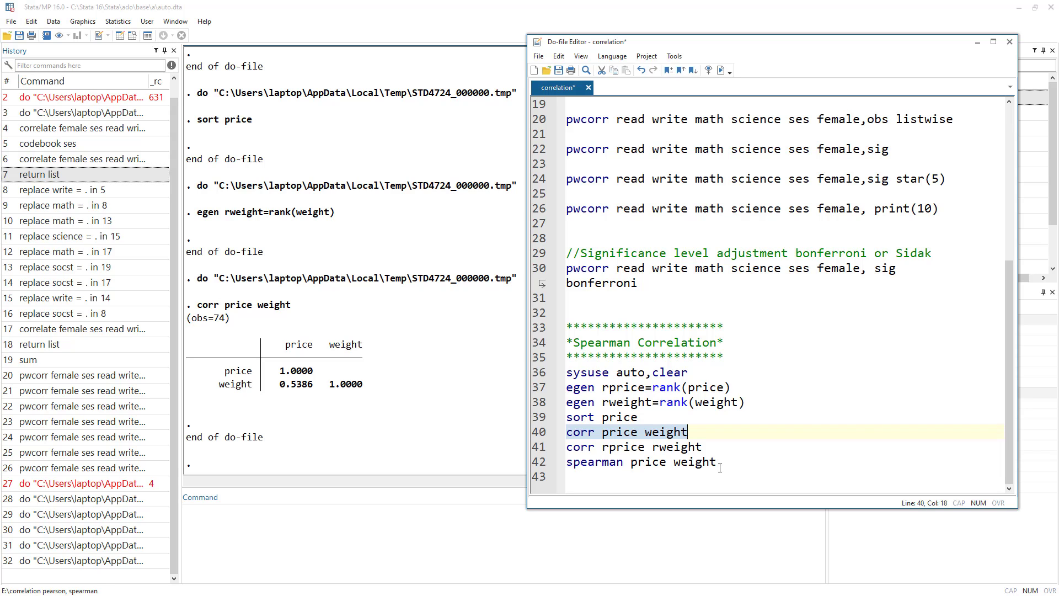
# Run corr rprice rweight on the ranked variables, followed by spearman price weight, from the do-file
pyautogui.click(532, 449)
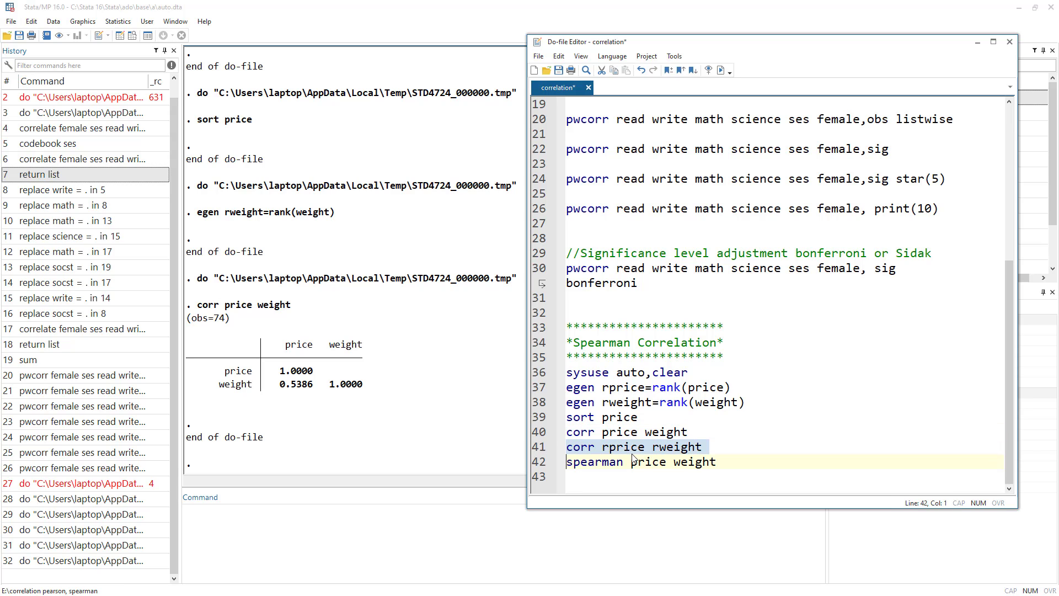
pyautogui.click(721, 70)
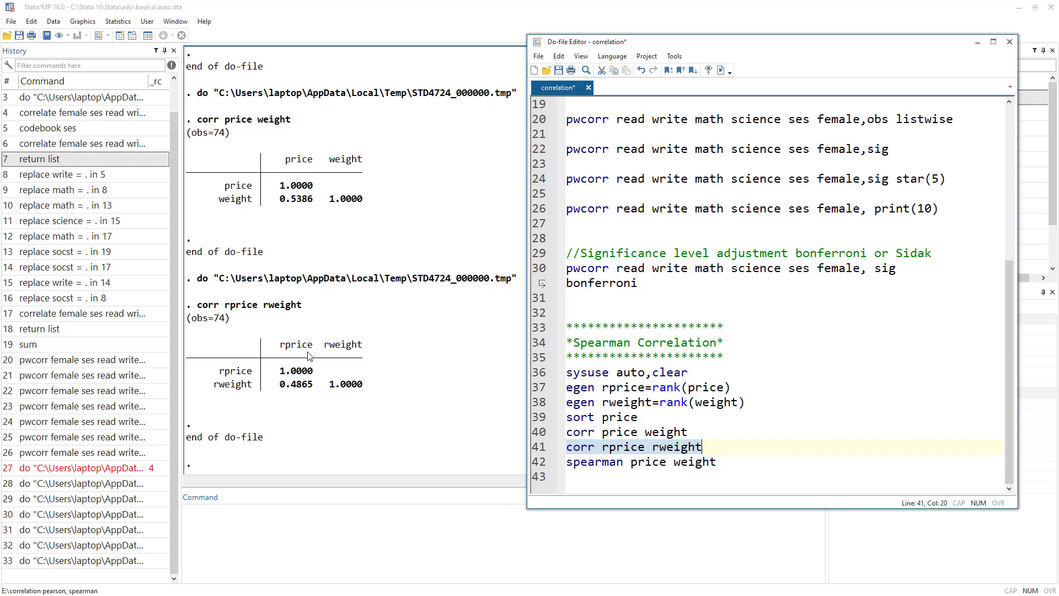
pyautogui.moveTo(566, 462); pyautogui.dragTo(717, 462)
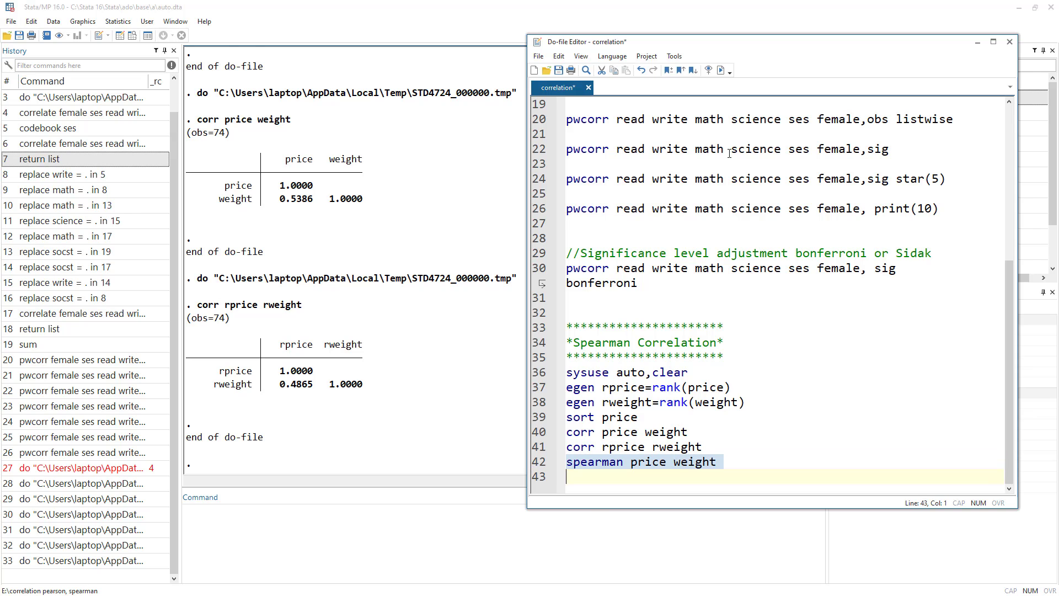
pyautogui.click(720, 70)
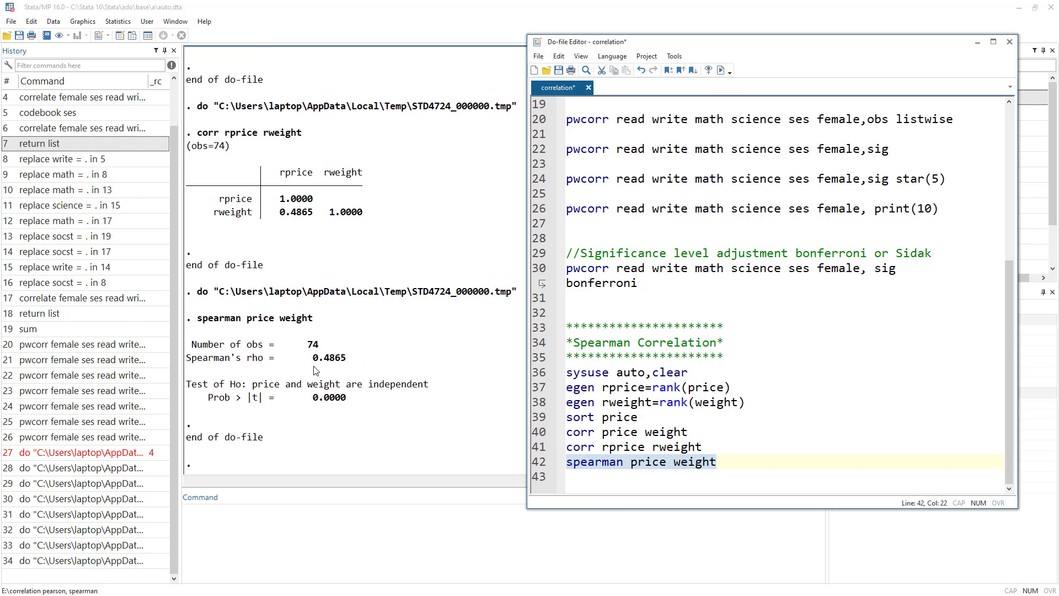
# Compare Spearman's rho with the rprice and rweight correlation, and the single spearman command with the manual ranking commands in the do-file
pyautogui.moveTo(313, 358); pyautogui.dragTo(348, 359)
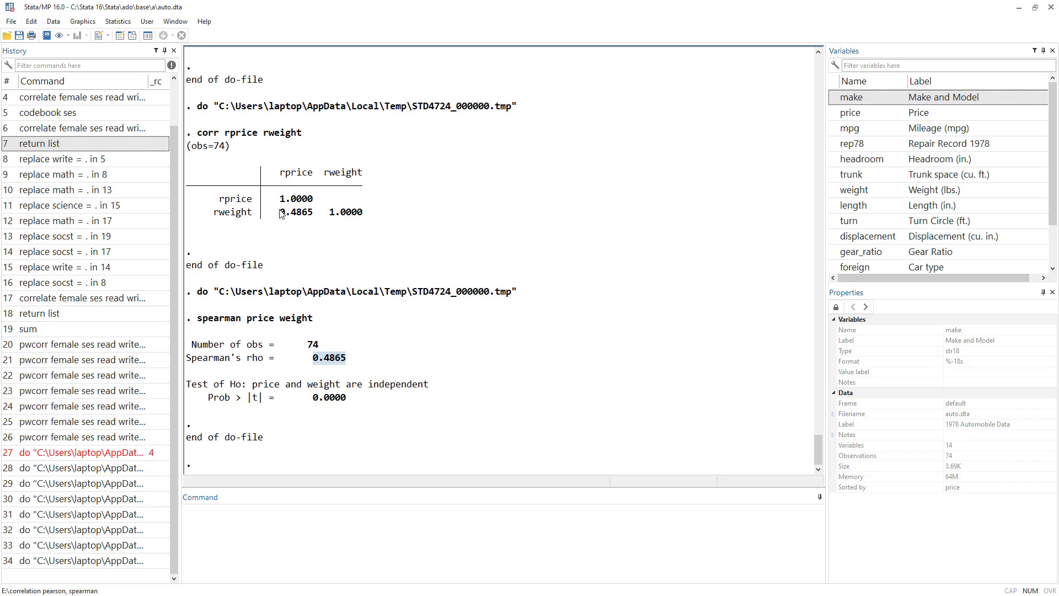
pyautogui.moveTo(276, 213); pyautogui.dragTo(314, 213)
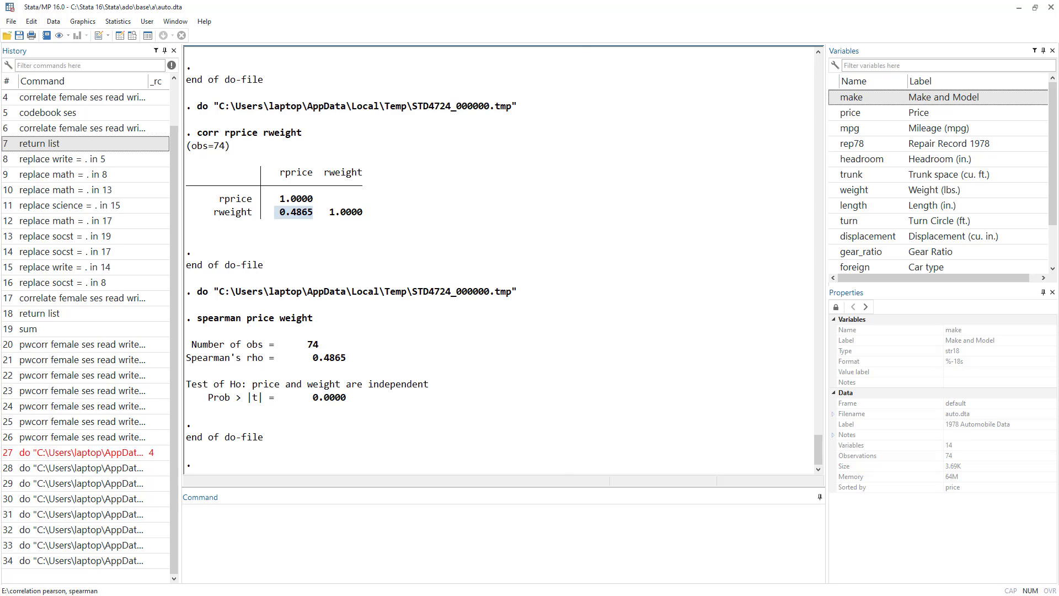
pyautogui.hotkey('alt', 'Tab')
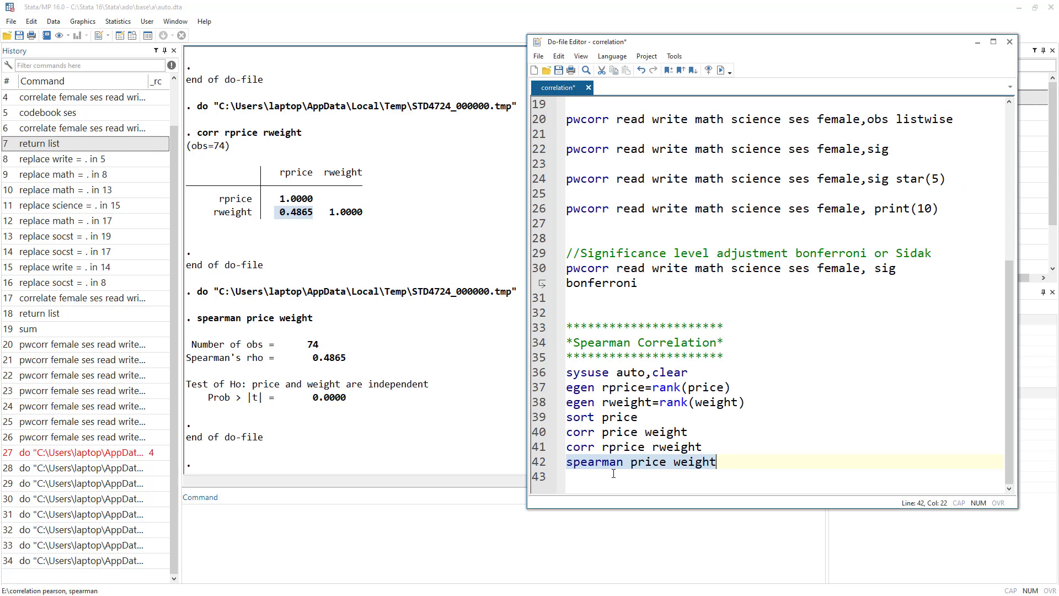
pyautogui.doubleClick(593, 465)
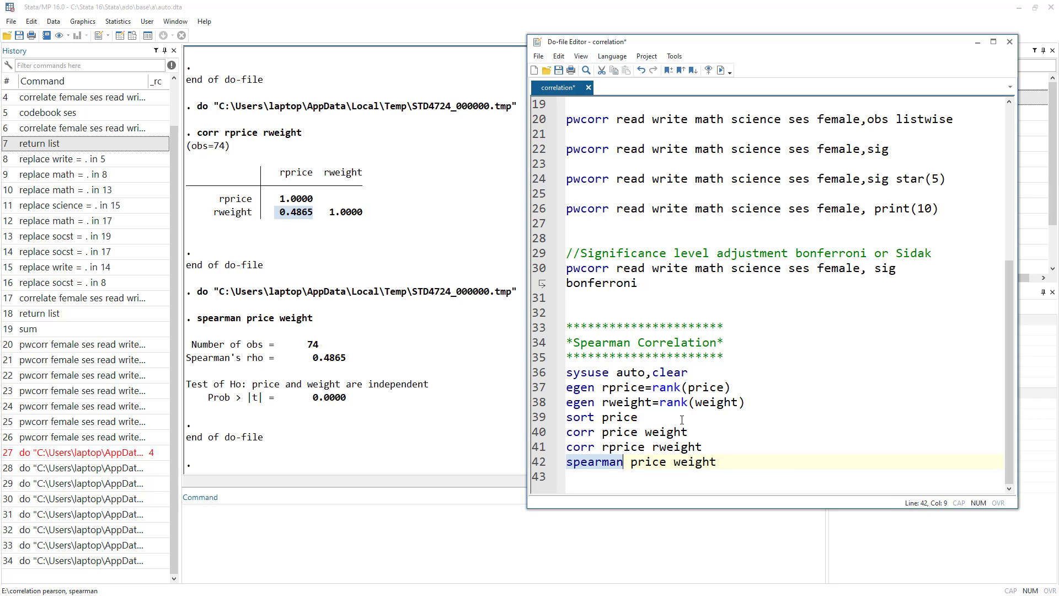
pyautogui.moveTo(535, 378); pyautogui.dragTo(538, 448)
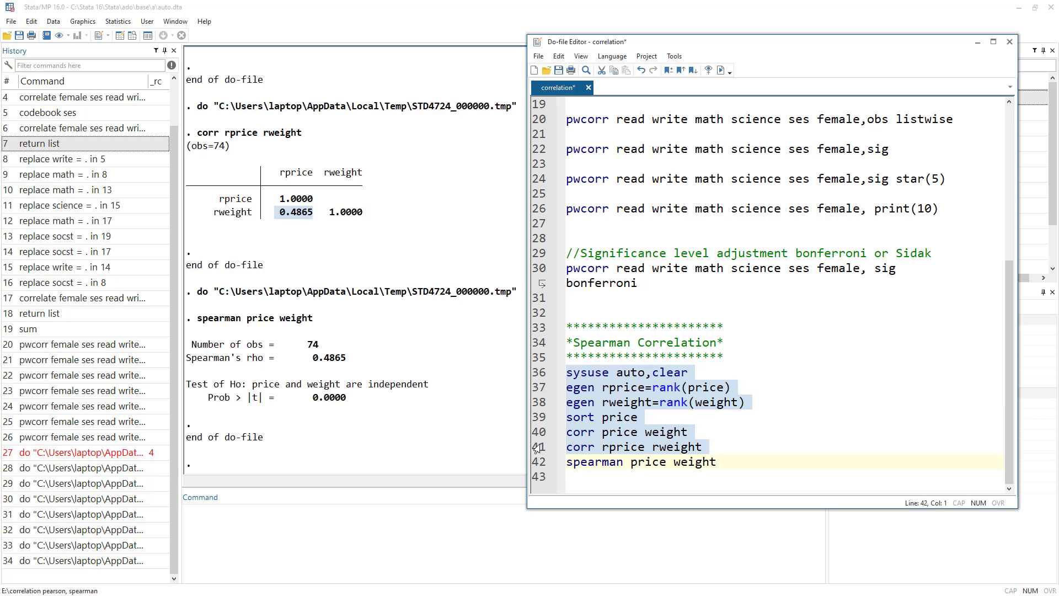
pyautogui.doubleClick(607, 465)
pyautogui.click(645, 463)
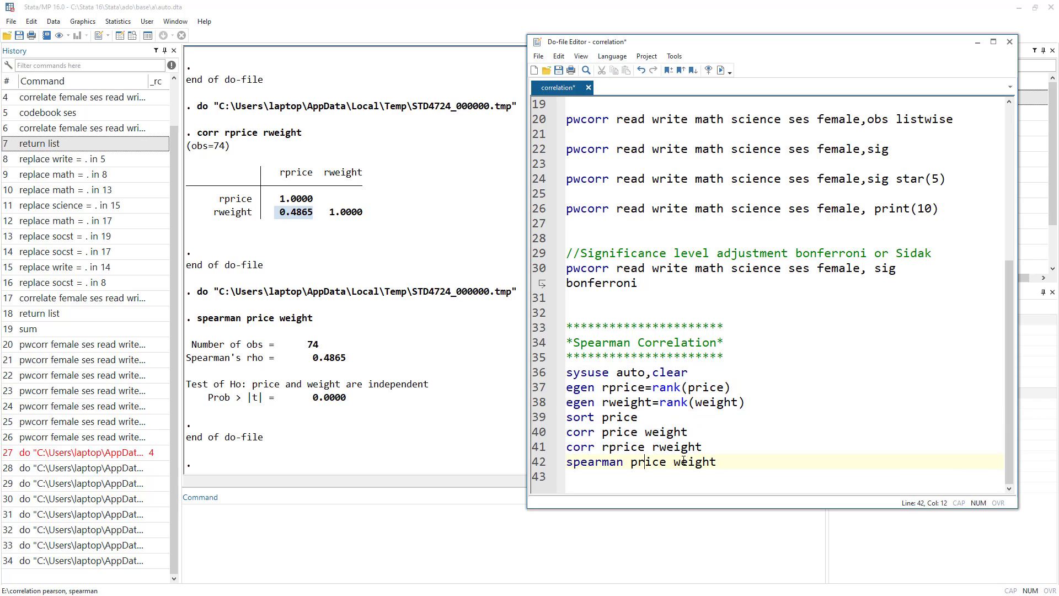
pyautogui.doubleClick(684, 459)
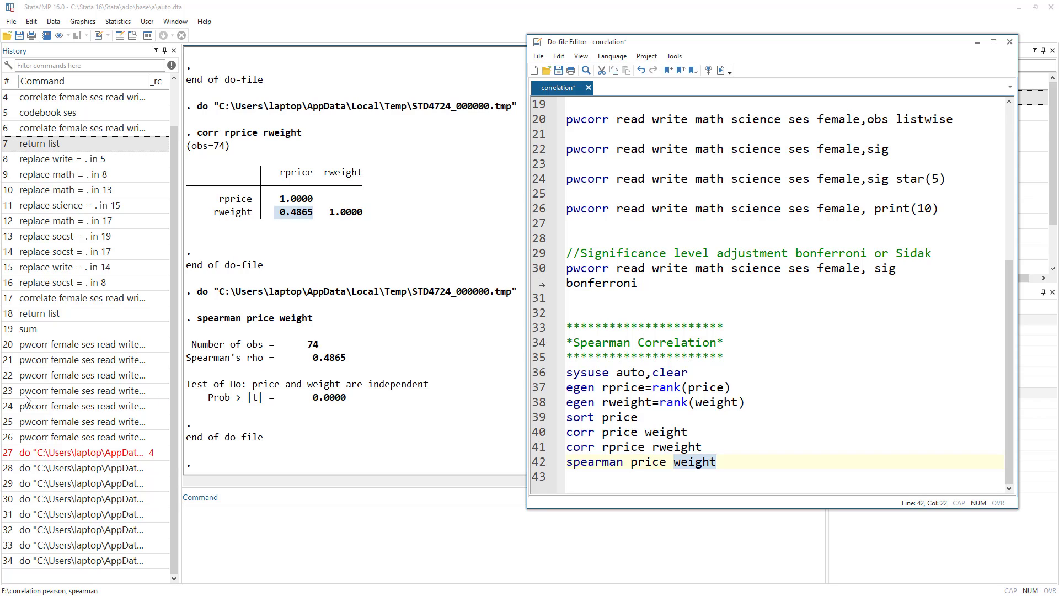
pyautogui.click(565, 298)
pyautogui.click(579, 314)
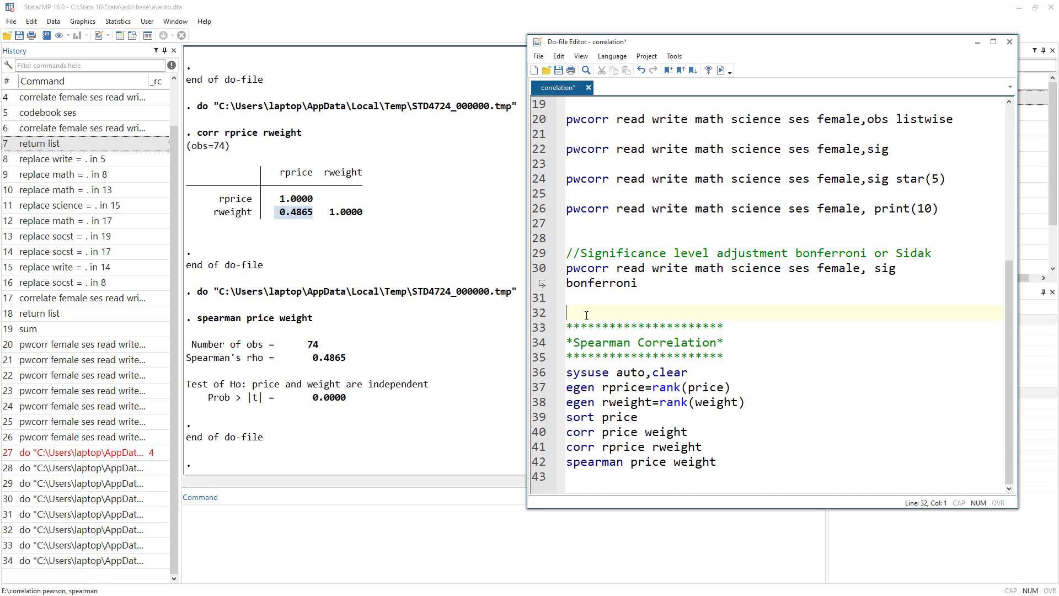
pyautogui.hotkey('shift', 'Up')
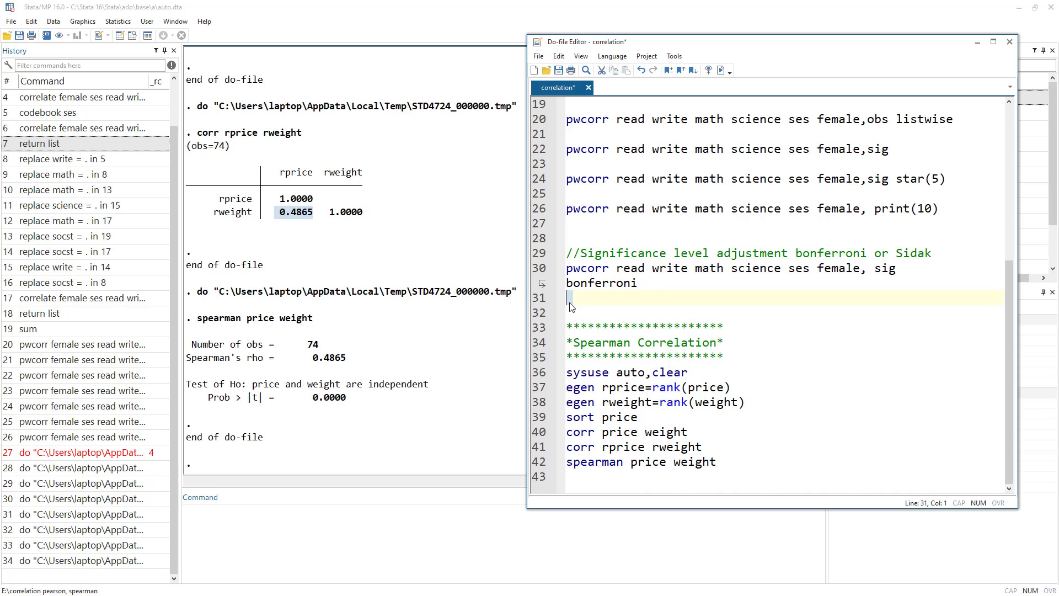
pyautogui.press('Down')
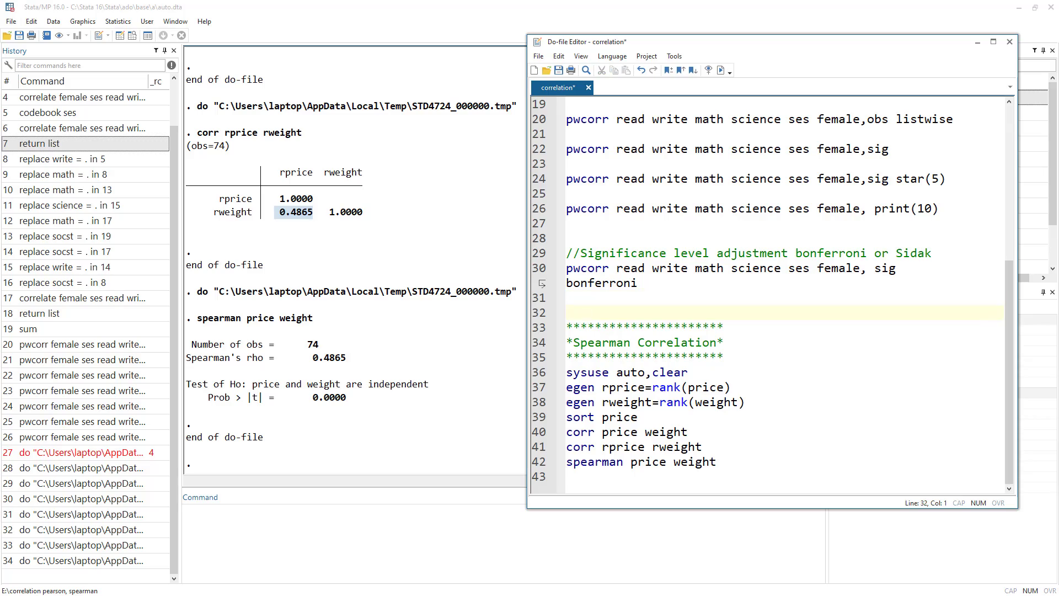